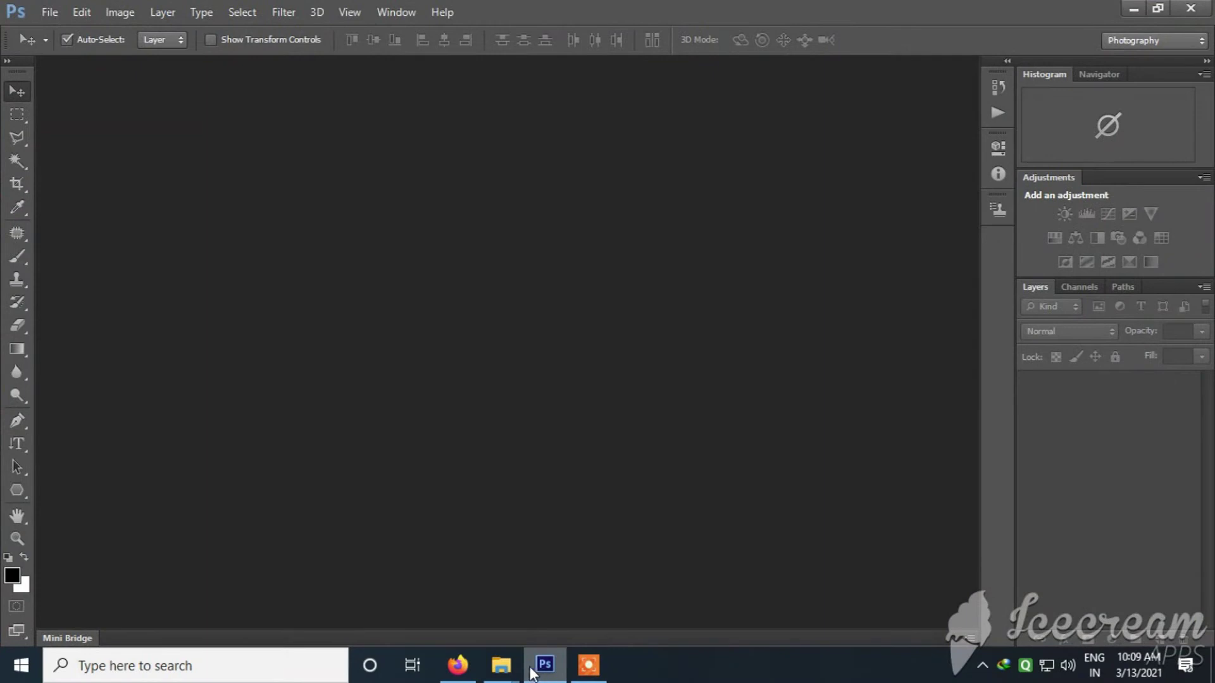
Step: Switch to the photo fram folder in File Explorer
mouse_move(501, 667)
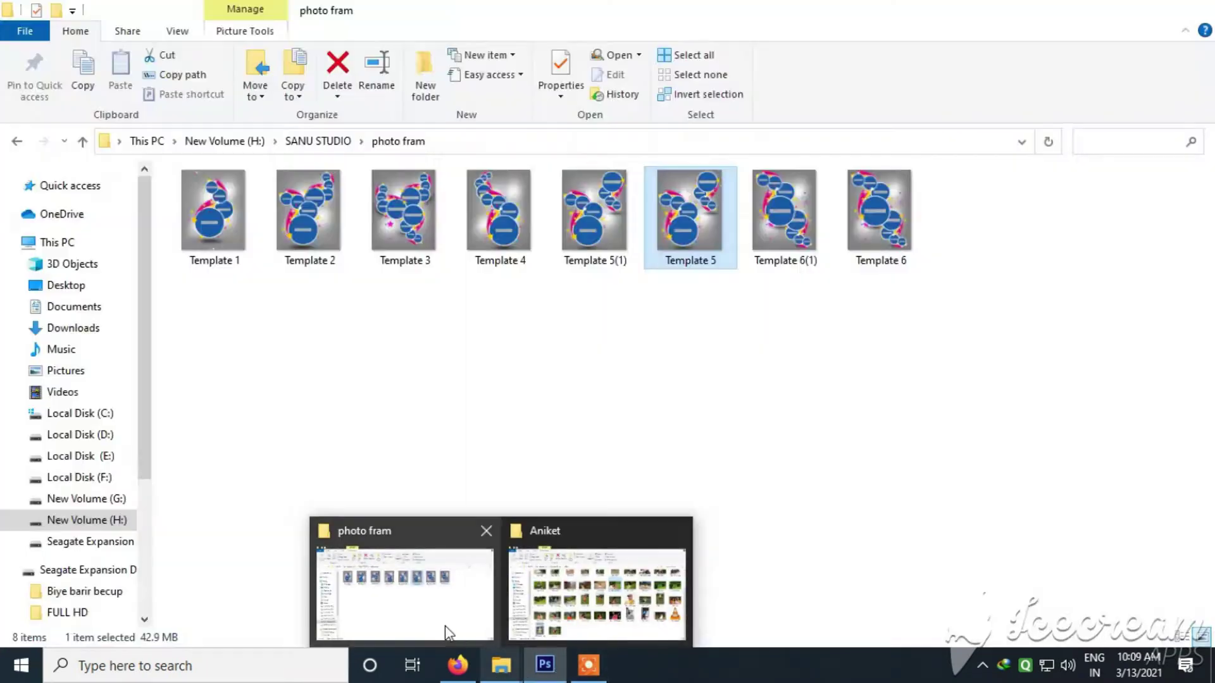
left_click(446, 629)
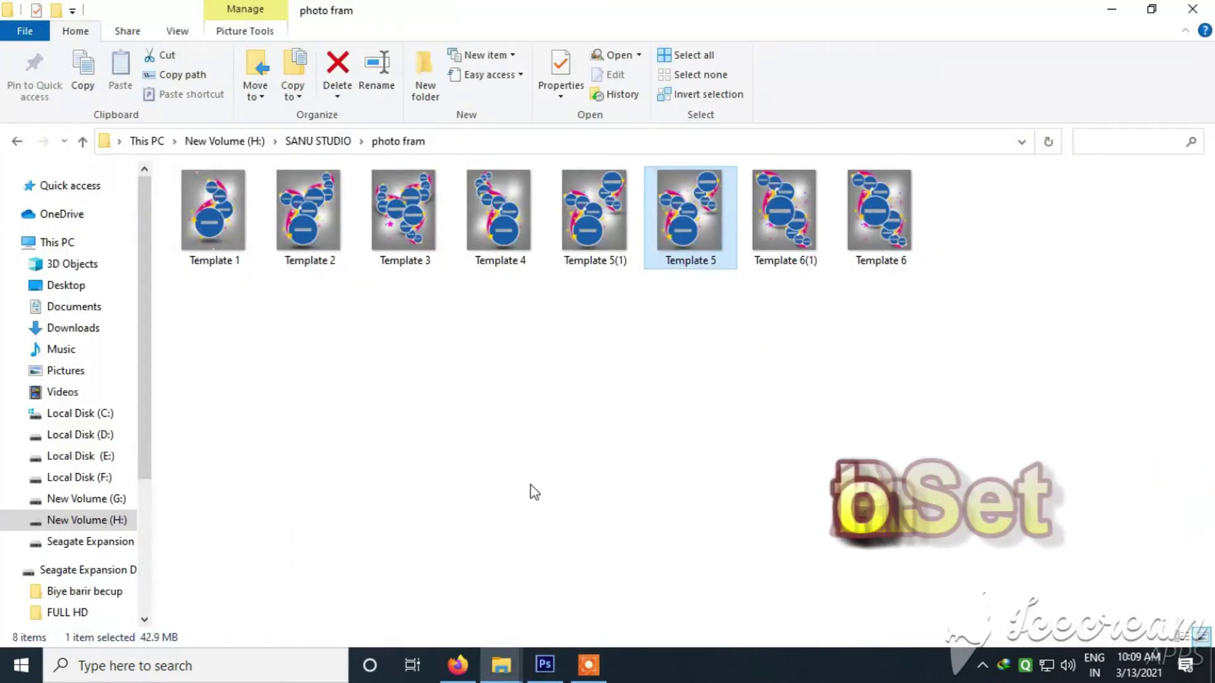
left_click_drag(196, 317, 970, 274)
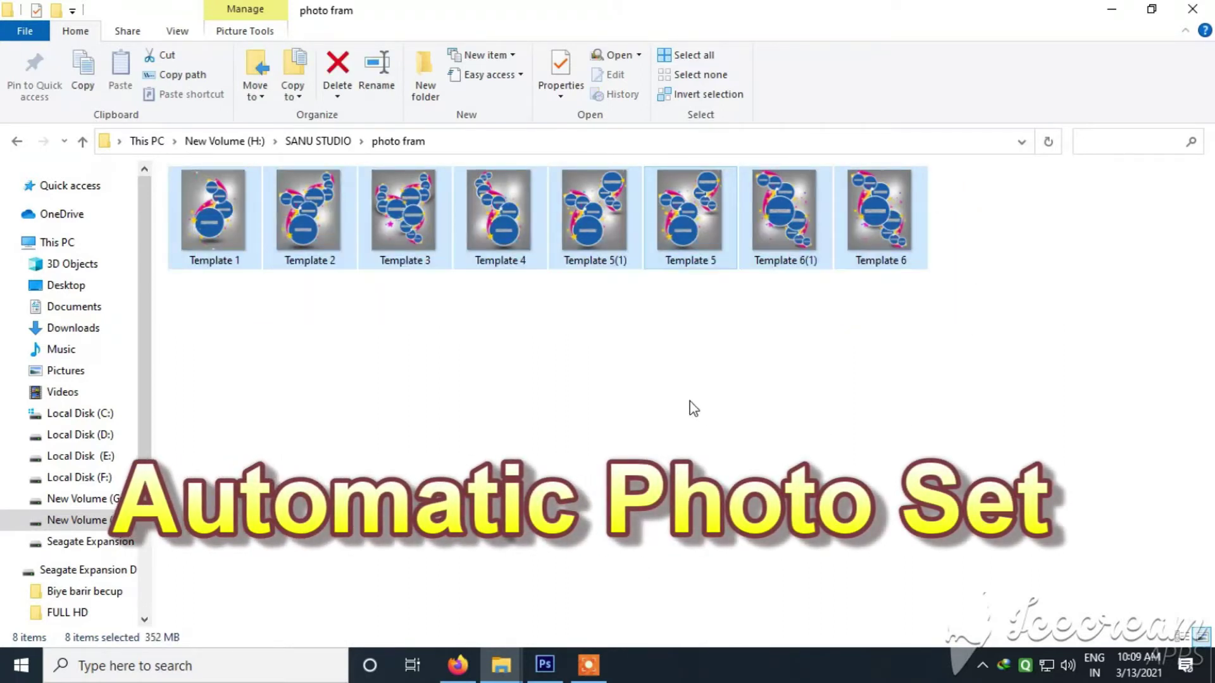
left_click(667, 394)
left_click_drag(191, 302, 962, 285)
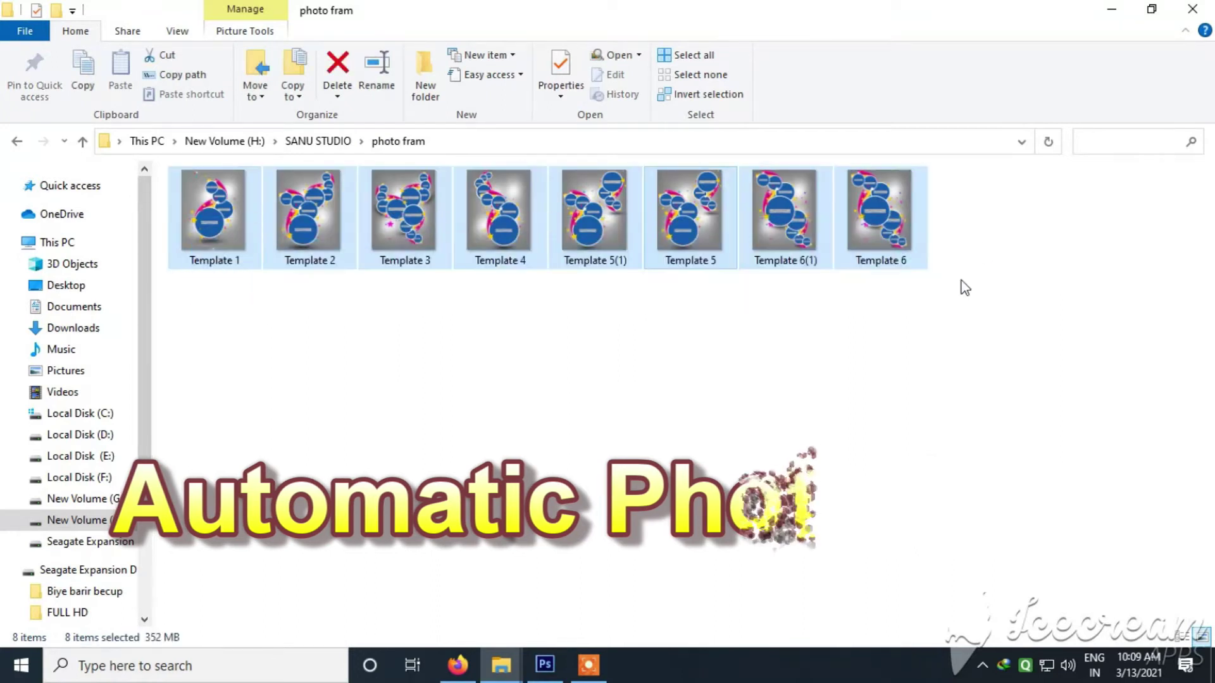
left_click(690, 345)
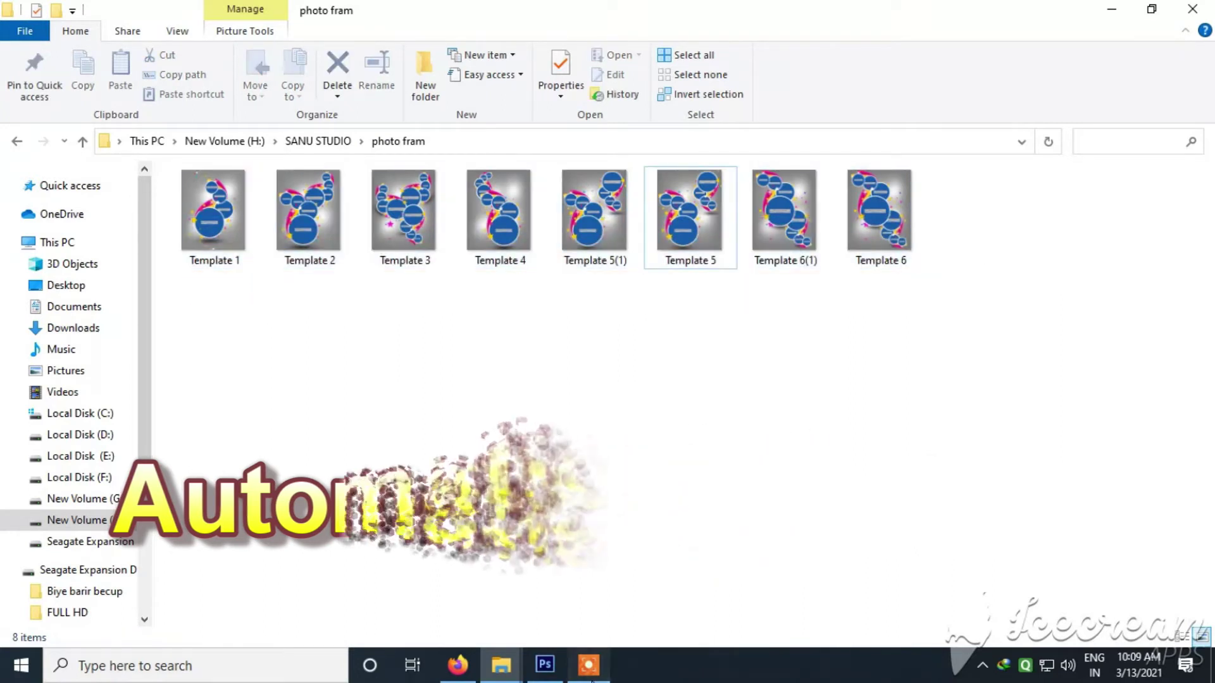
left_click(956, 638)
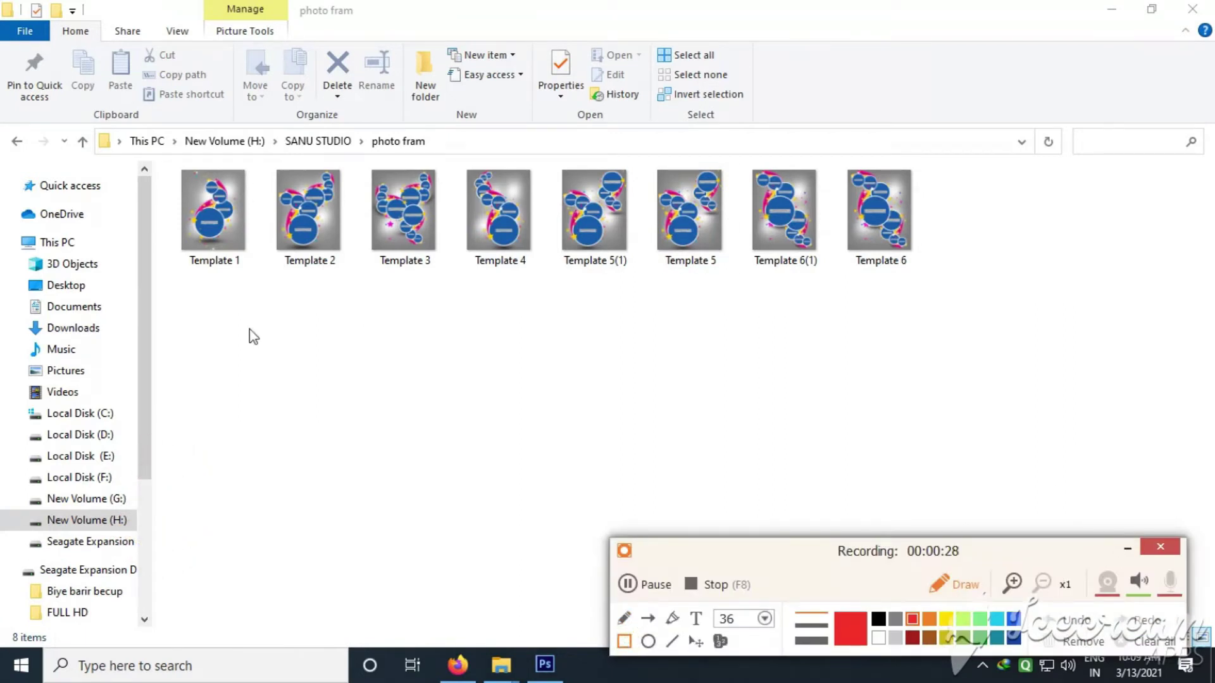
mouse_move(179, 317)
left_mouse_down()
mouse_move(673, 282)
mouse_move(971, 162)
left_mouse_up()
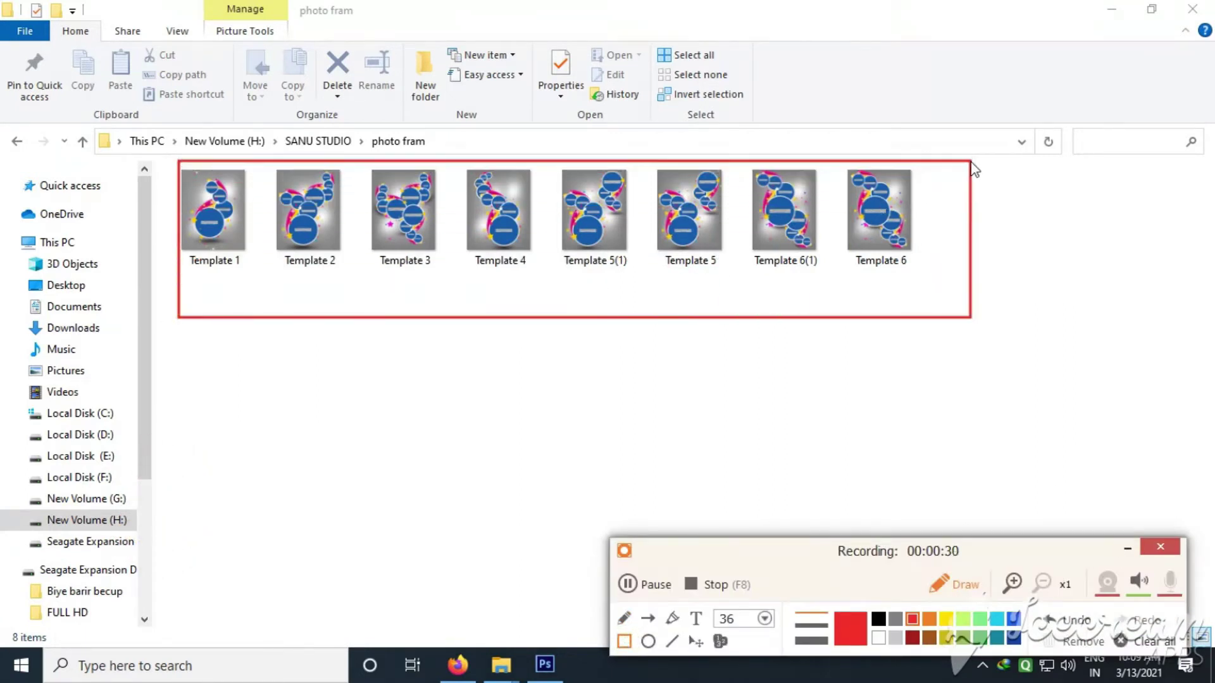
left_click(1148, 641)
left_click(1127, 547)
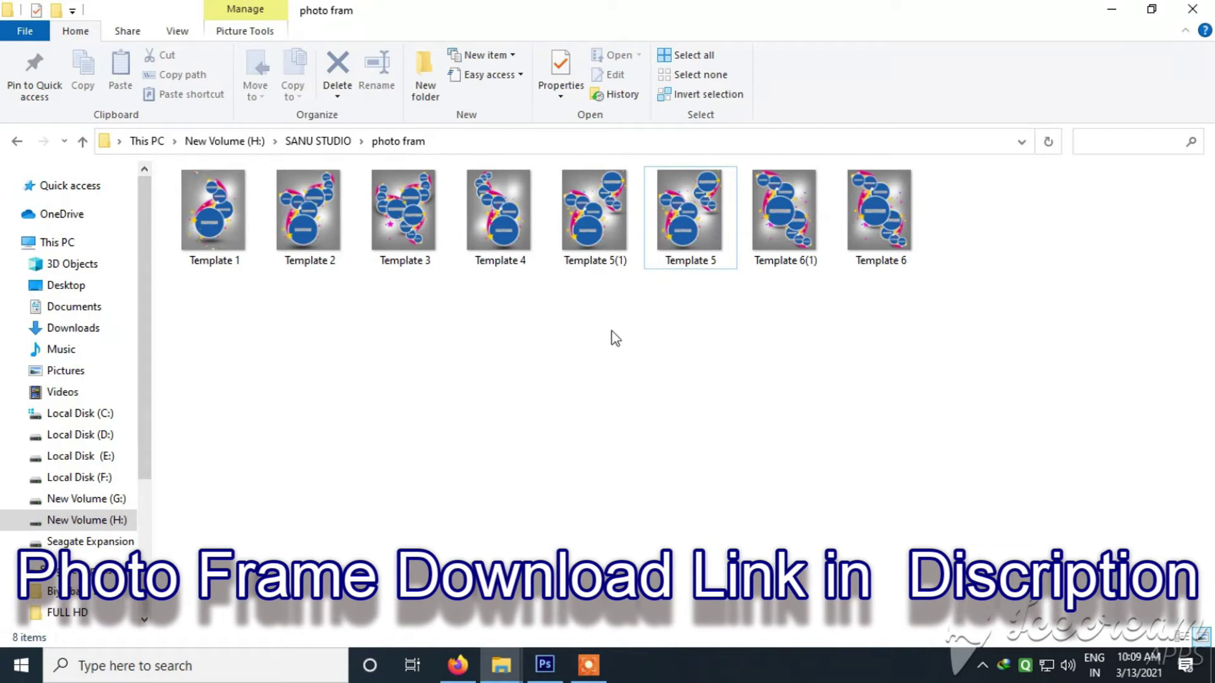
Step: Open the Template 5(1) file from the photo fram folder in Photoshop
mouse_move(689, 228)
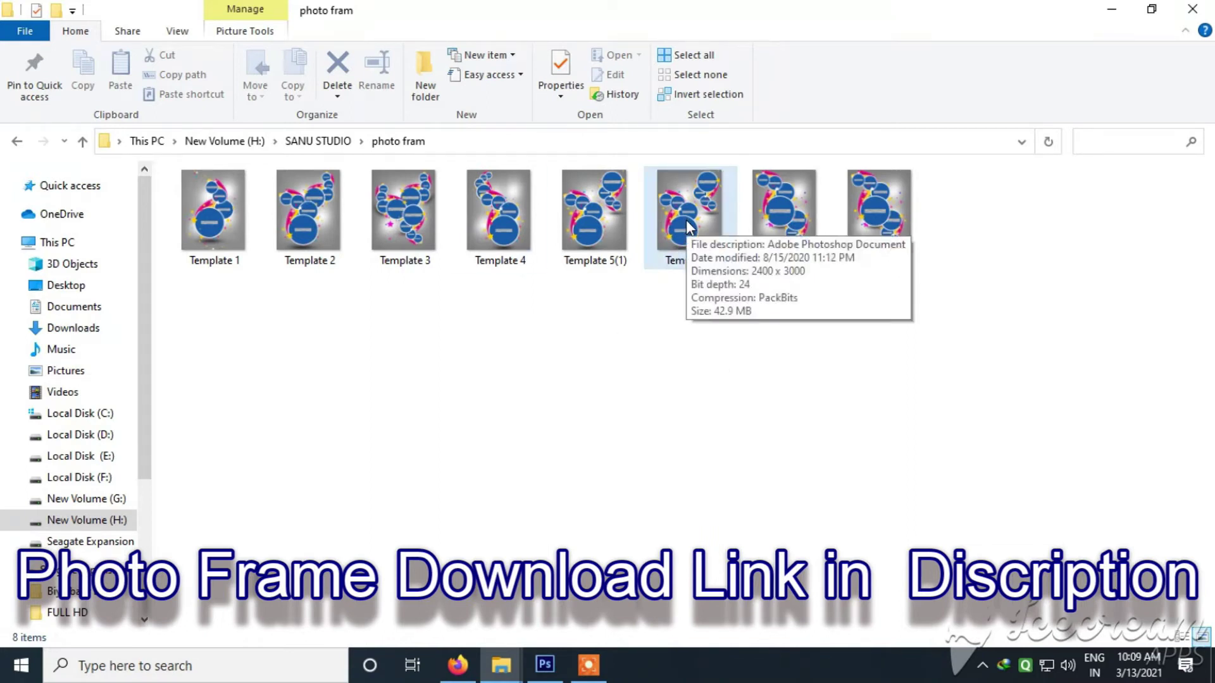
double_click(308, 218)
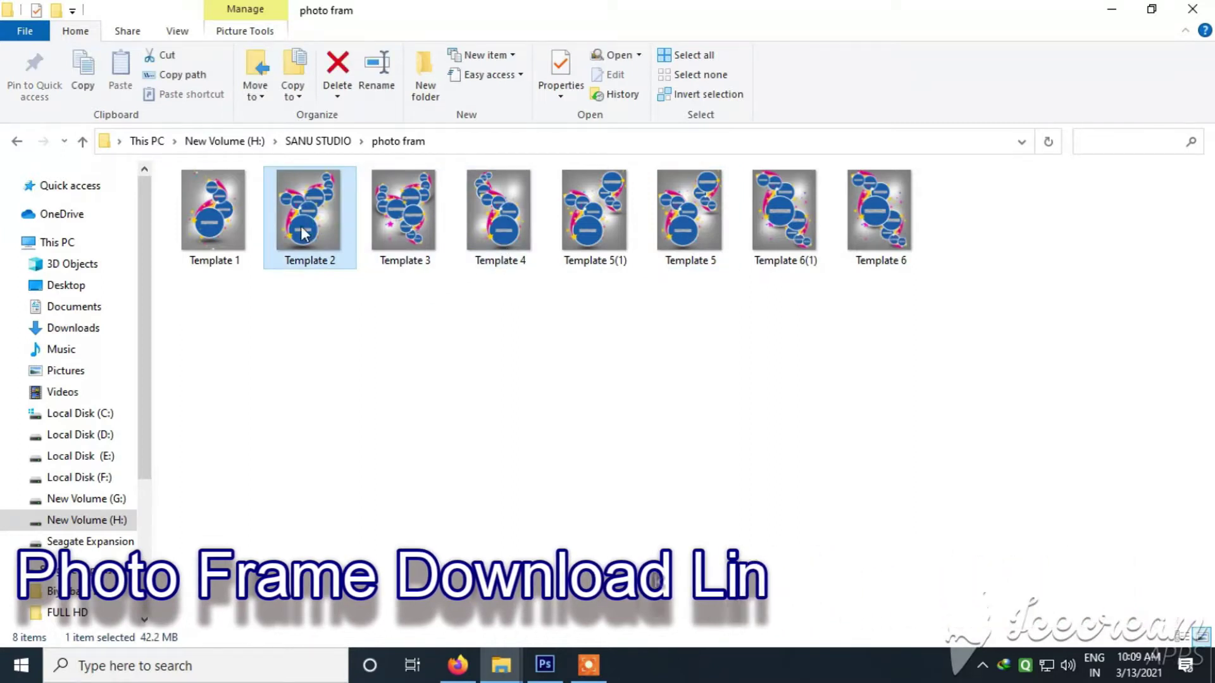
left_click_drag(589, 246, 553, 415)
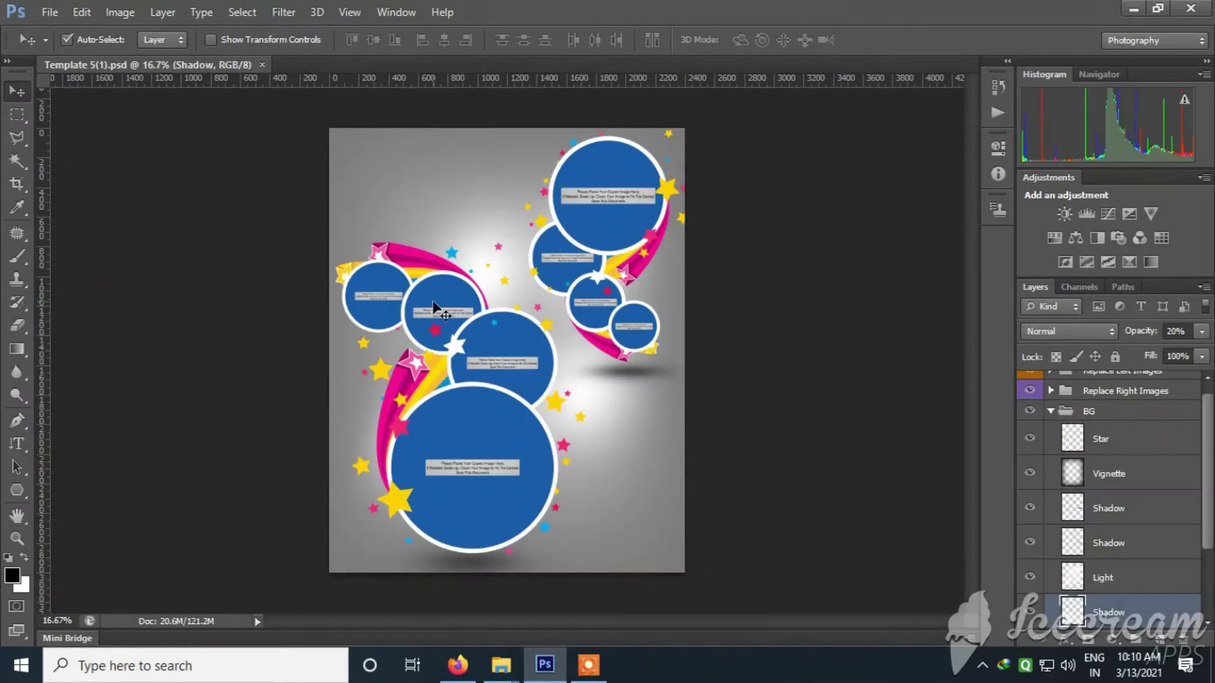
Step: Expand the Replace Left Images group and open the contents of the large front circle's smart object
key("ctrl+plus")
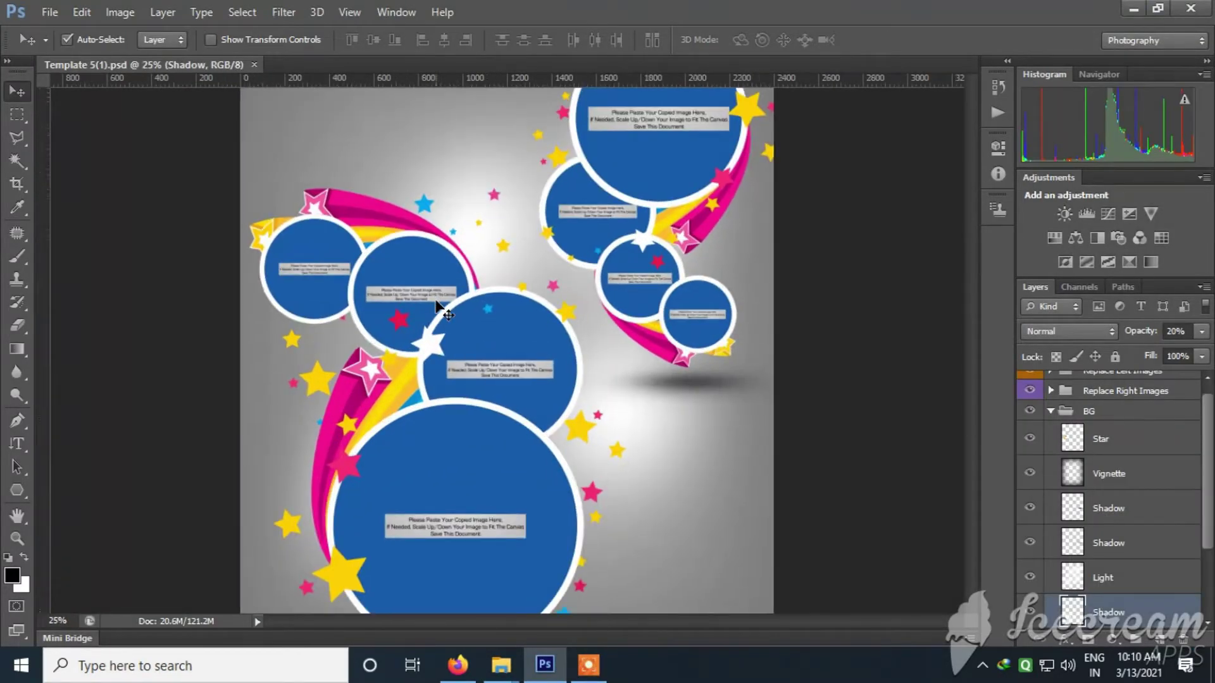
scroll(576, 395, "down", 2)
right_click(476, 445)
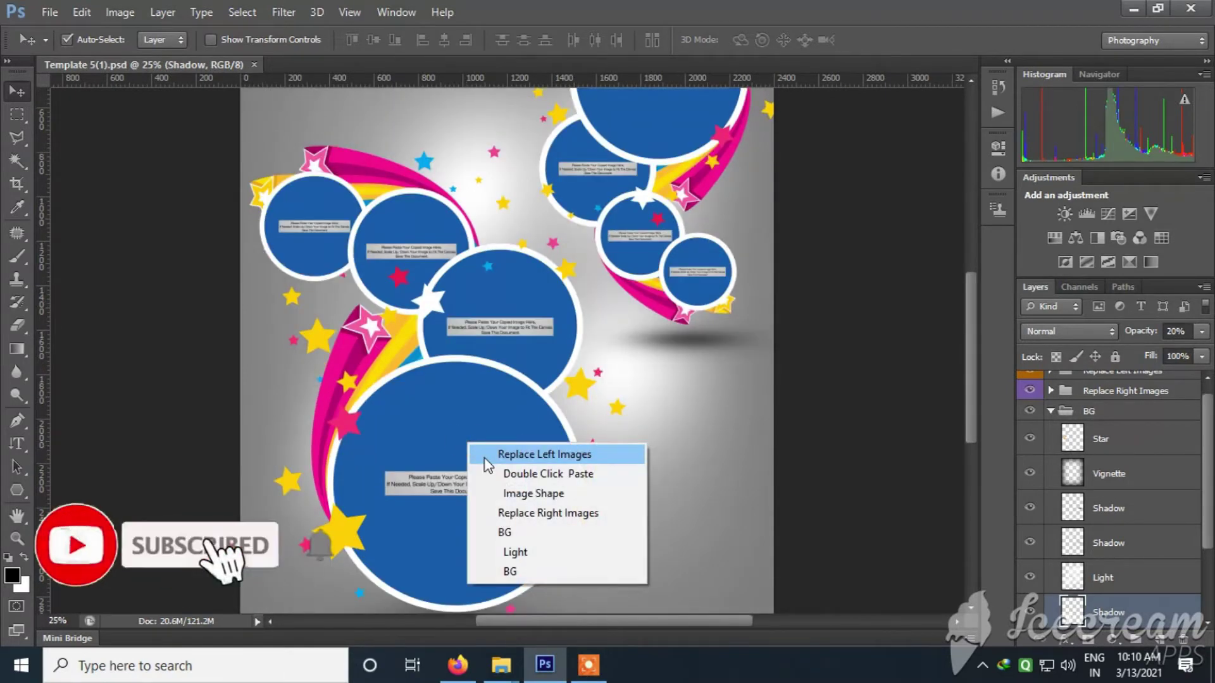
left_click(485, 457)
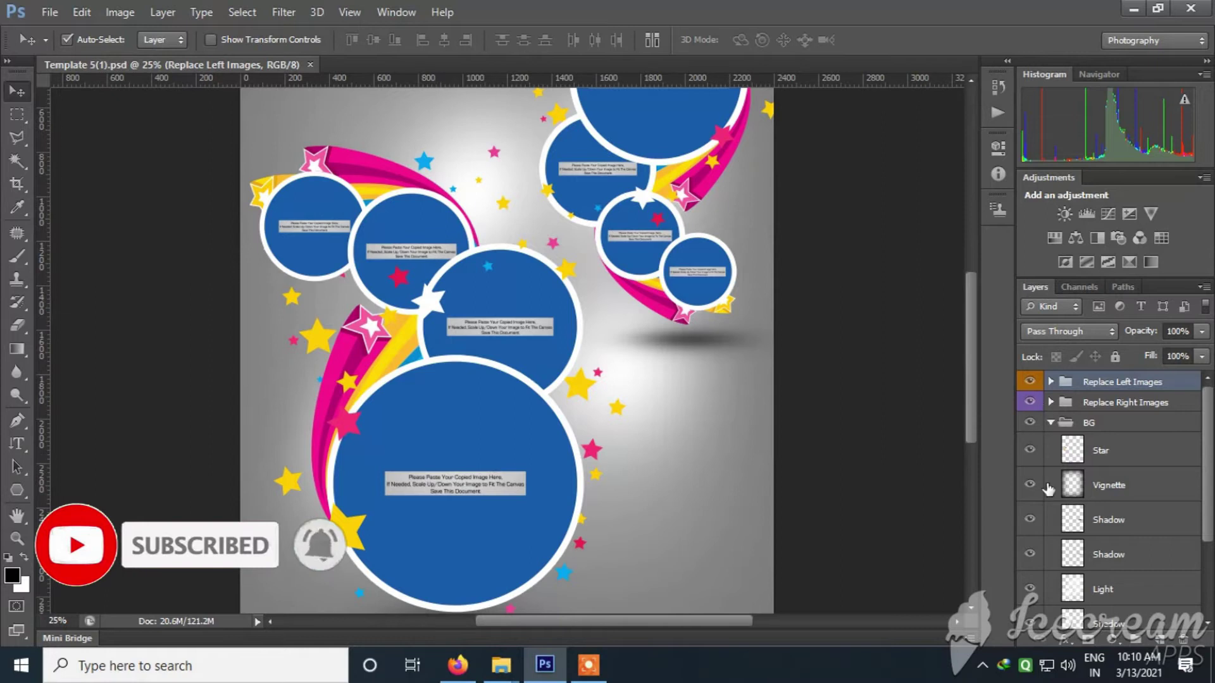
left_click(1050, 382)
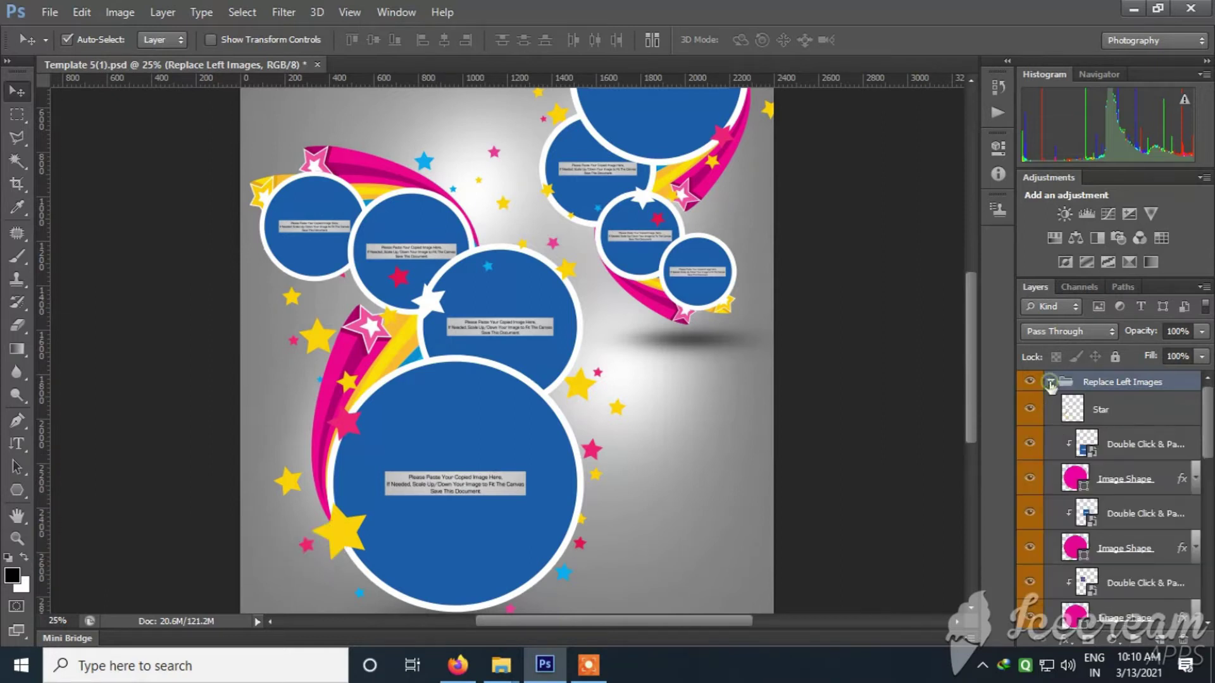
double_click(1088, 455)
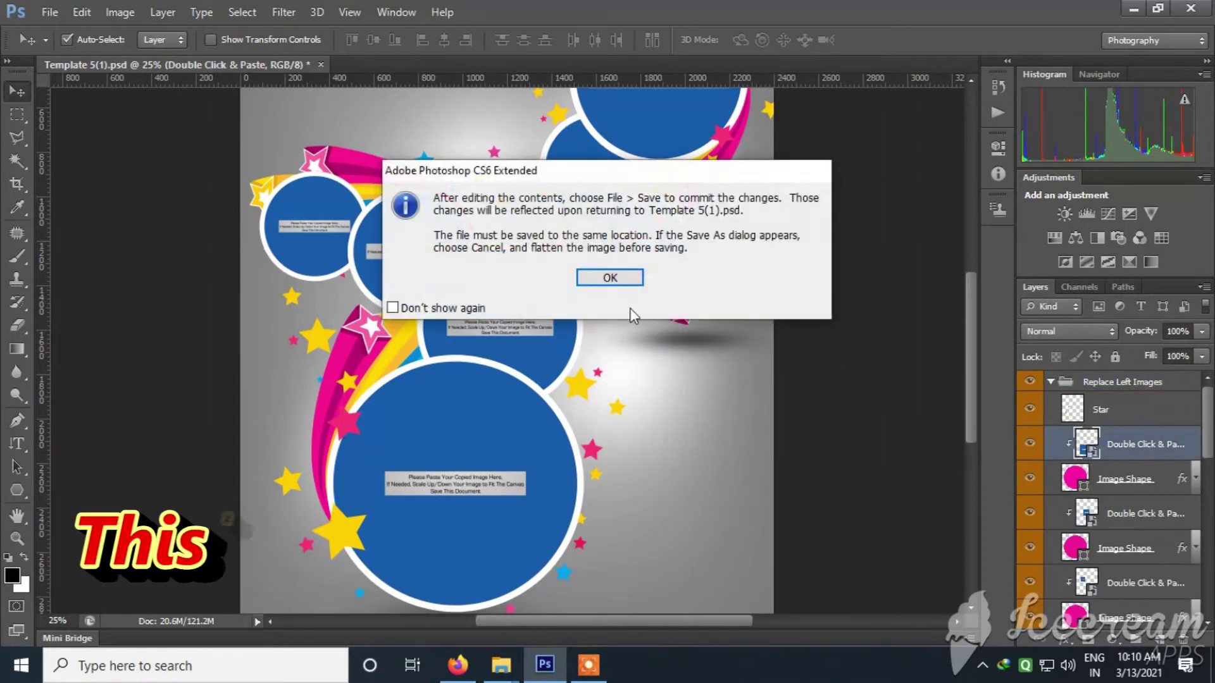
left_click(609, 281)
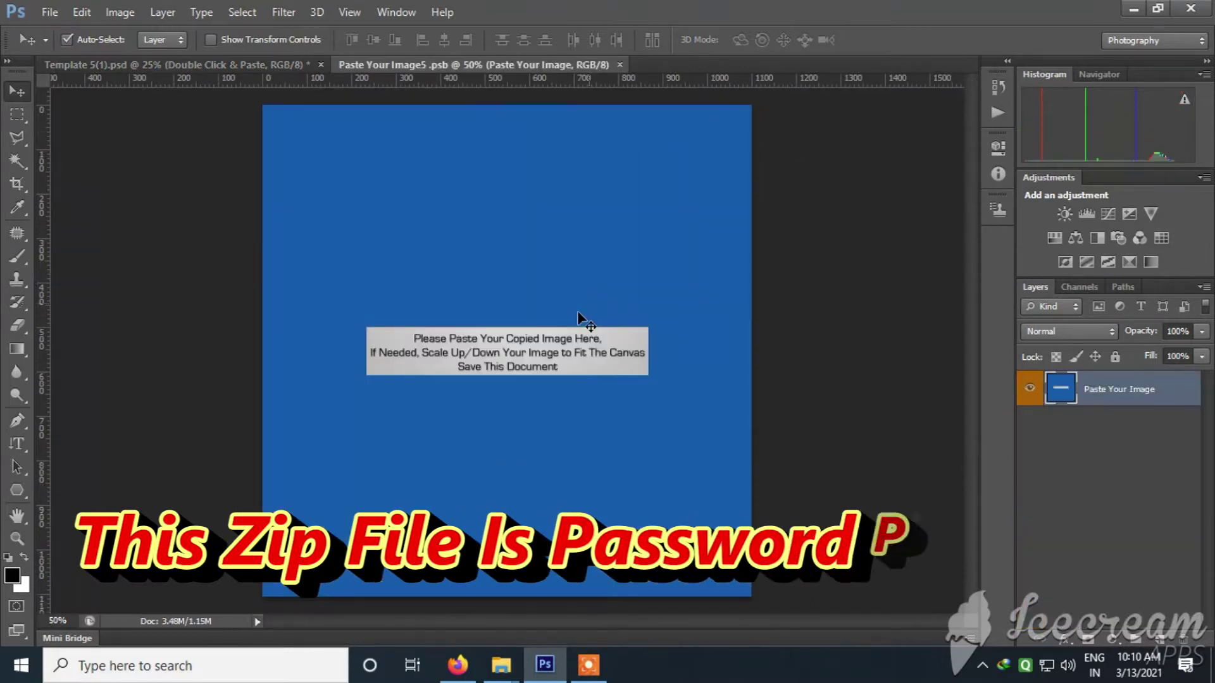
Step: Hide the Paste Your Image placeholder layer and place the photo DSC_0073 from File Explorer into the document
left_click(1027, 389)
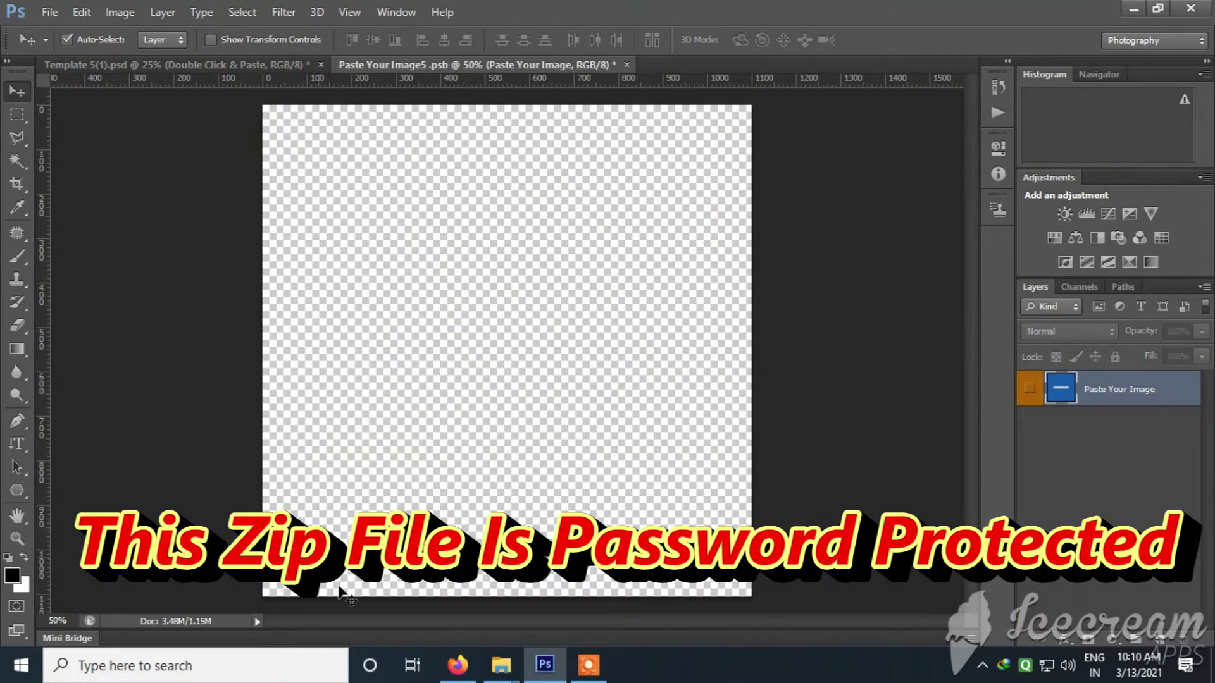
left_click(621, 622)
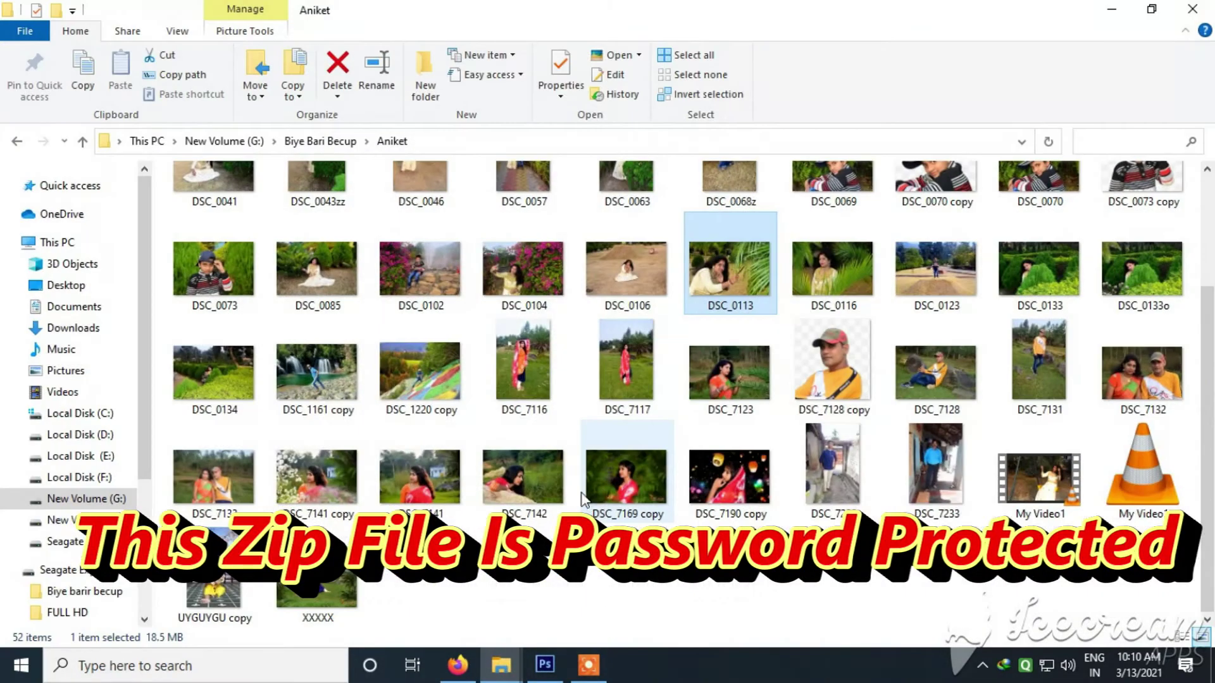
scroll(955, 494, "up", 2)
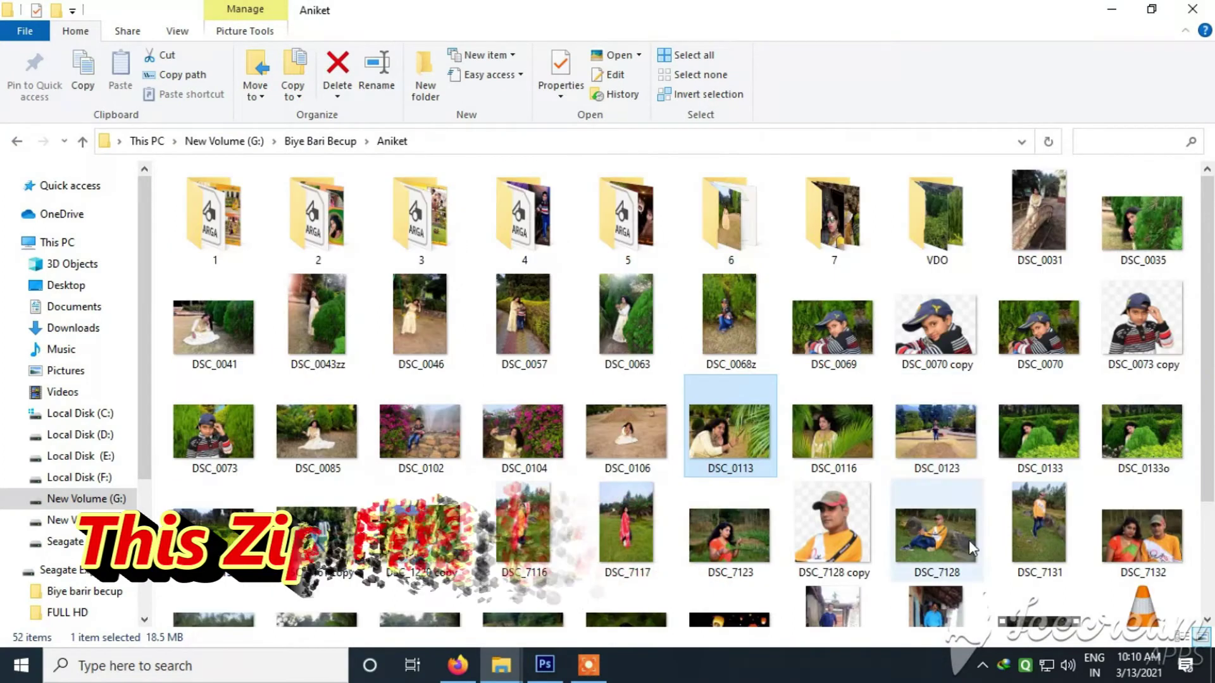
left_click(215, 436)
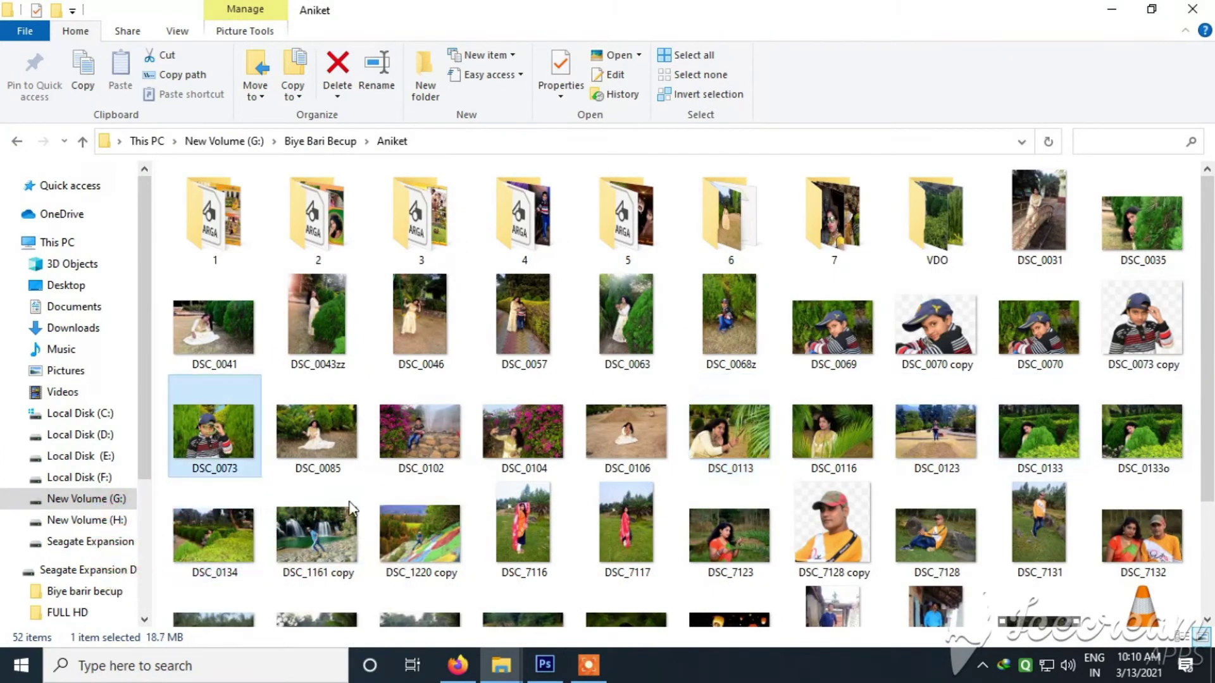
left_click(544, 664)
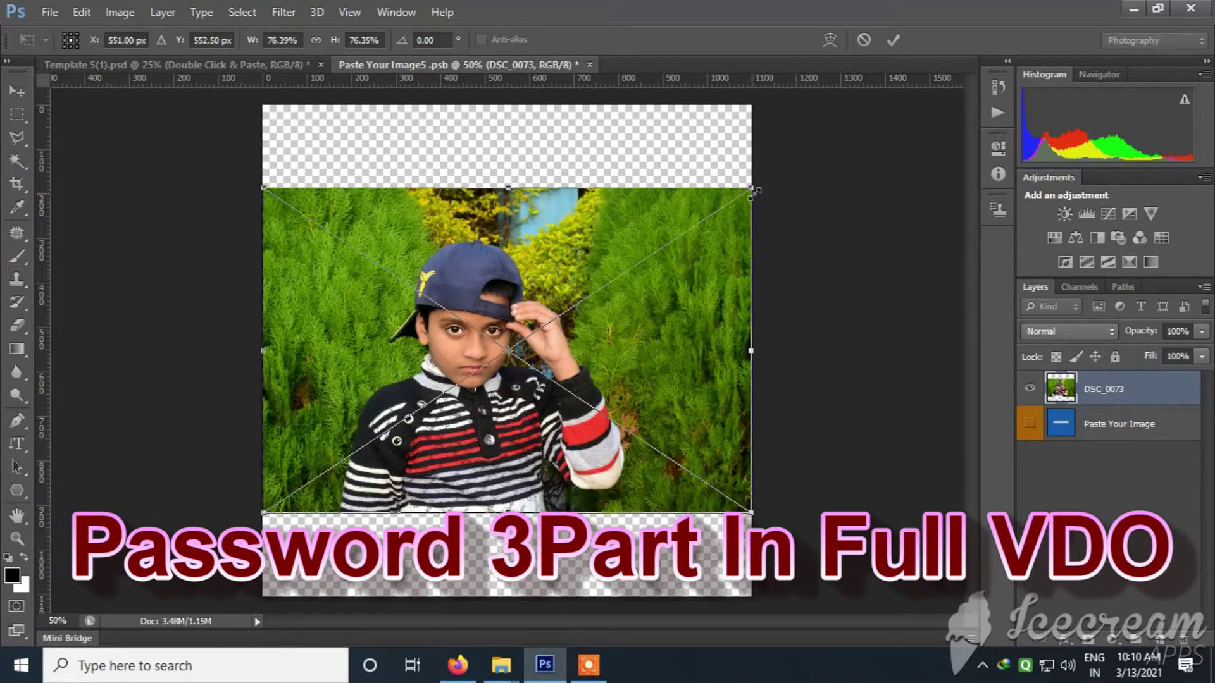
Step: Enlarge the placed DSC_0073 photo to about 125%, shift it to centre the boy, and close the document with its changes saved
left_click_drag(756, 186, 924, 86)
left_click_drag(446, 359, 471, 359)
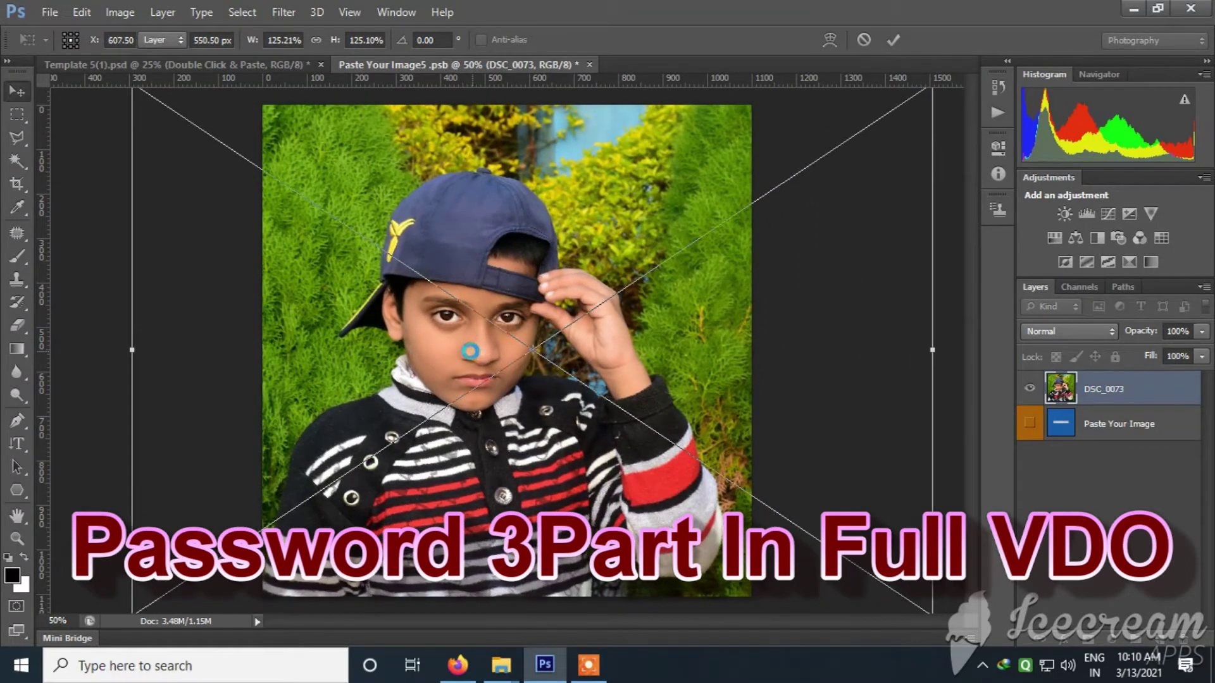
left_click(589, 66)
left_click(461, 240)
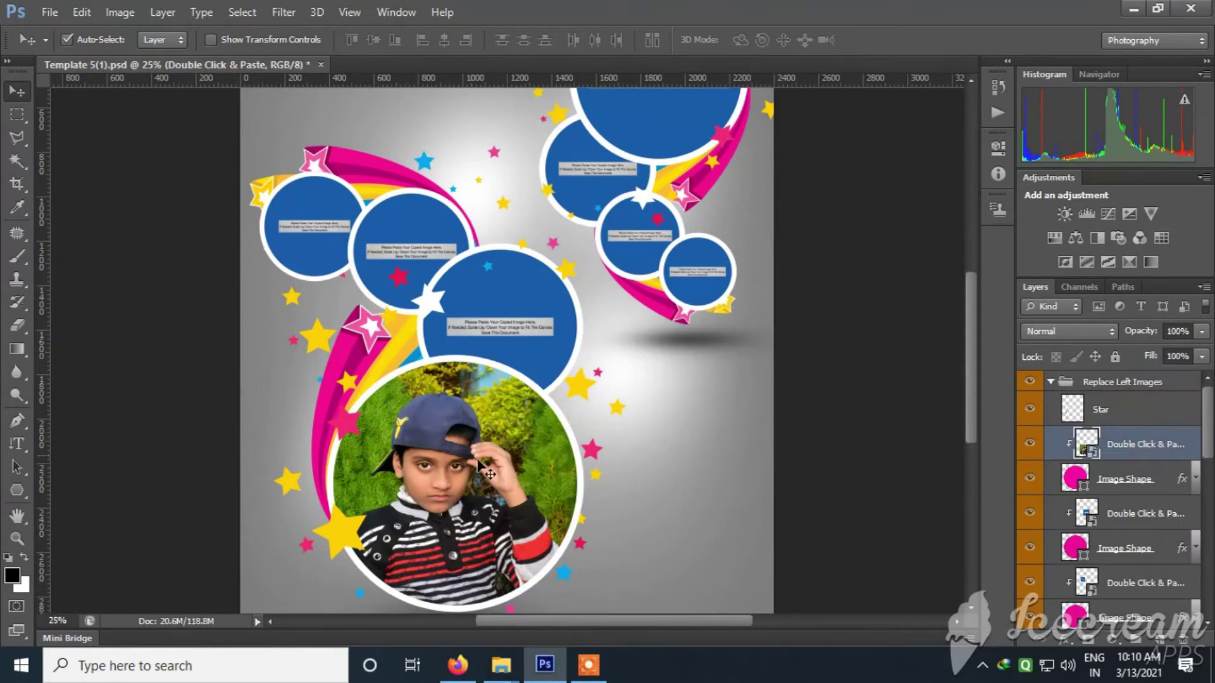
Step: Open the contents of the second smart object in Replace Left Images, for the circle just above the large photo
right_click(513, 304)
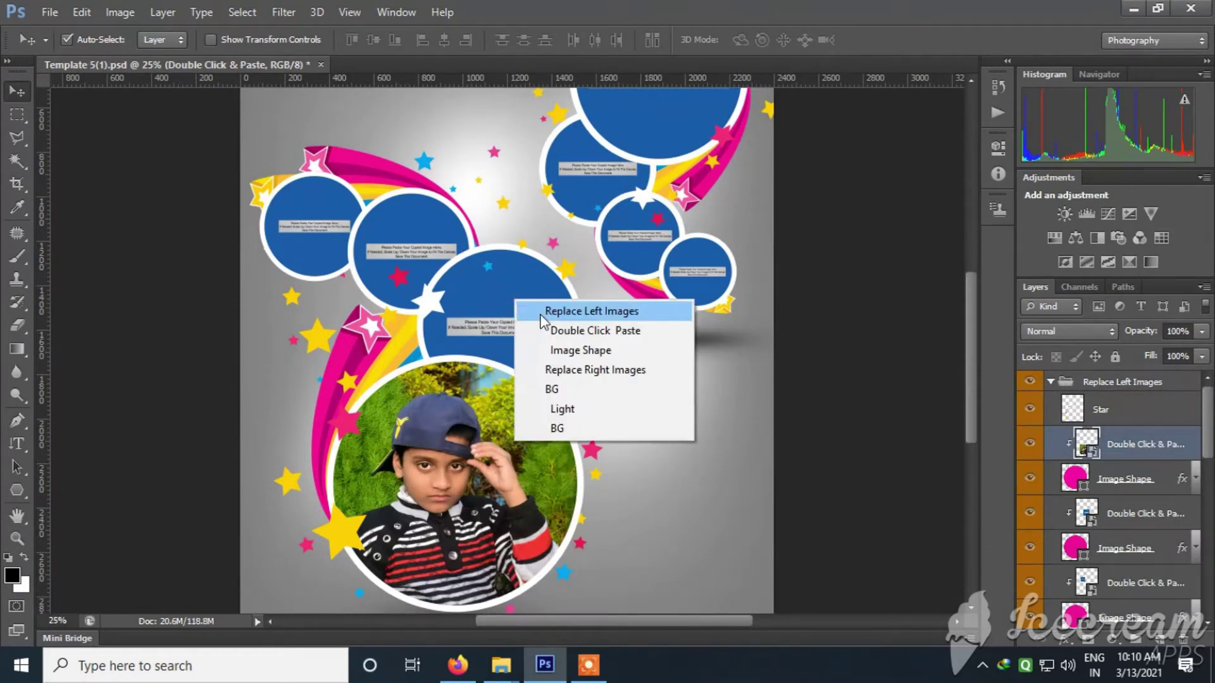
left_click(539, 311)
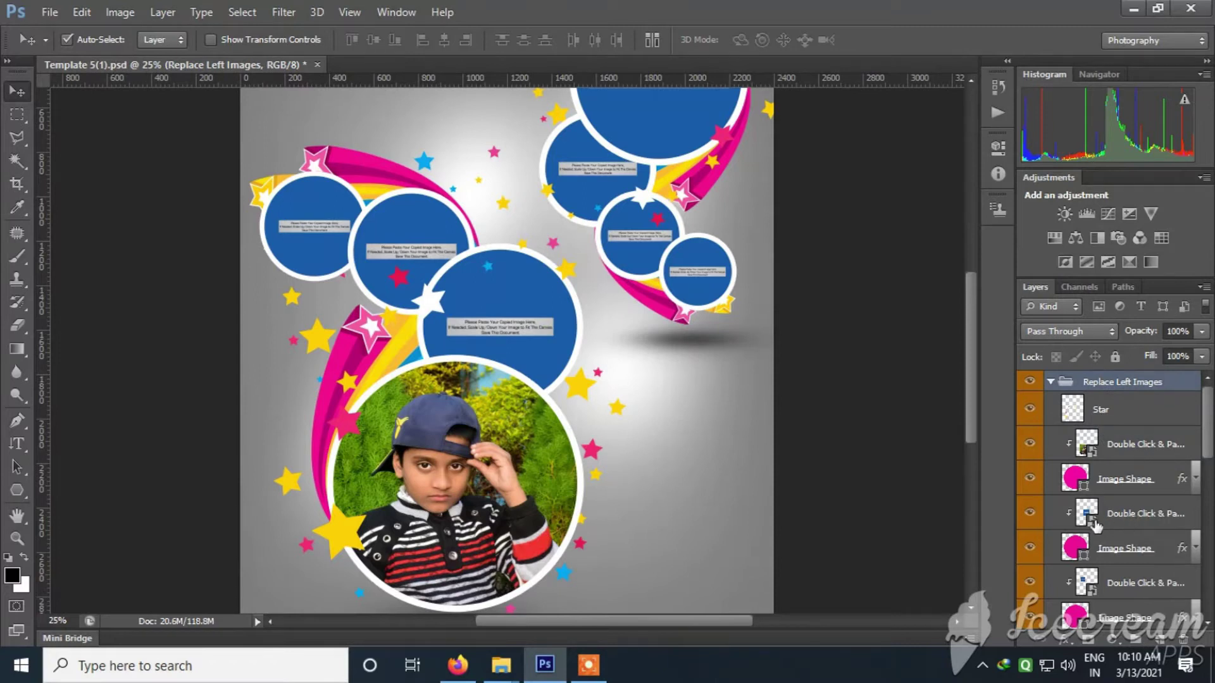
double_click(1087, 516)
left_click(612, 277)
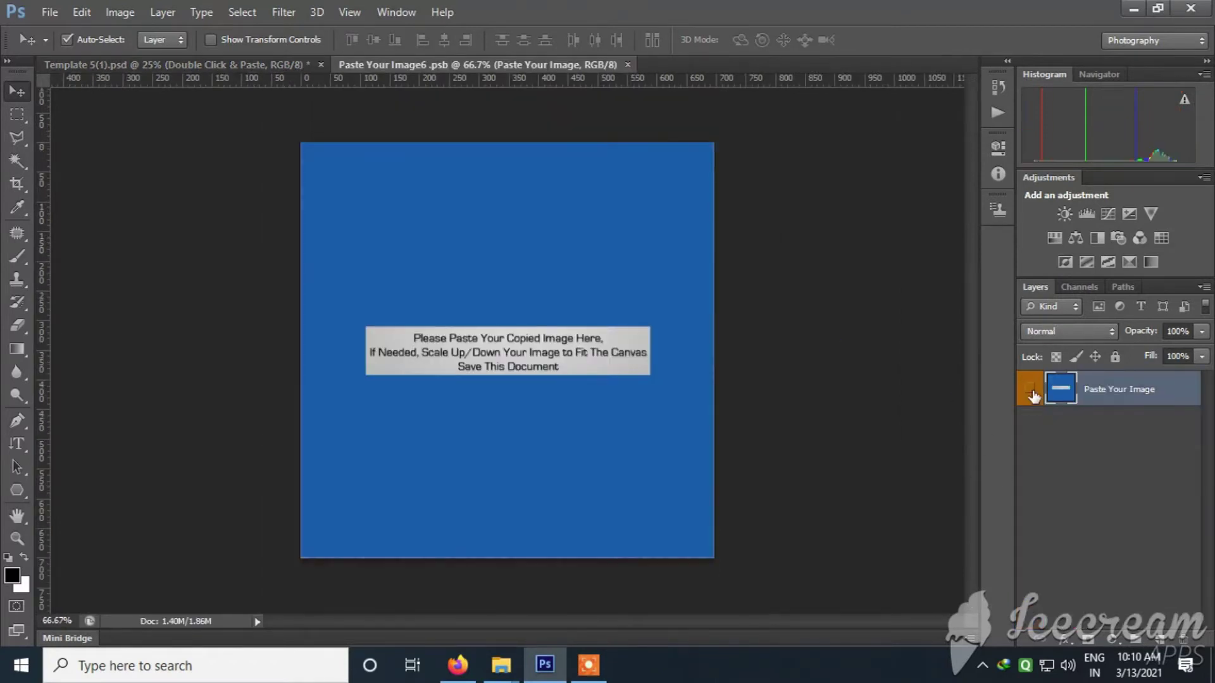
Step: Hide the placeholder layer in Paste Your Image6 and place the photo DSC_0069 from File Explorer
left_click(1029, 389)
mouse_move(501, 664)
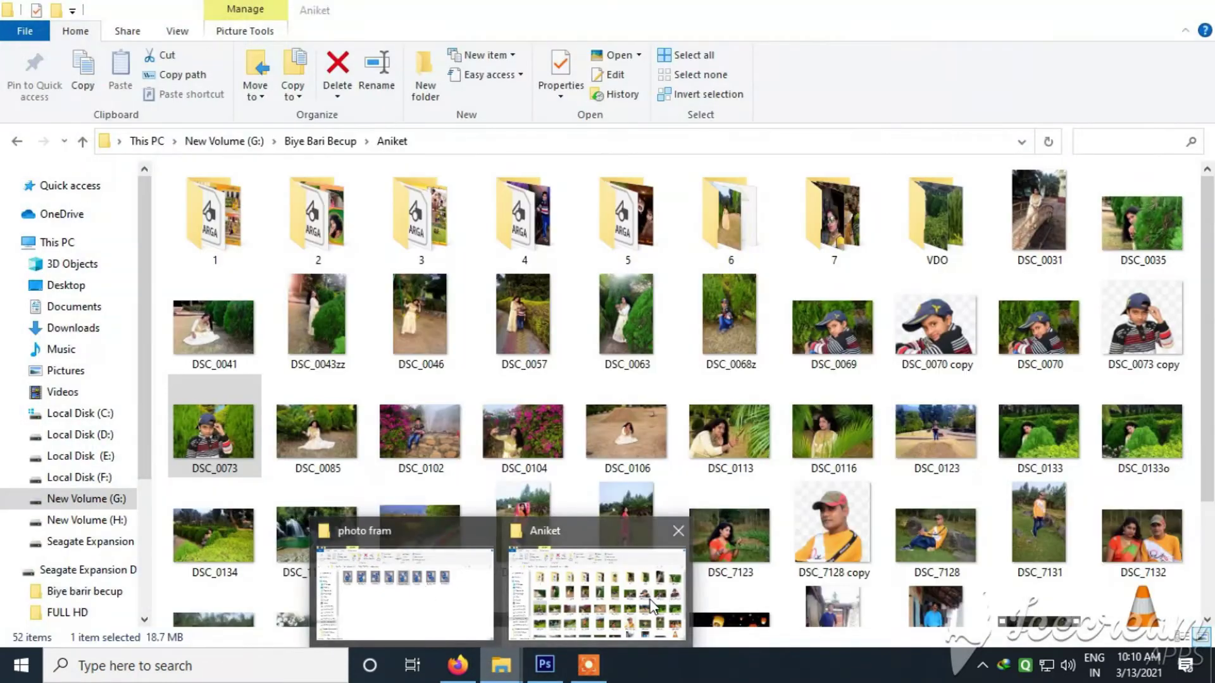
left_click(595, 595)
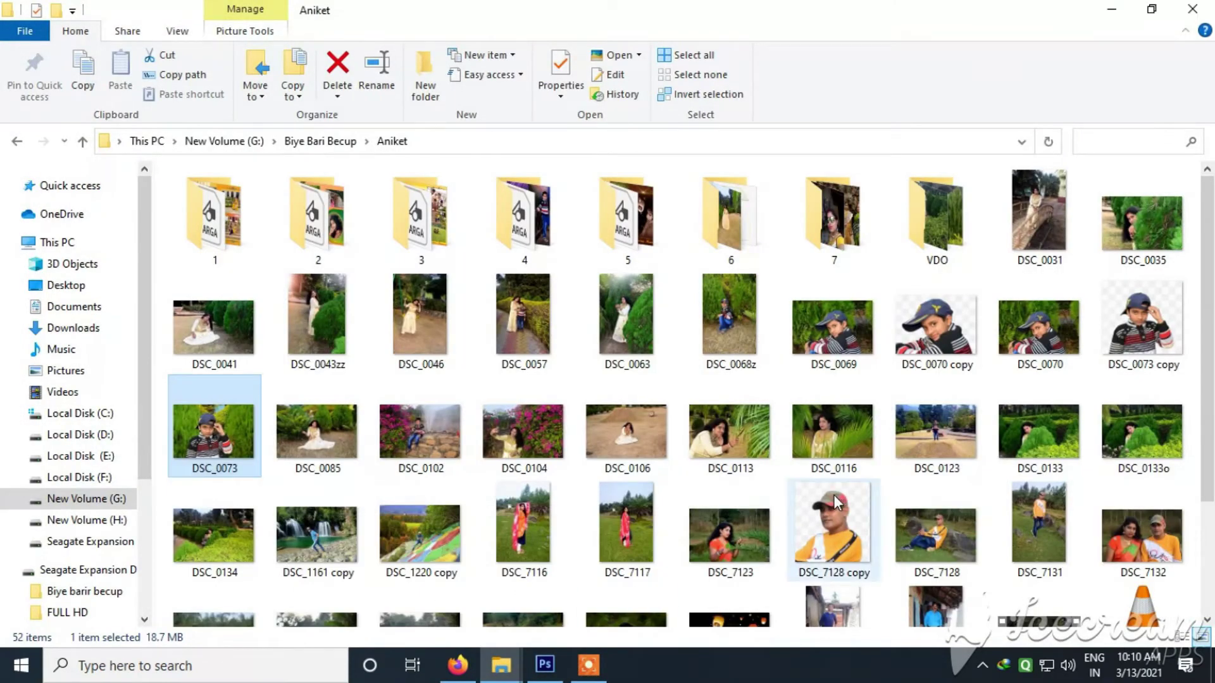
left_click_drag(843, 334, 593, 476)
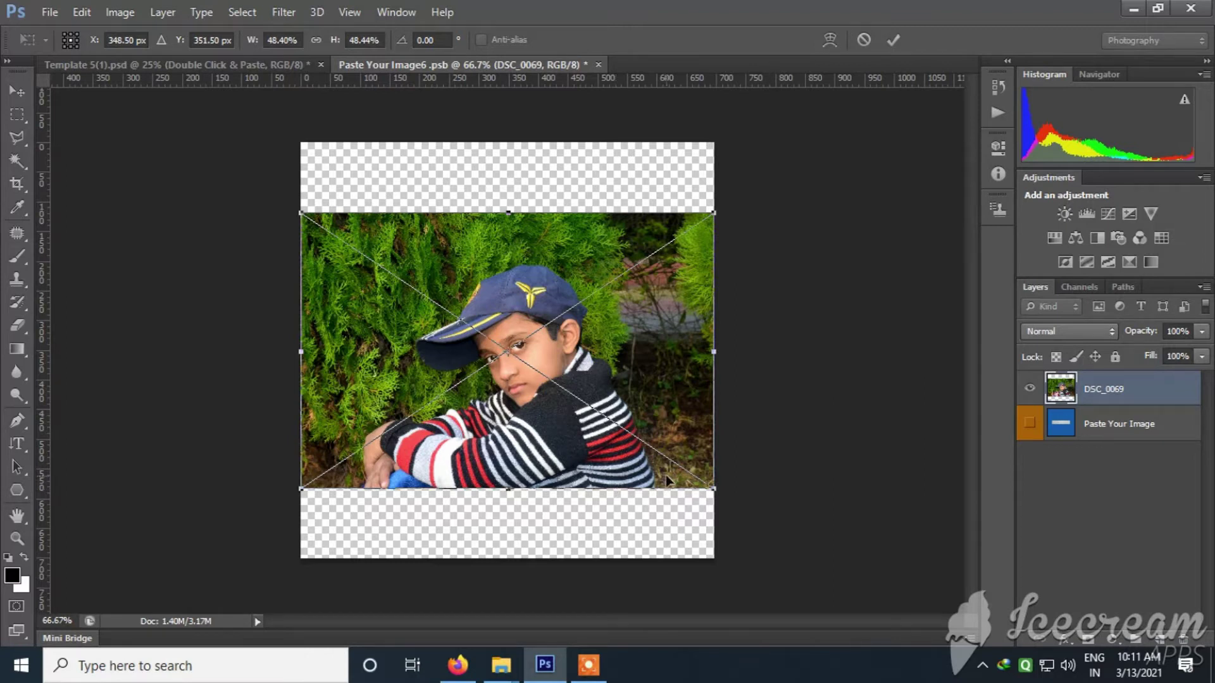
Step: Enlarge the placed DSC_0069 photo to about 78% to fill the canvas and close the document with its changes saved
left_click_drag(715, 215, 840, 126)
left_click(543, 285)
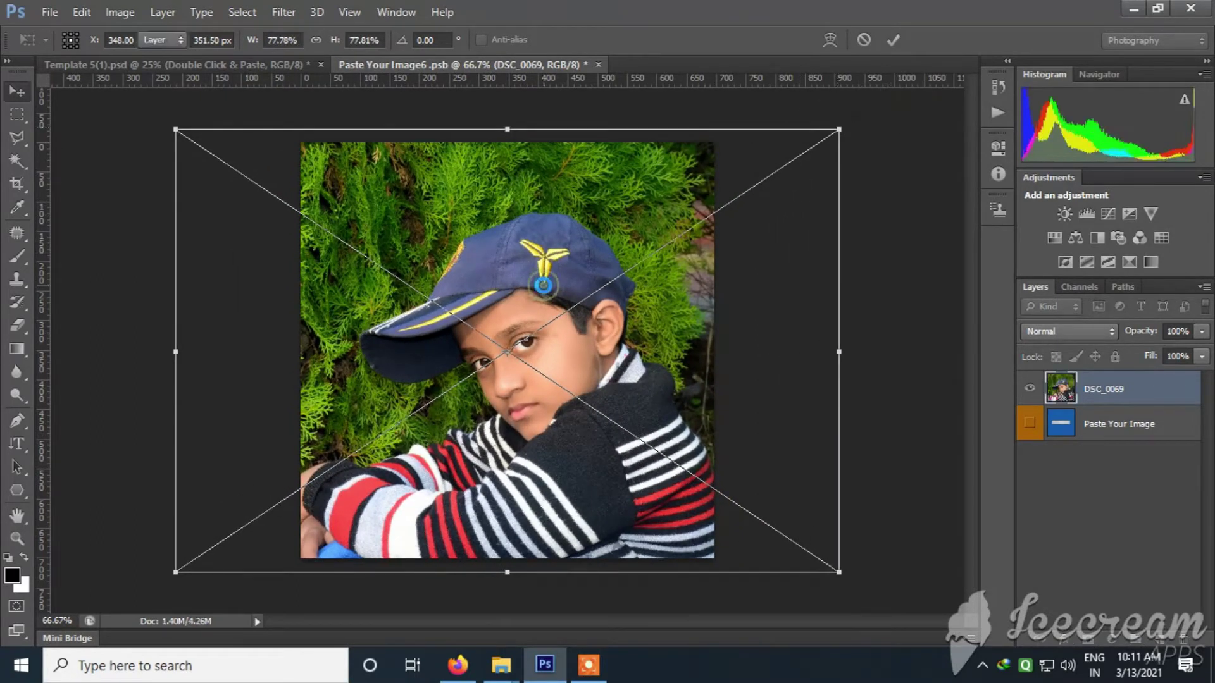
key("Return")
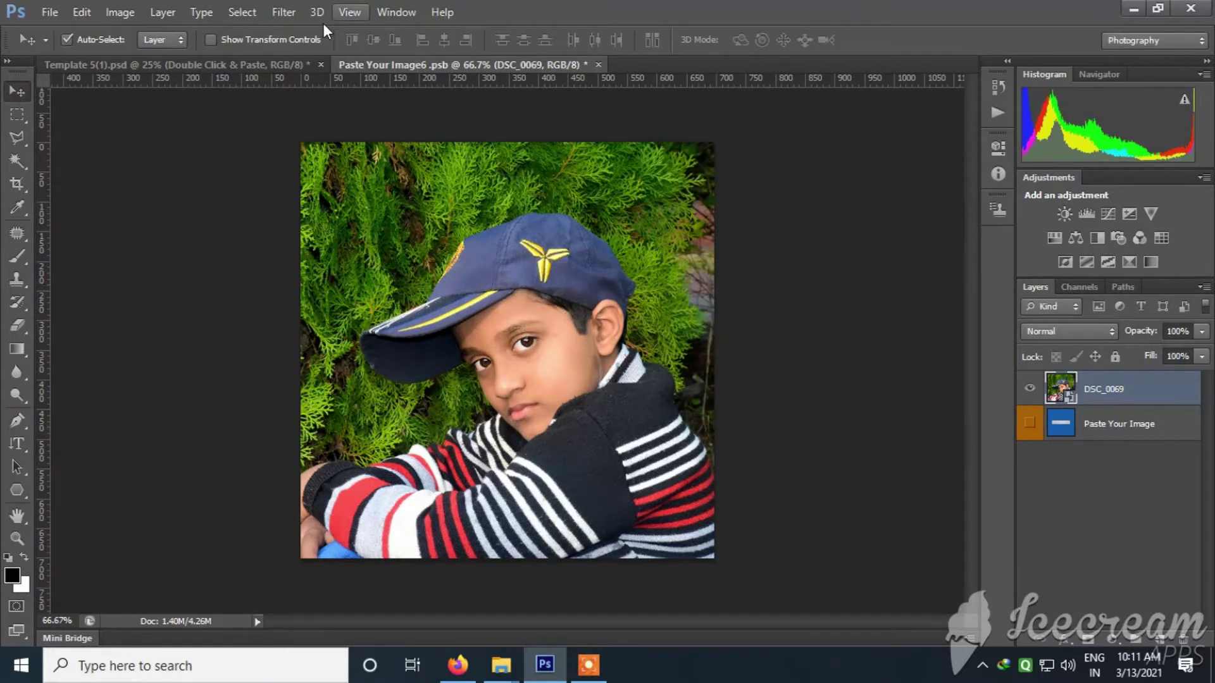
left_click(598, 65)
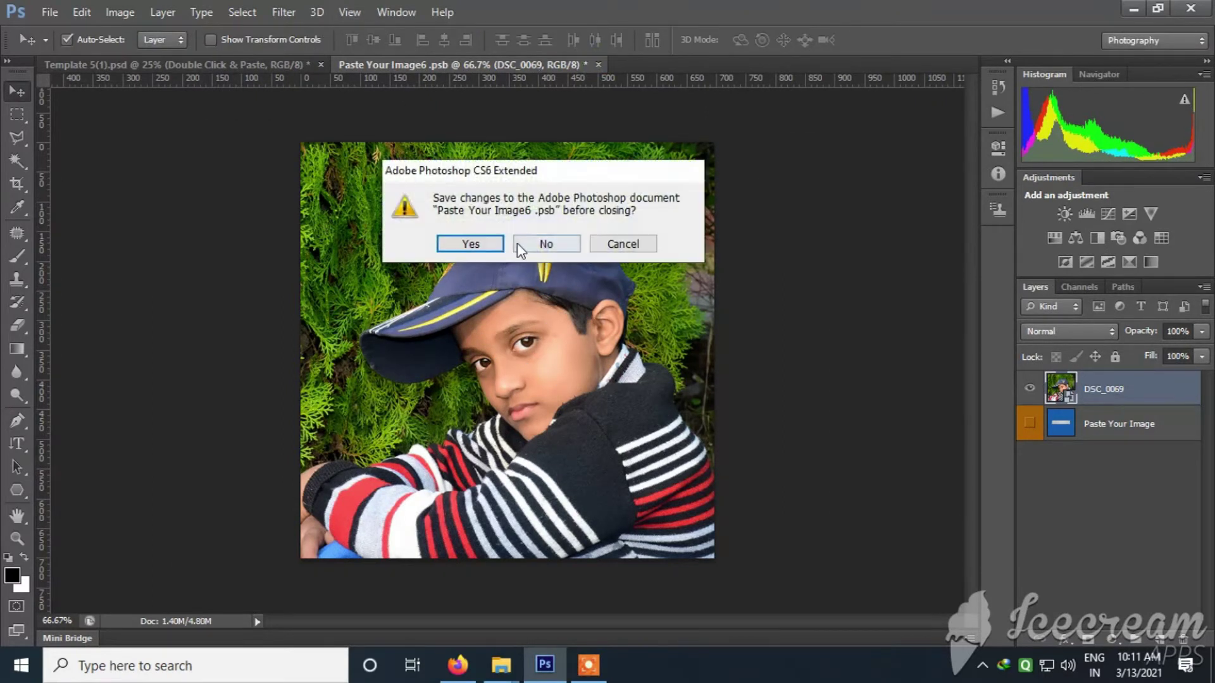
left_click(476, 248)
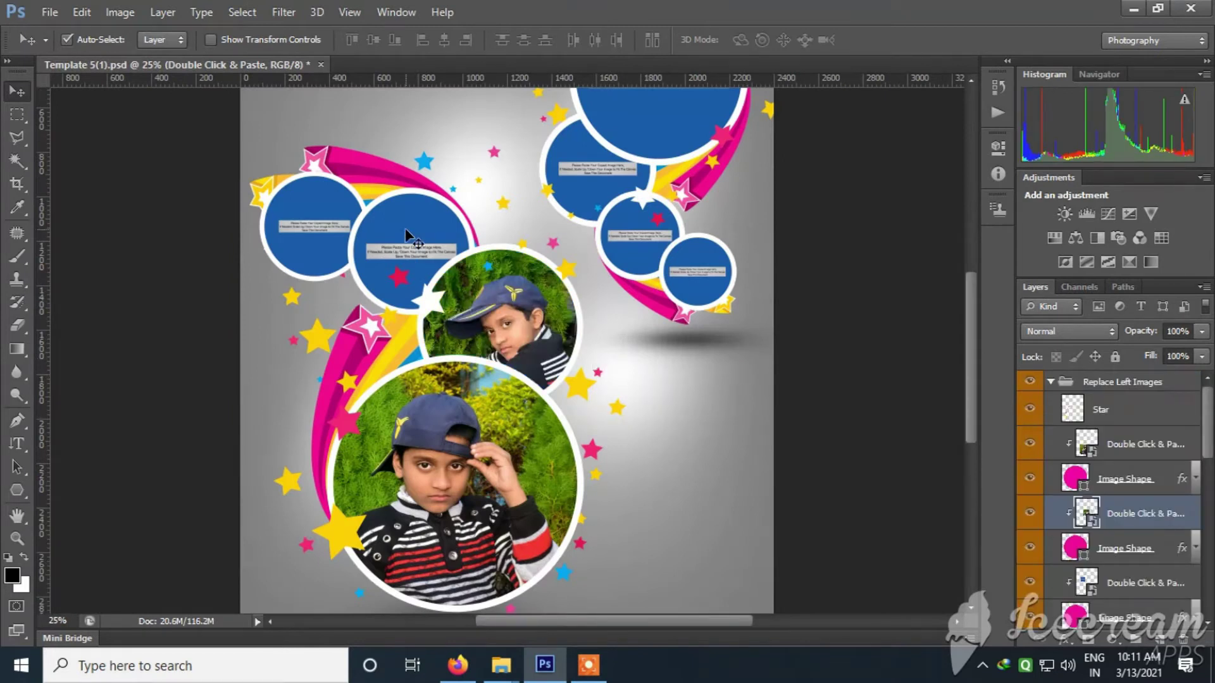
Step: Open the contents of the third smart object in the Replace Left Images group
double_click(1082, 585)
left_click(618, 274)
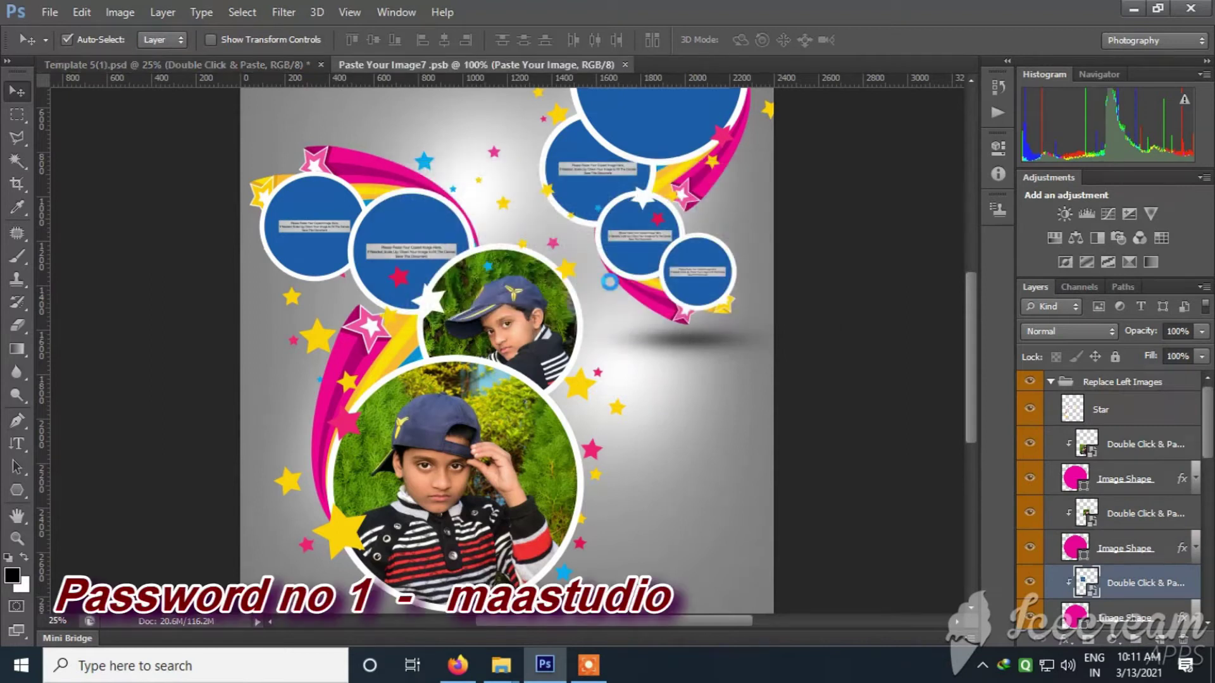
Step: Hide the placeholder layer in Paste Your Image7 and place the photo DSC_0035 from File Explorer
left_click(1030, 389)
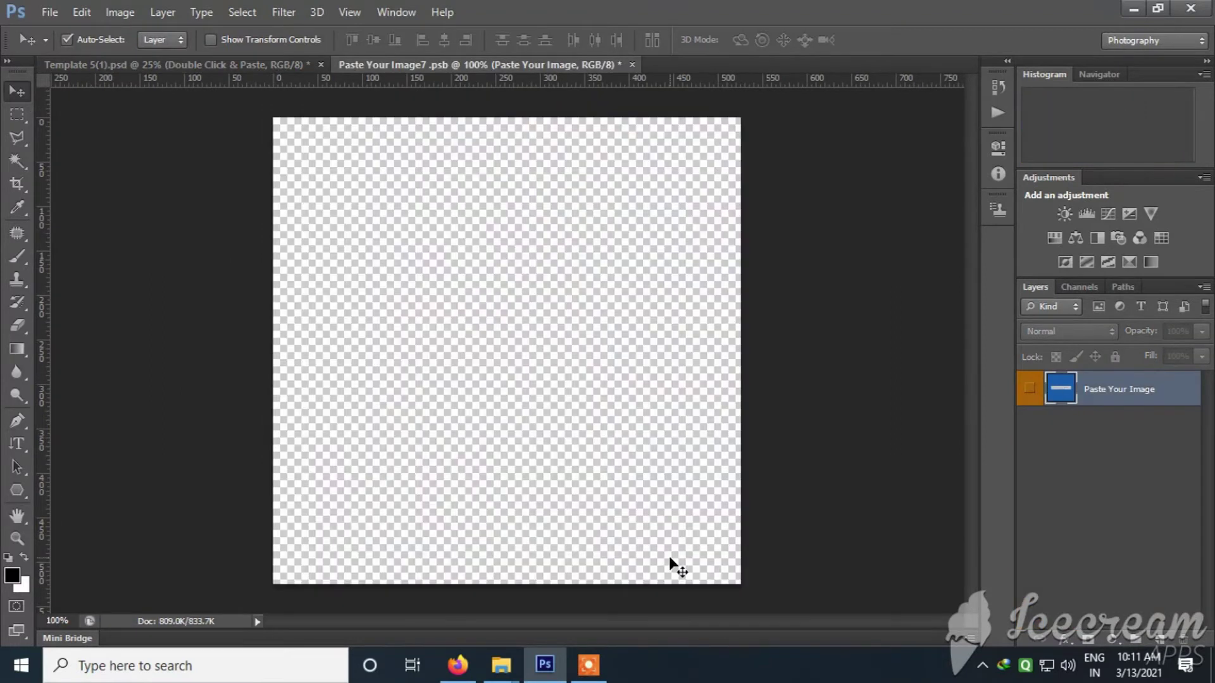
mouse_move(501, 665)
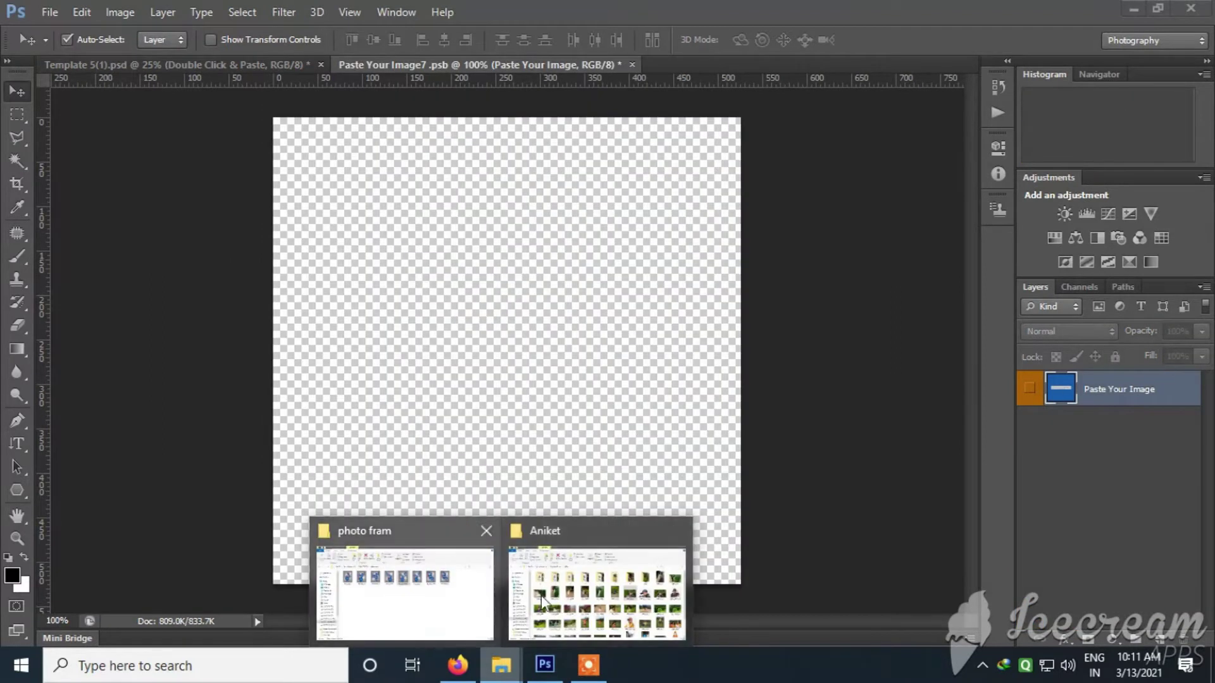
left_click(512, 589)
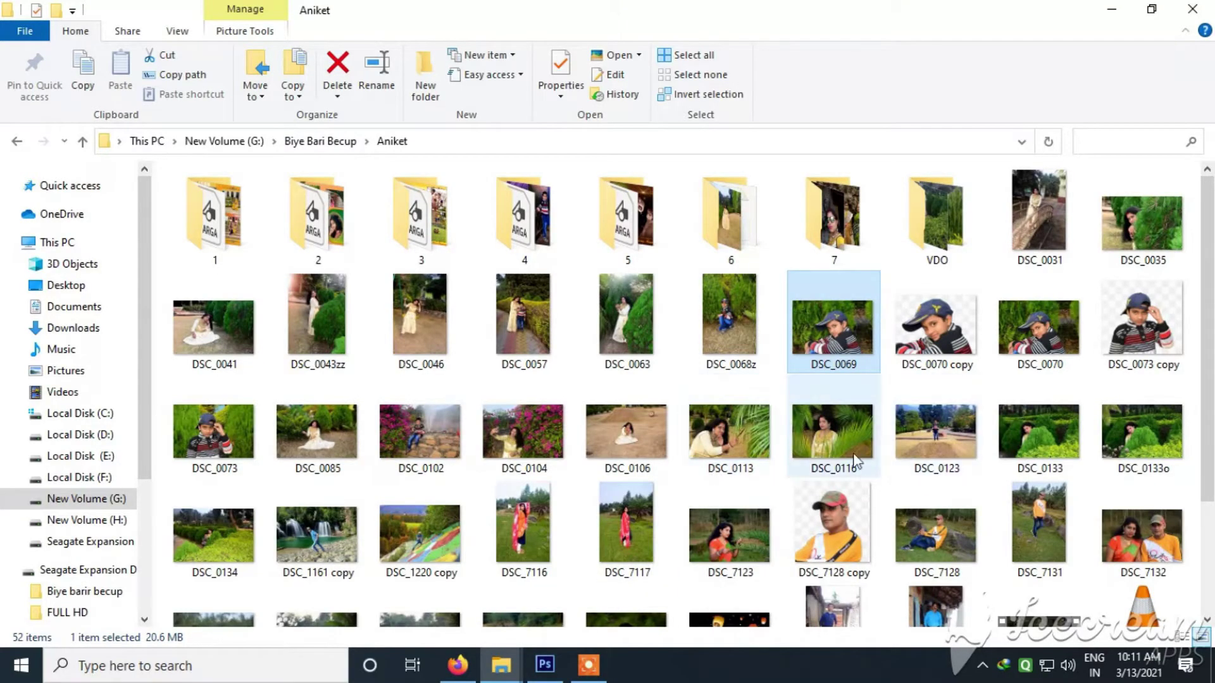
scroll(844, 442, "down", 2)
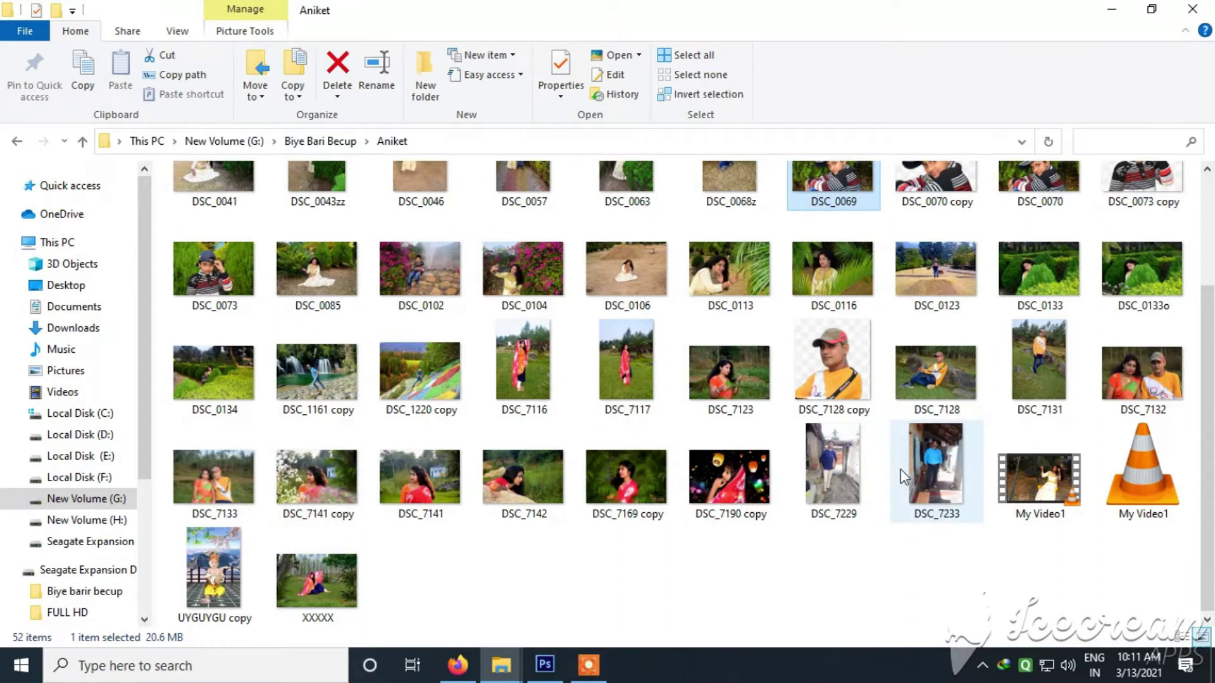
scroll(901, 469, "up", 3)
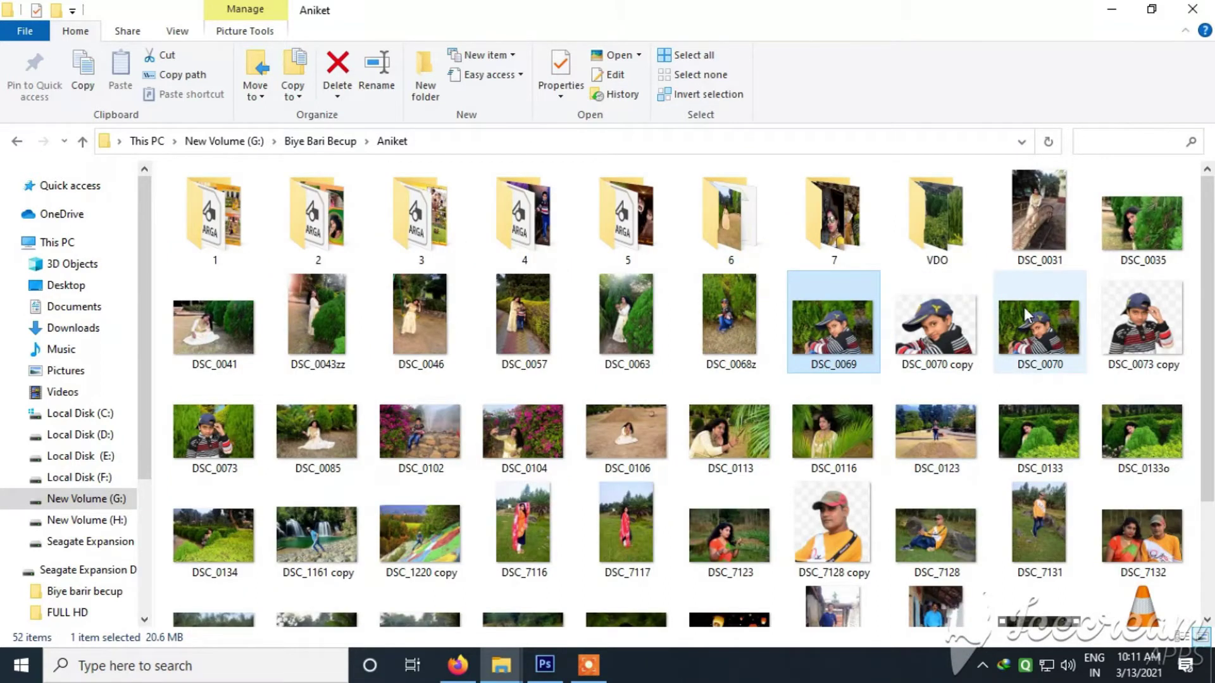
left_click(1130, 227)
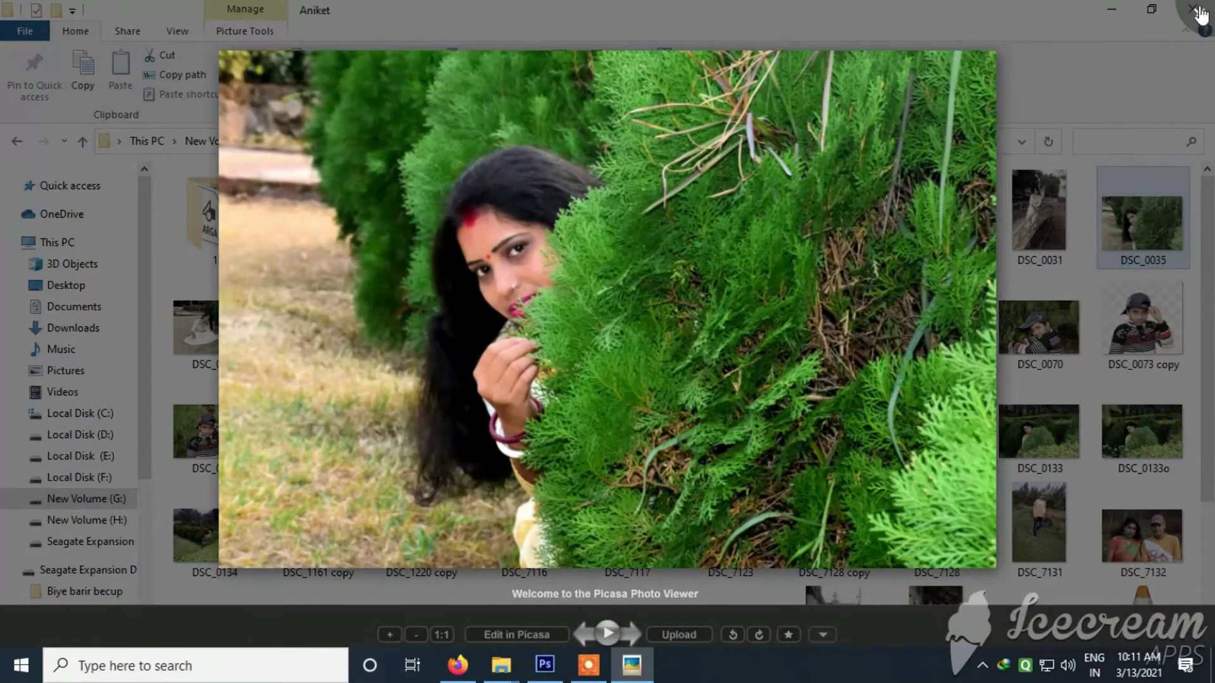
left_click(1201, 14)
left_click_drag(1132, 228, 518, 412)
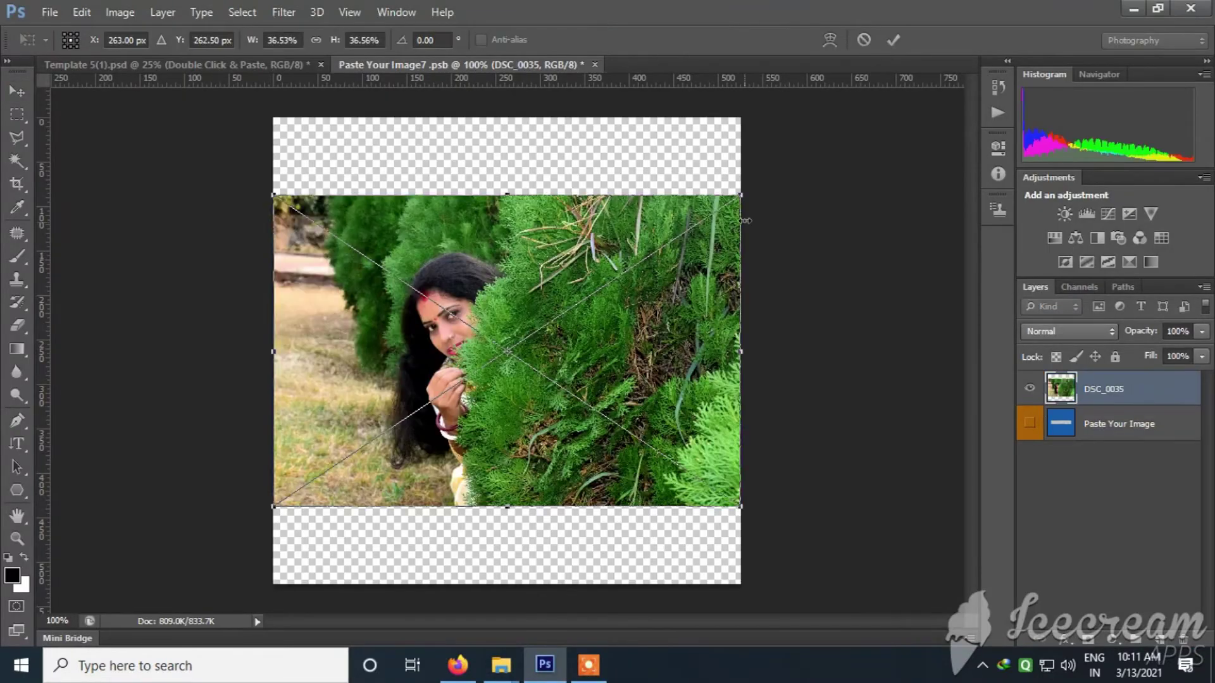
Step: Enlarge the placed DSC_0035 photo to about 58% to cover the canvas and close the document with its changes saved
left_click_drag(741, 196, 868, 108)
double_click(530, 320)
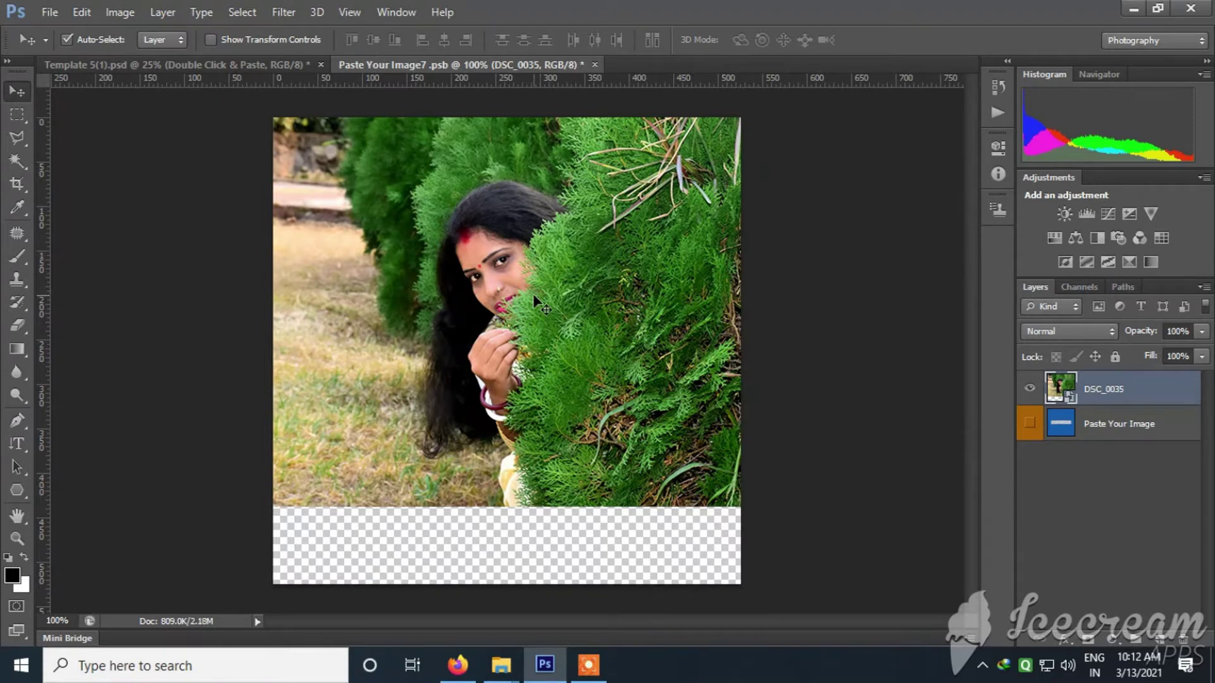
key("ctrl+t")
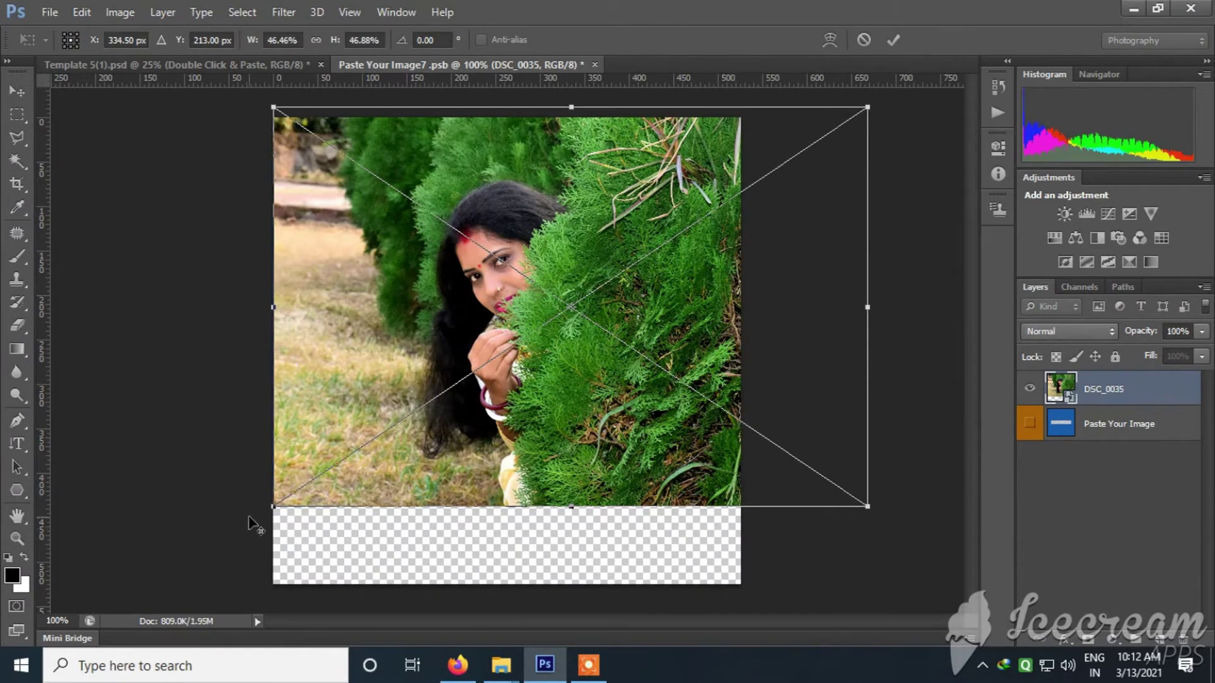
left_click_drag(539, 365, 539, 394)
left_click_drag(261, 557, 197, 597)
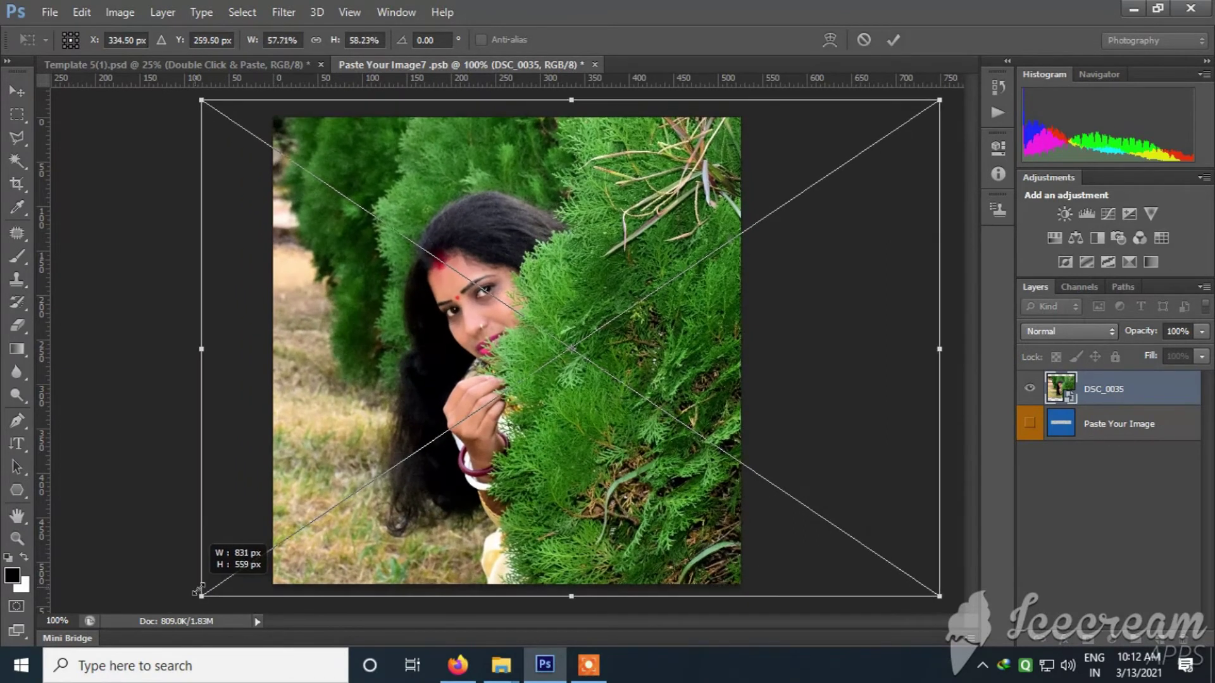
key("Return")
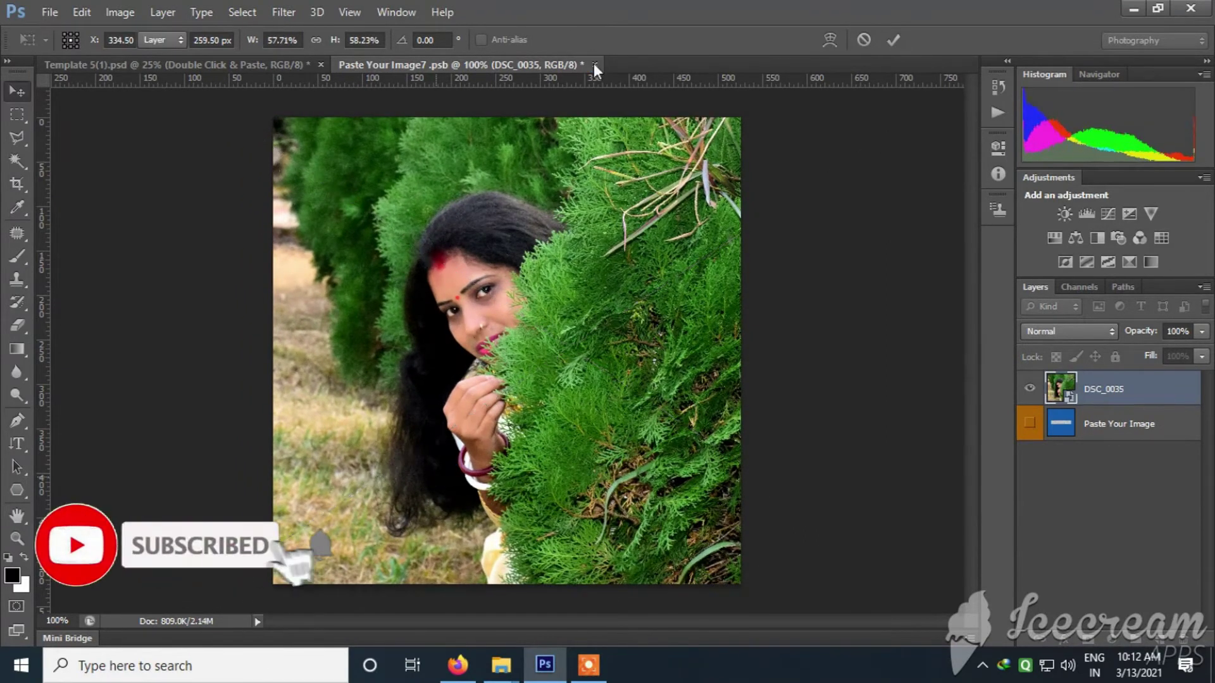
left_click(594, 64)
left_click(492, 239)
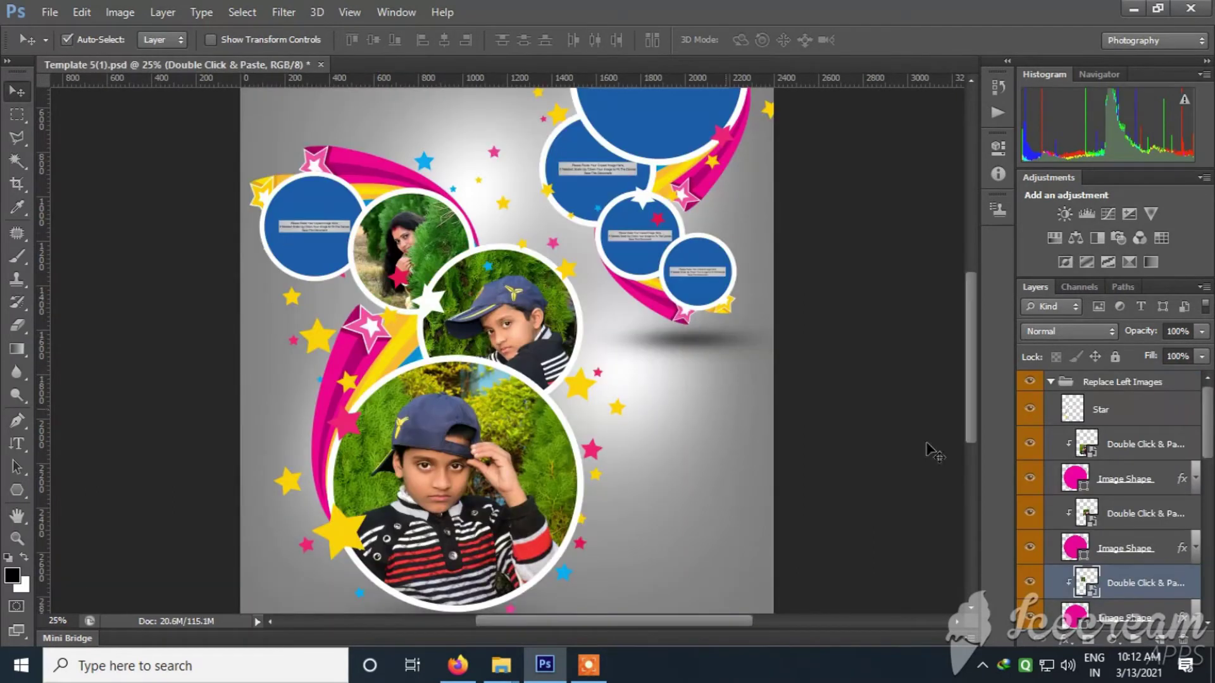
Step: Open the contents of the fourth smart object in the Replace Left Images group
scroll(1210, 456, "down", 5)
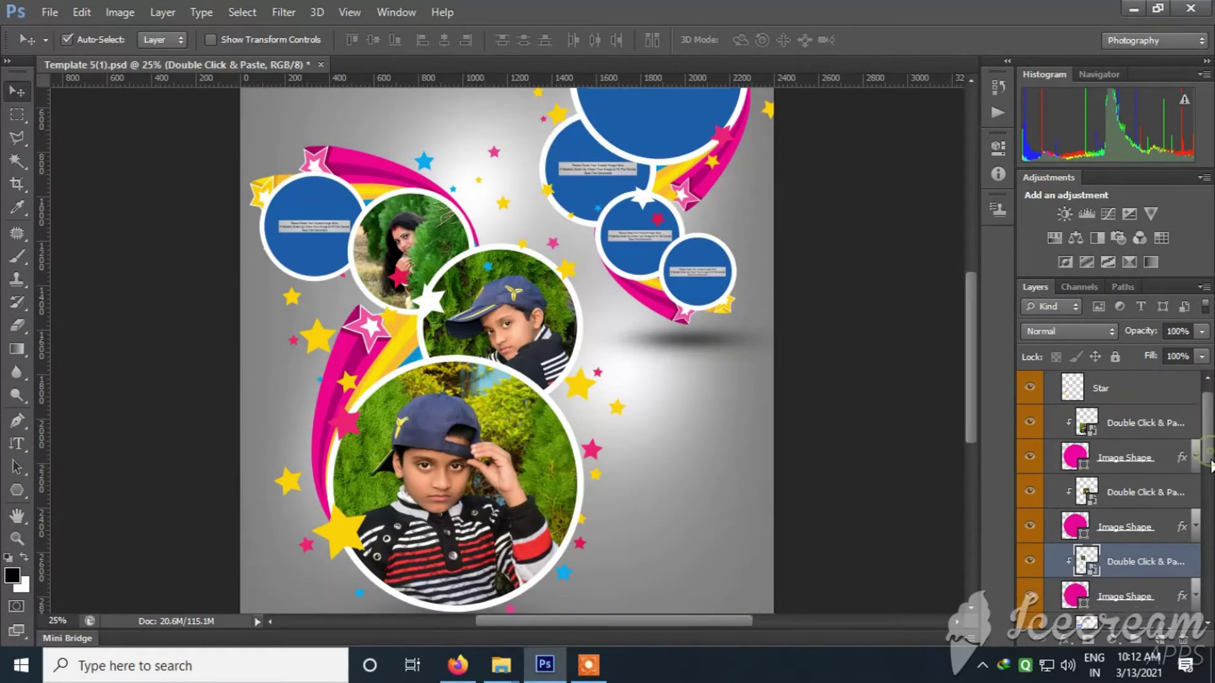
double_click(1078, 525)
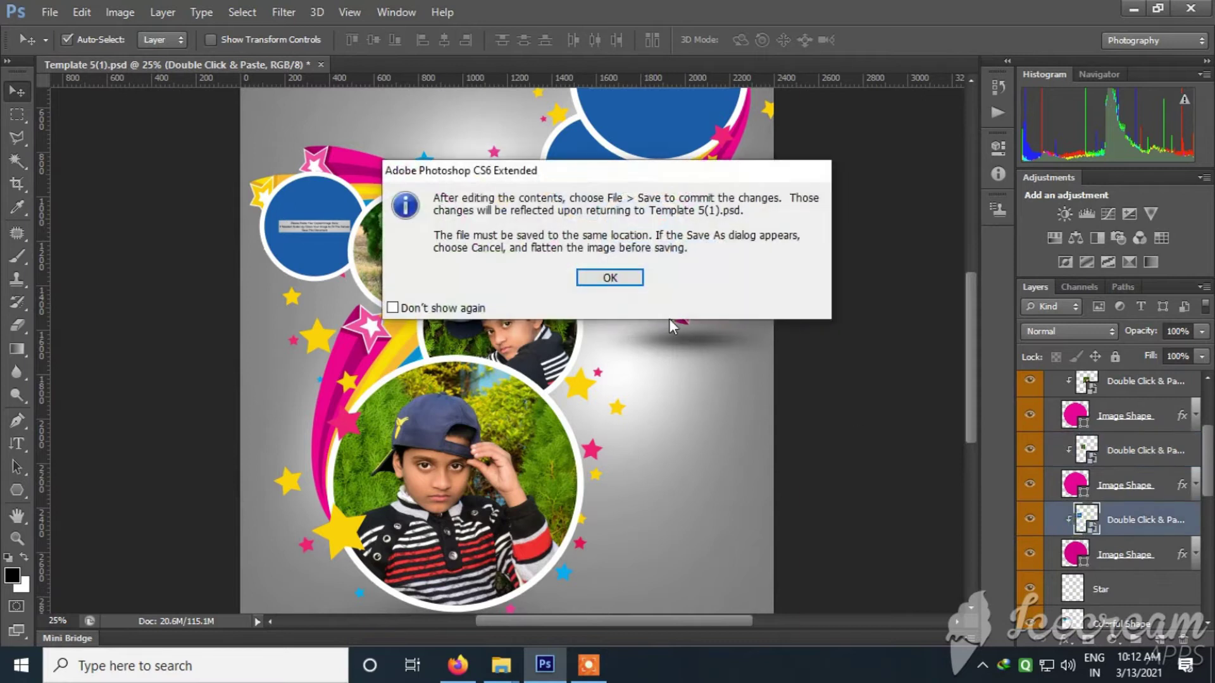
left_click(601, 278)
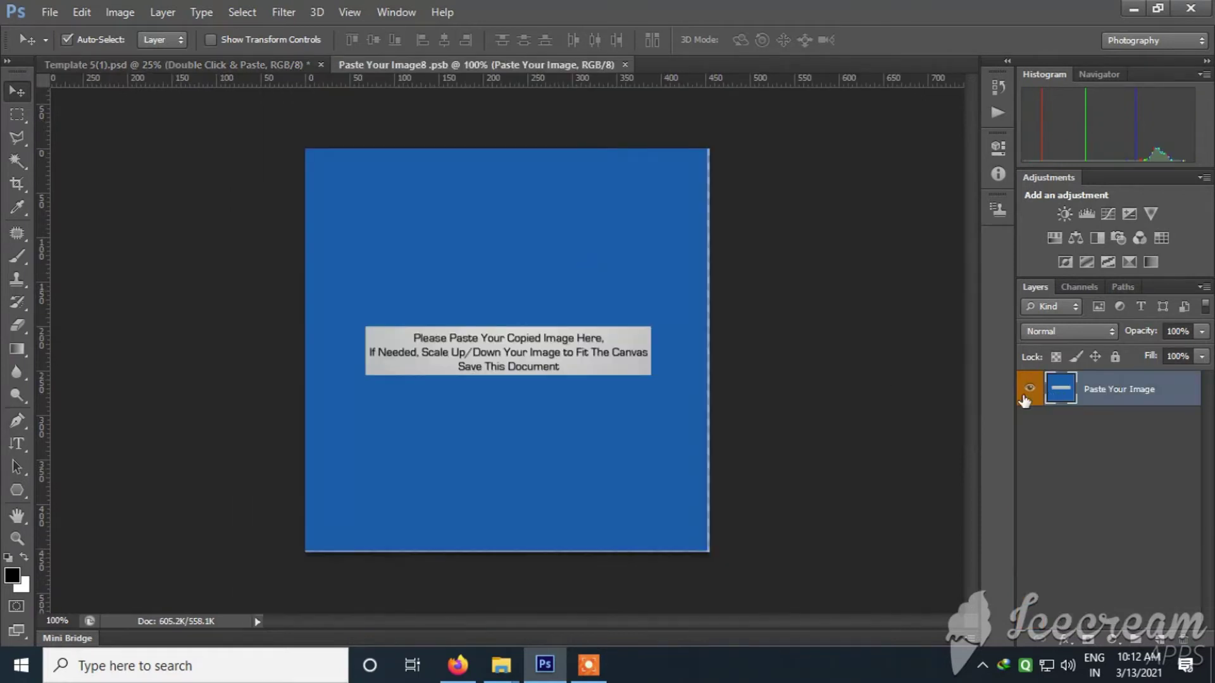
Step: Hide the placeholder layer in Paste Your Image8 and place the photo DSC_0113 from File Explorer
left_click(1028, 391)
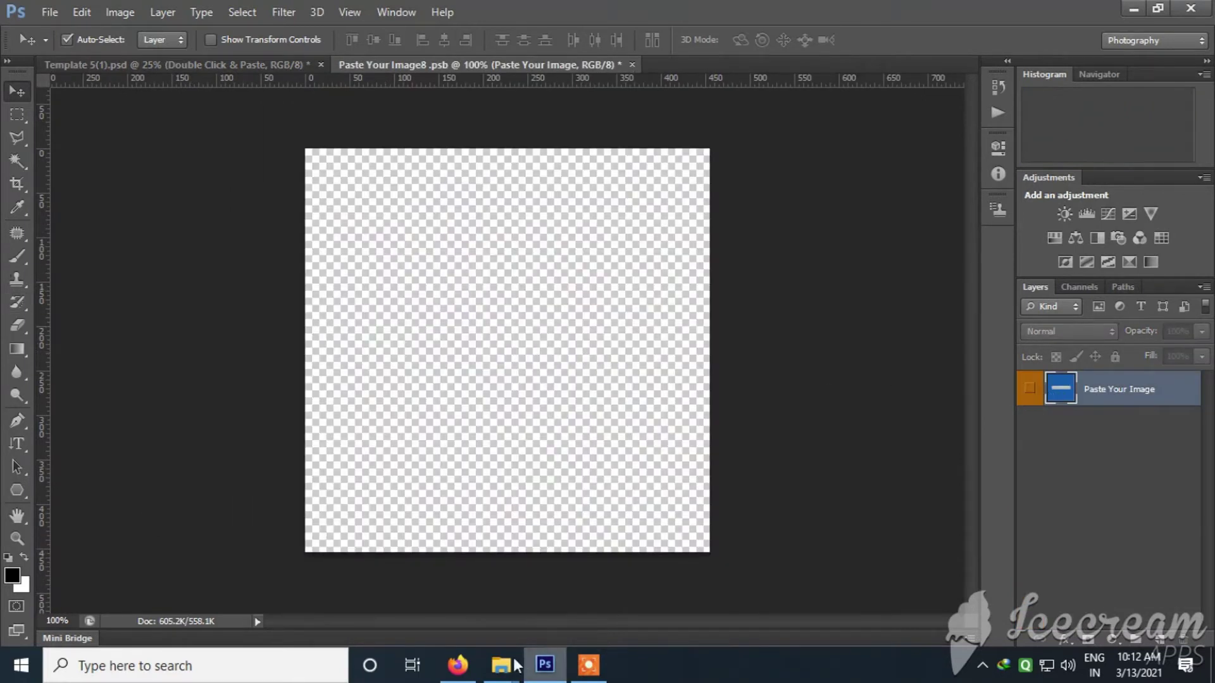
mouse_move(501, 664)
left_click(621, 600)
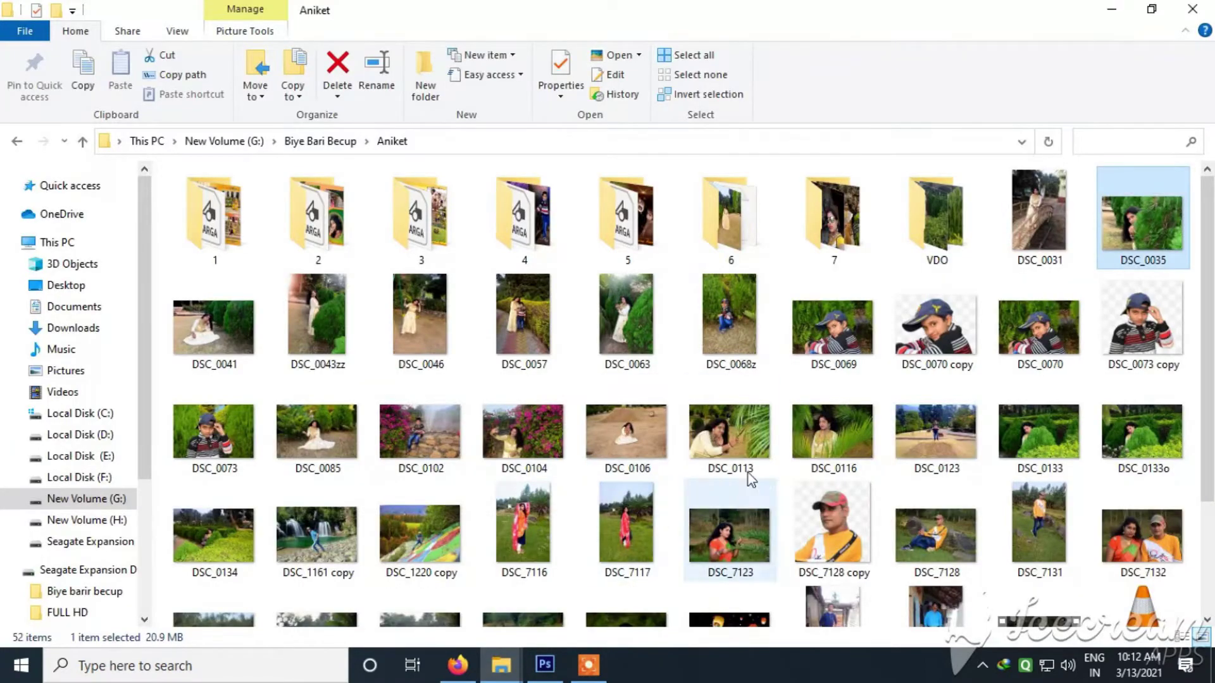
left_click_drag(727, 441, 523, 426)
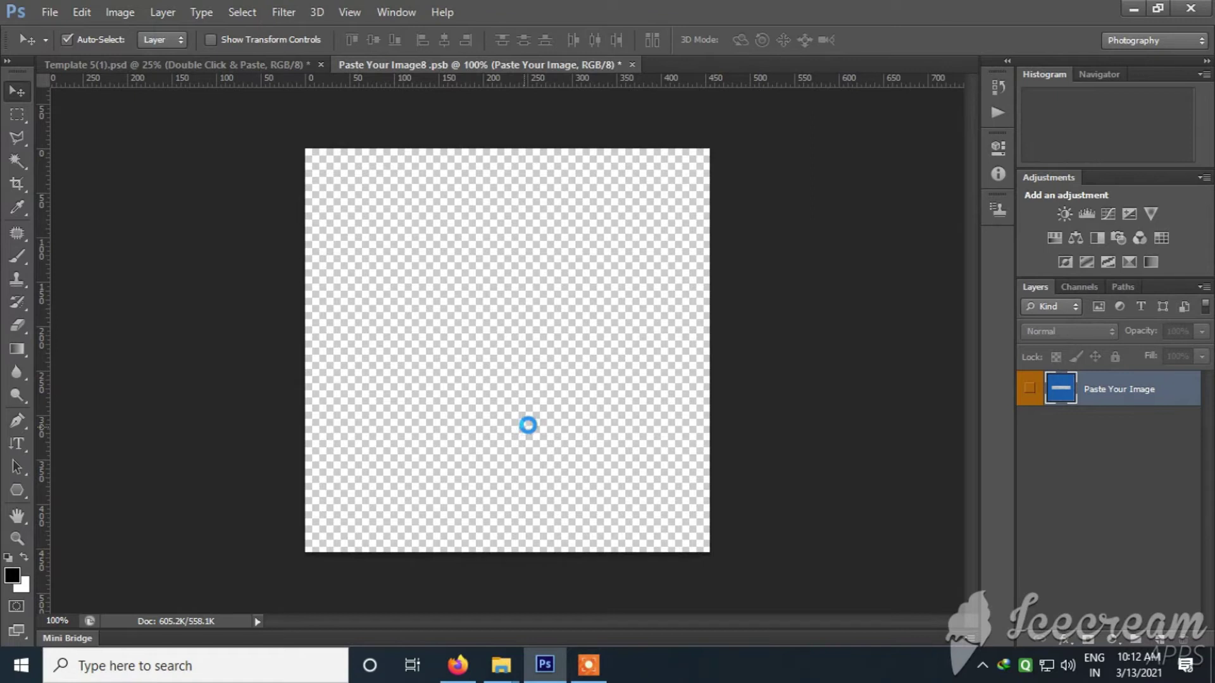
Step: Enlarge the DSC_0113 photo to about 53%, shift it rightward over the canvas, and close the document with its changes saved
left_click_drag(724, 210, 846, 125)
left_click_drag(590, 329, 638, 330)
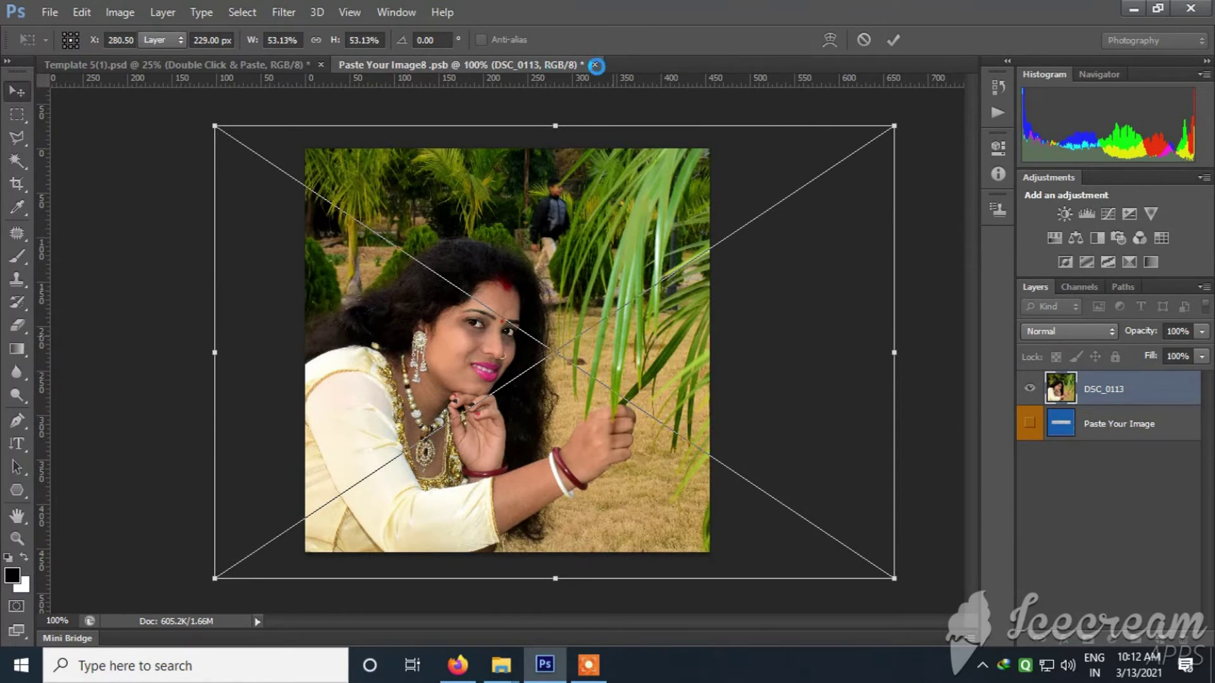
left_click(594, 65)
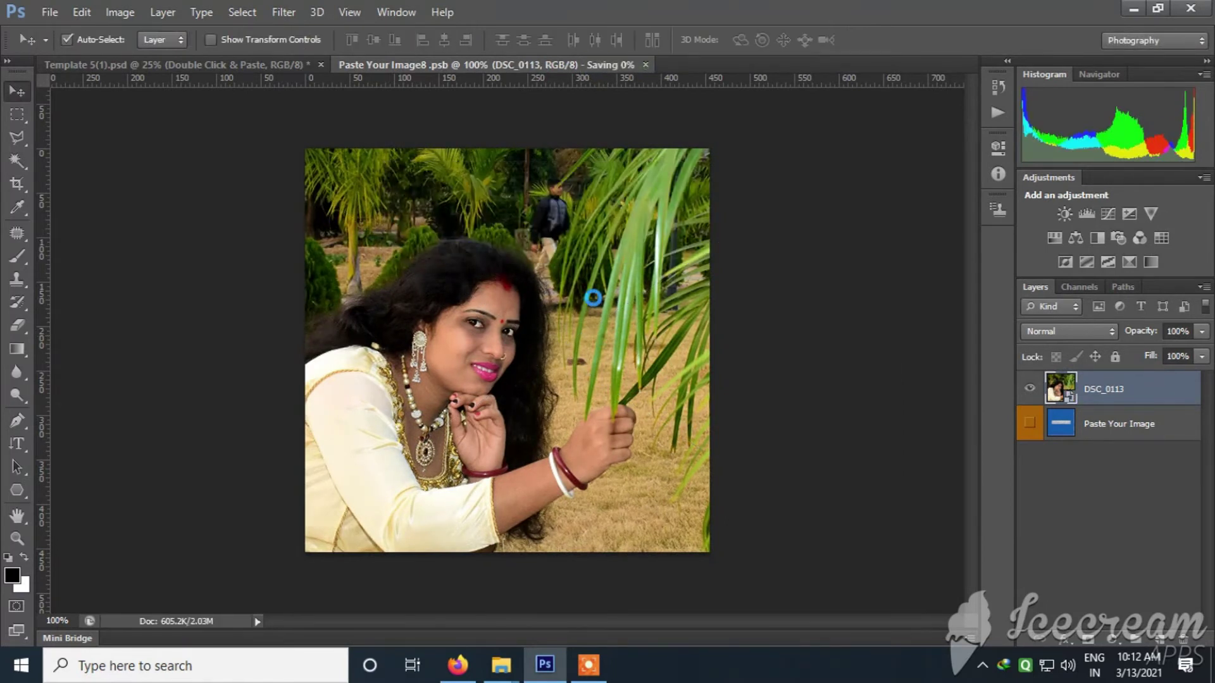
key("ctrl+w")
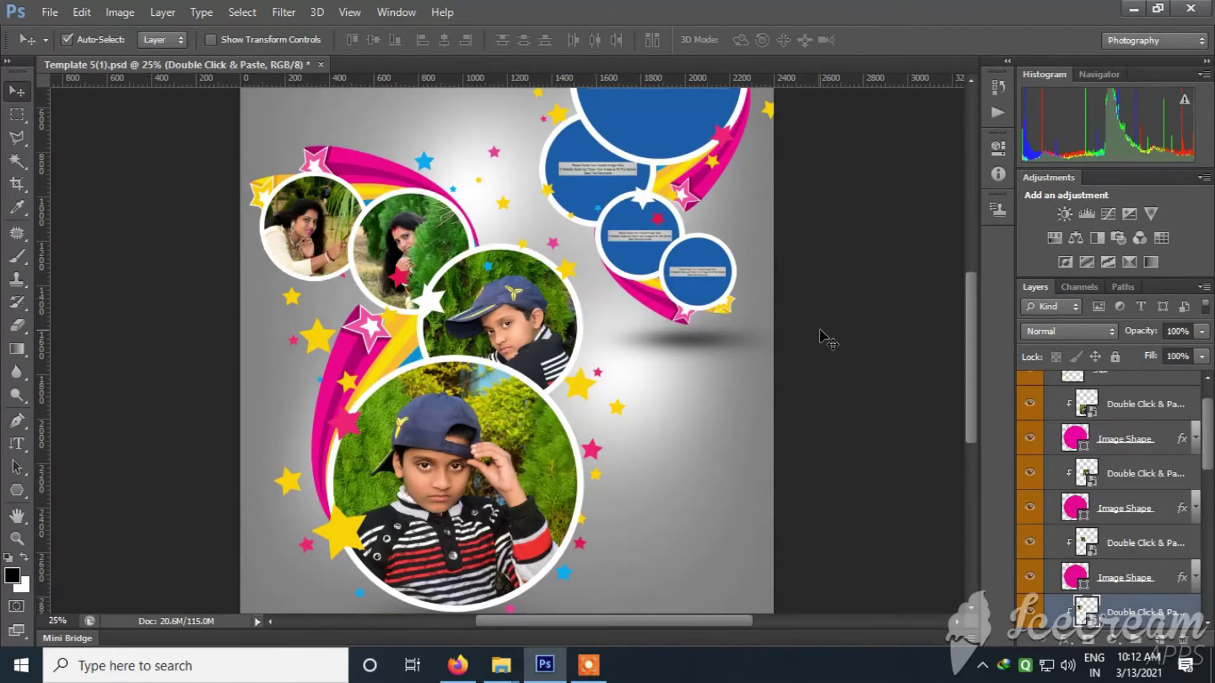
Step: Collapse the Replace Left Images group in the template's layer list
left_click_drag(969, 390, 980, 336)
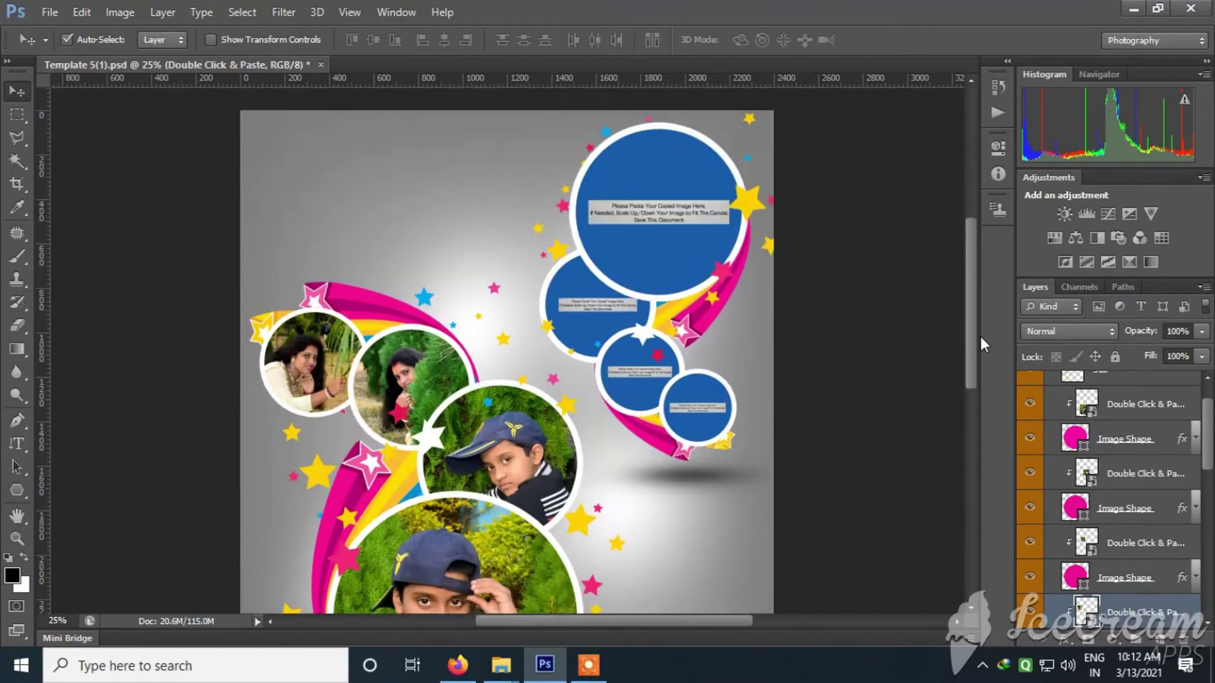
left_click(647, 206)
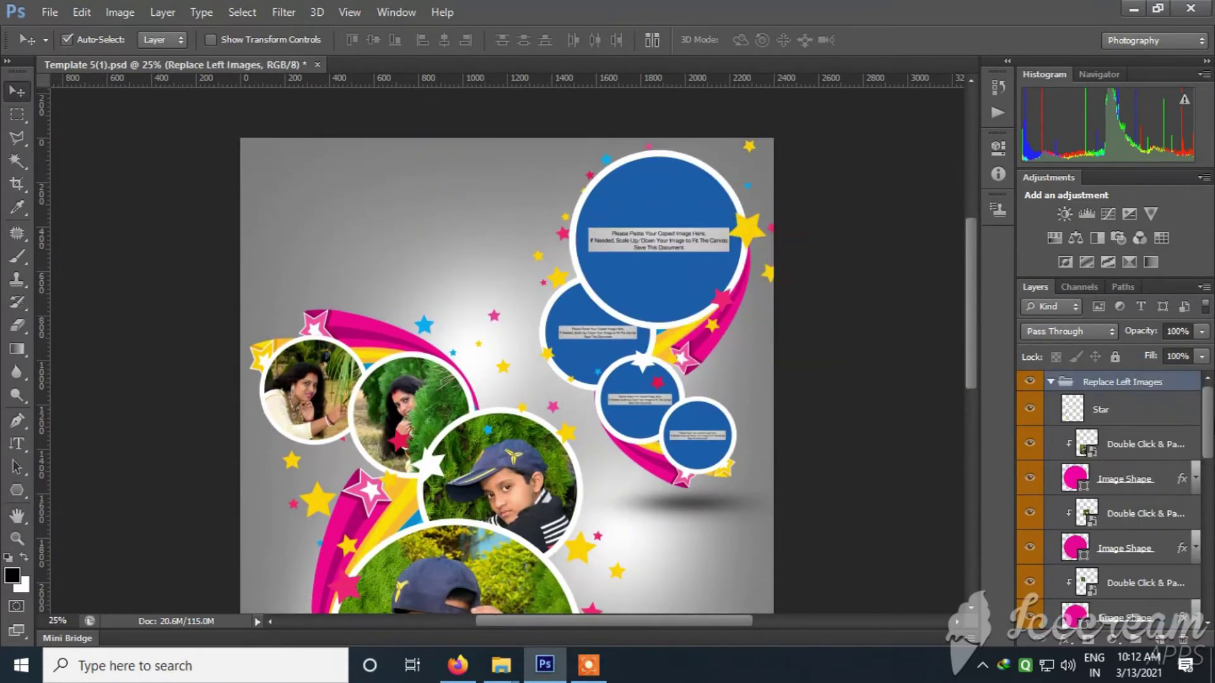
left_click_drag(1210, 433, 1210, 404)
left_click(1050, 383)
right_click(637, 276)
left_click(651, 282)
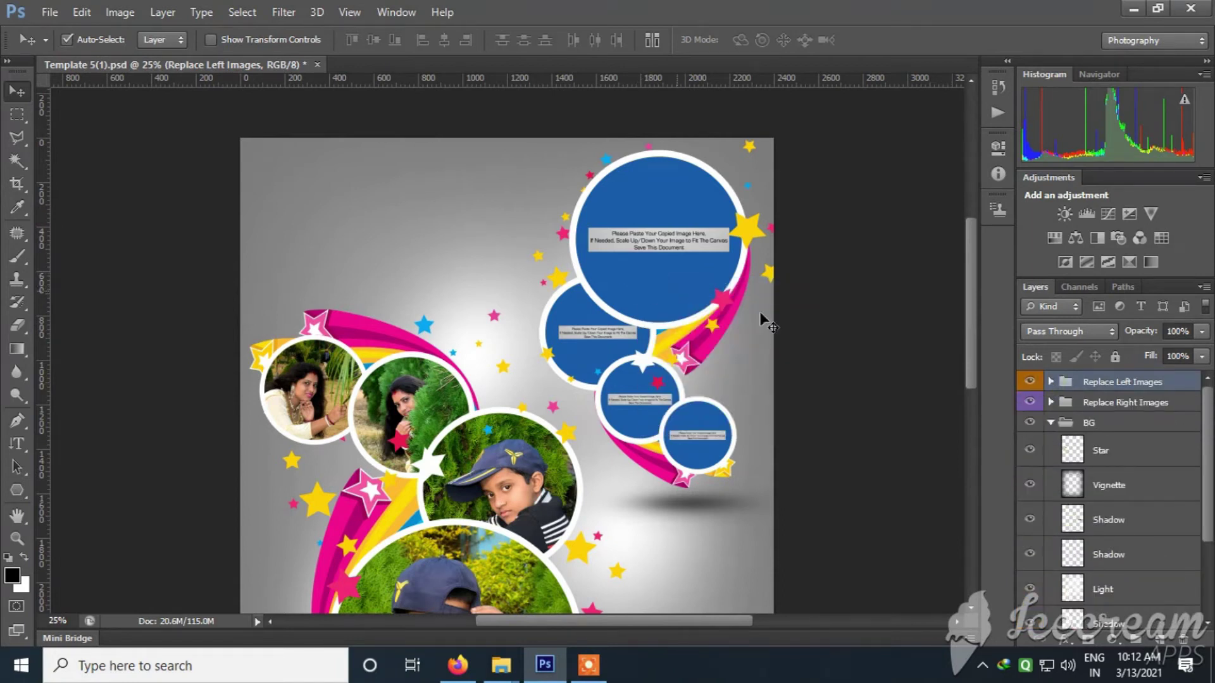
Step: Expand the Replace Right Images group and open the contents of its first smart object, for the largest blue circle
left_click(1049, 403)
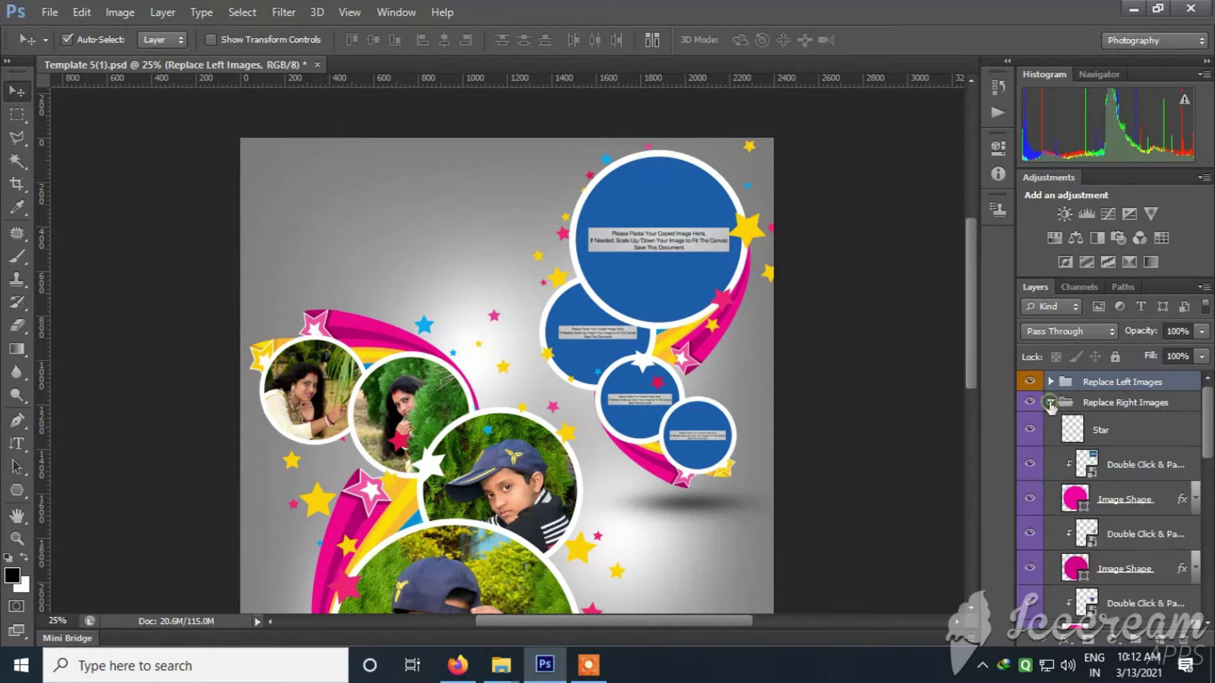
double_click(1087, 465)
left_click(632, 278)
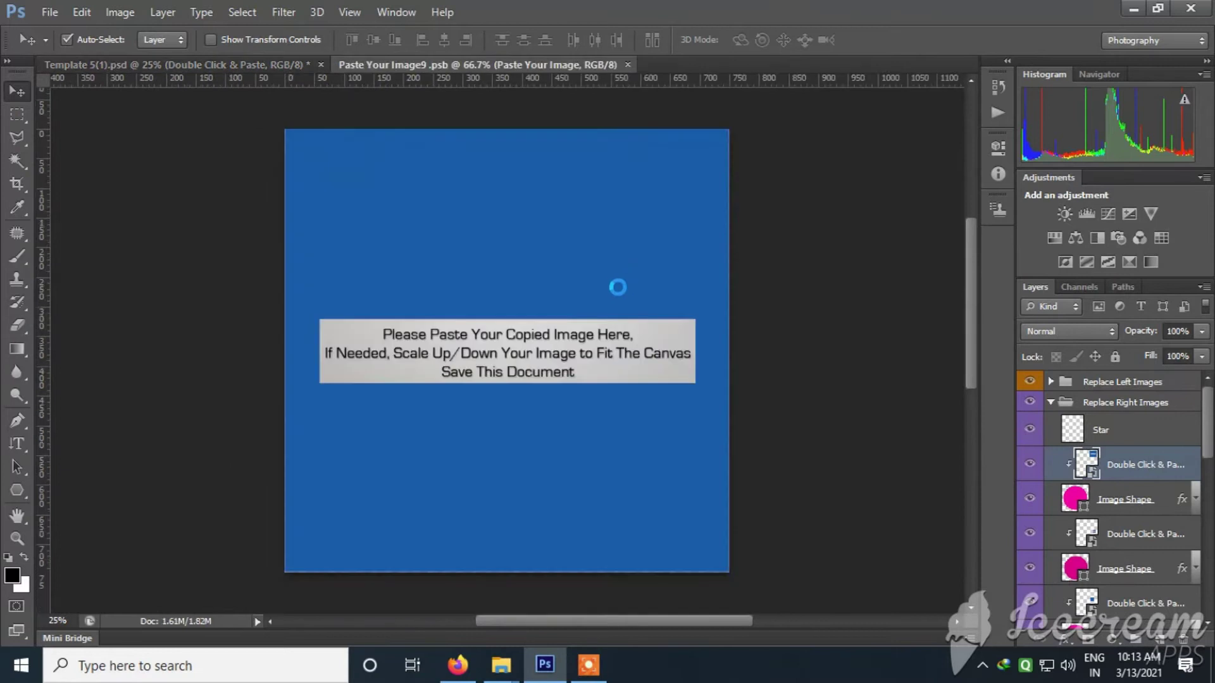
Step: Hide the placeholder layer in Paste Your Image9 and place the photo DSC_7123 from File Explorer
left_click(1029, 388)
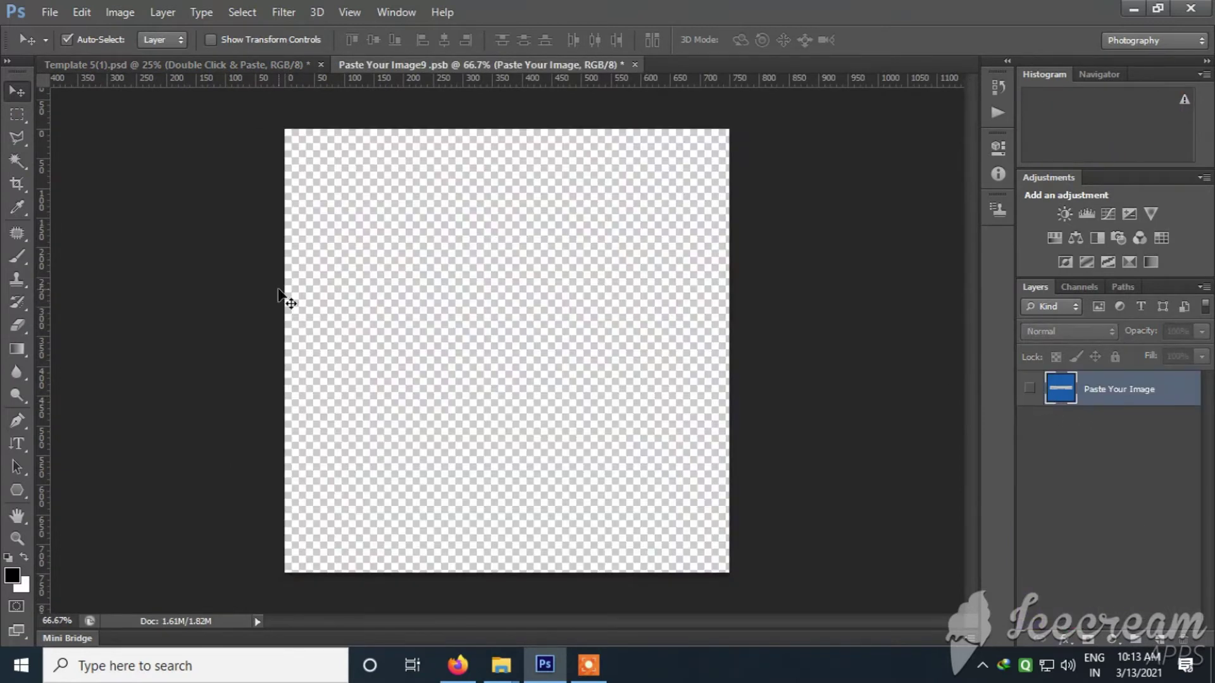
mouse_move(501, 664)
left_click(609, 573)
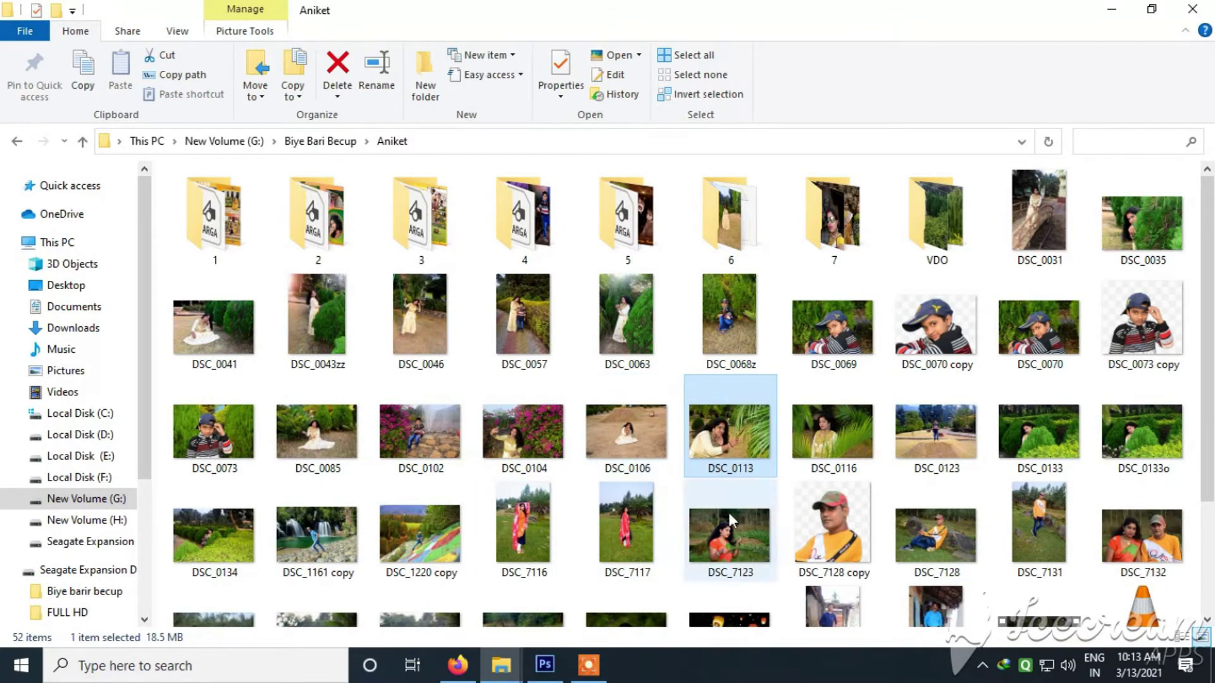
left_click_drag(725, 538, 536, 460)
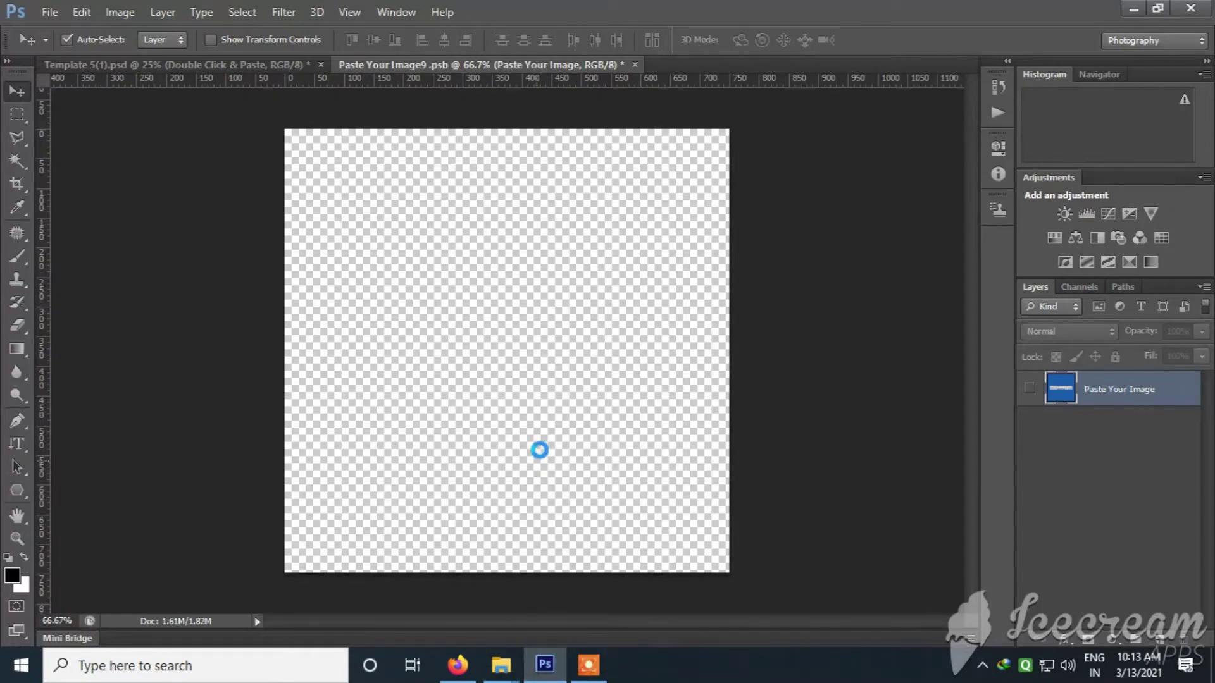
Step: Enlarge the placed DSC_7123 photo to about 80% to fill the canvas and close the document with its changes saved
left_click_drag(728, 201, 843, 112)
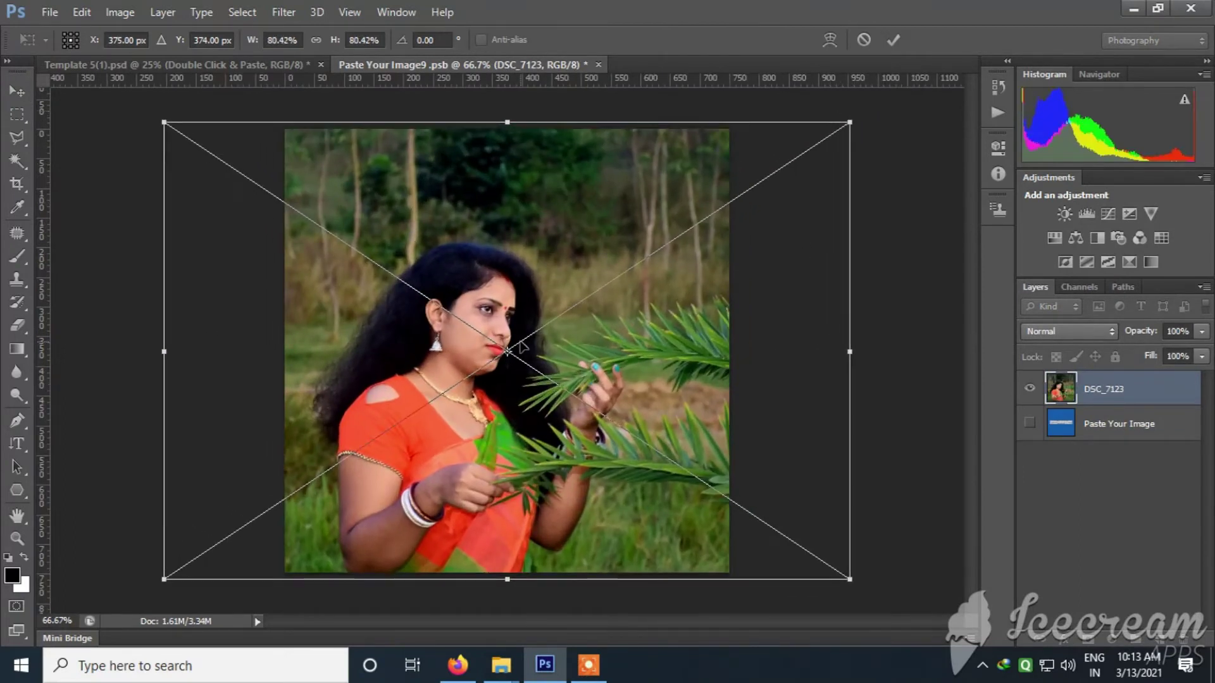
left_click(598, 64)
left_click(482, 241)
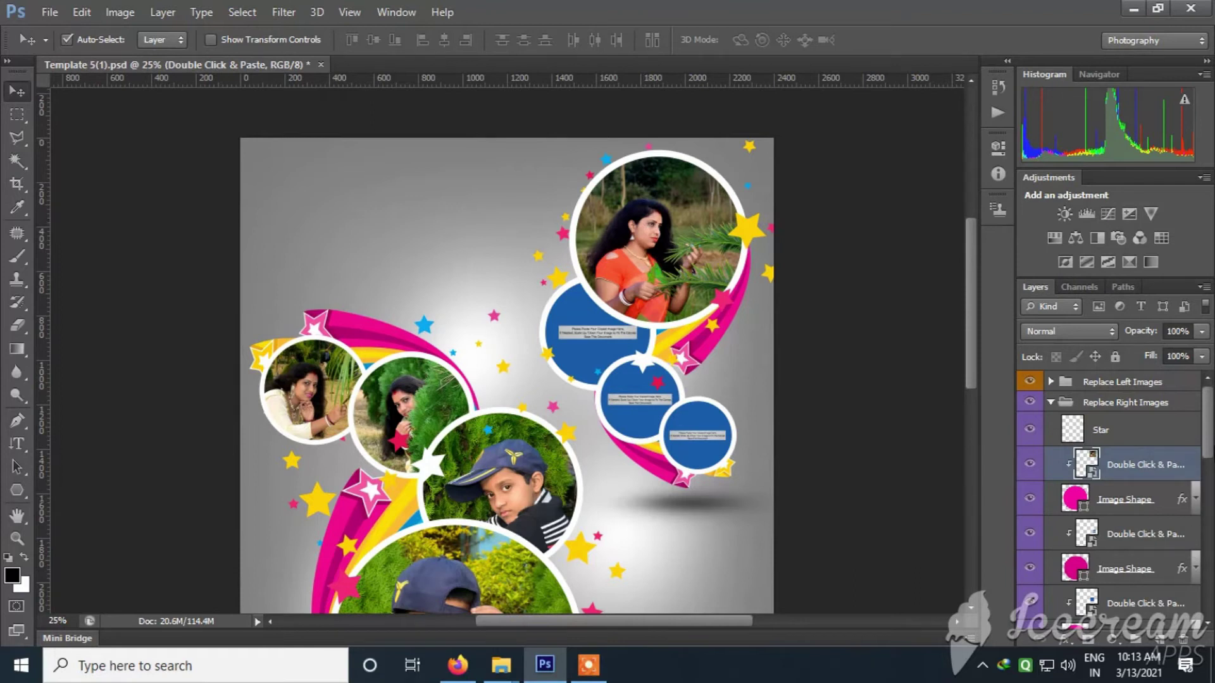
Step: Open the contents of the second smart object in the Replace Right Images group
scroll(1150, 493, "down", 3)
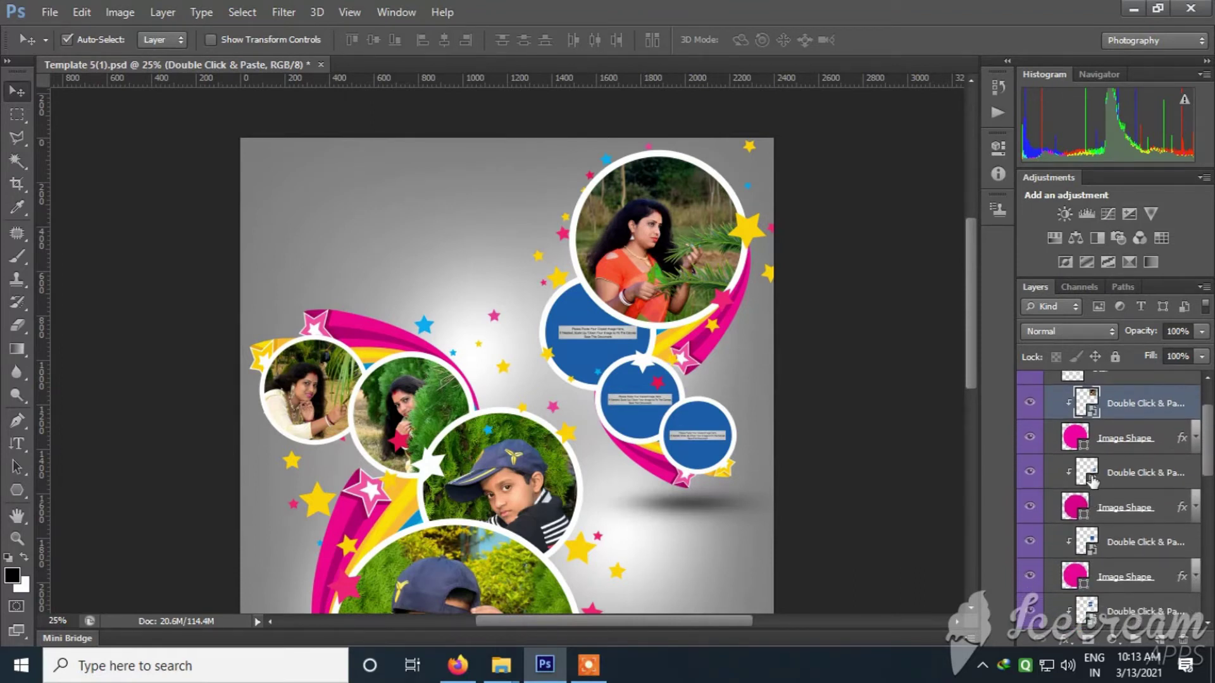
double_click(1086, 473)
left_click(608, 278)
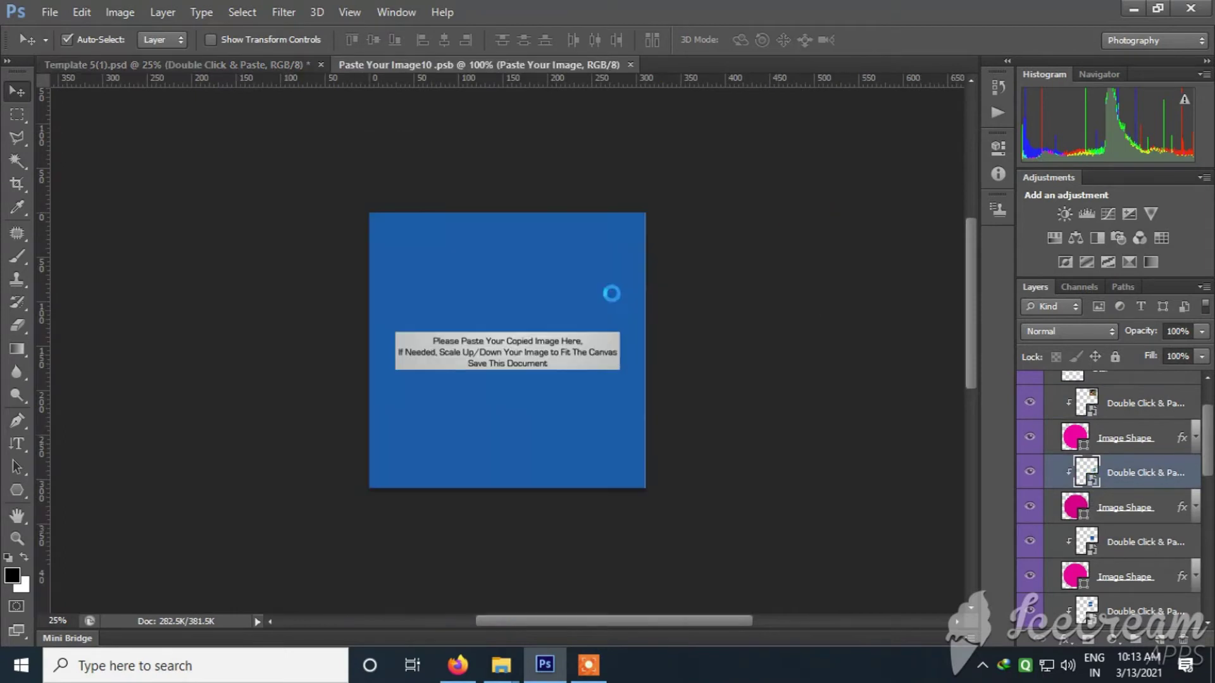
Step: Hide the placeholder layer in Paste Your Image10 and place the photo DSC_0116 from File Explorer
left_click(1029, 388)
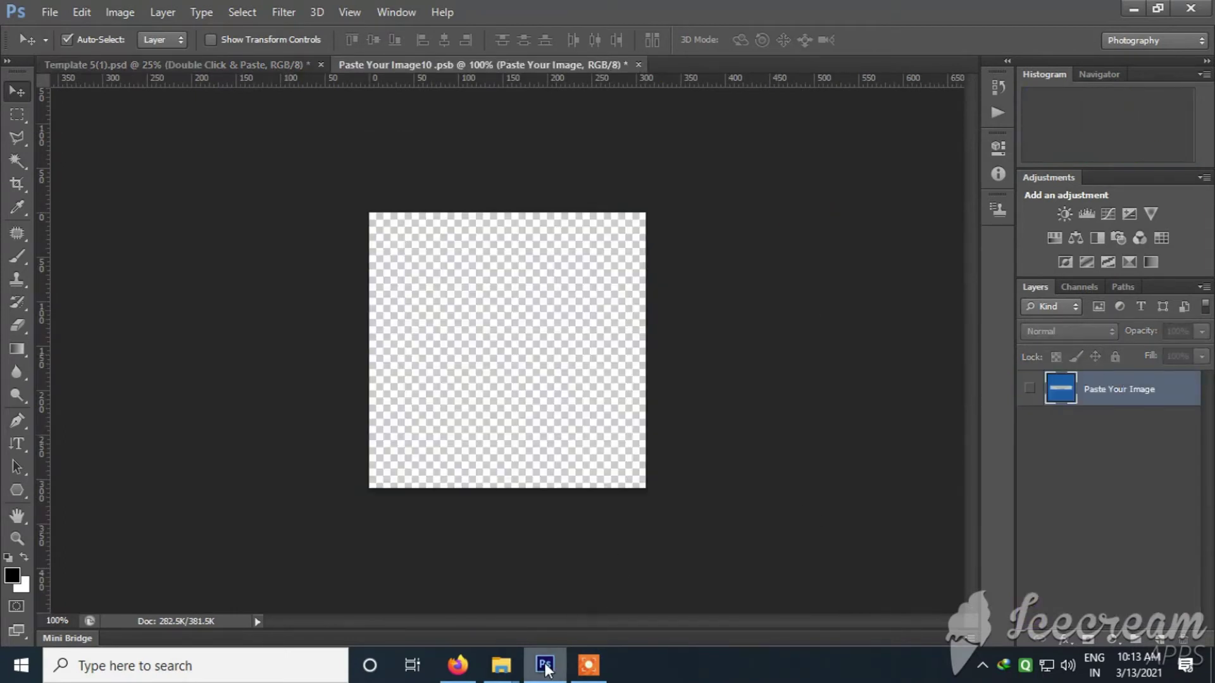
mouse_move(501, 666)
left_click(596, 580)
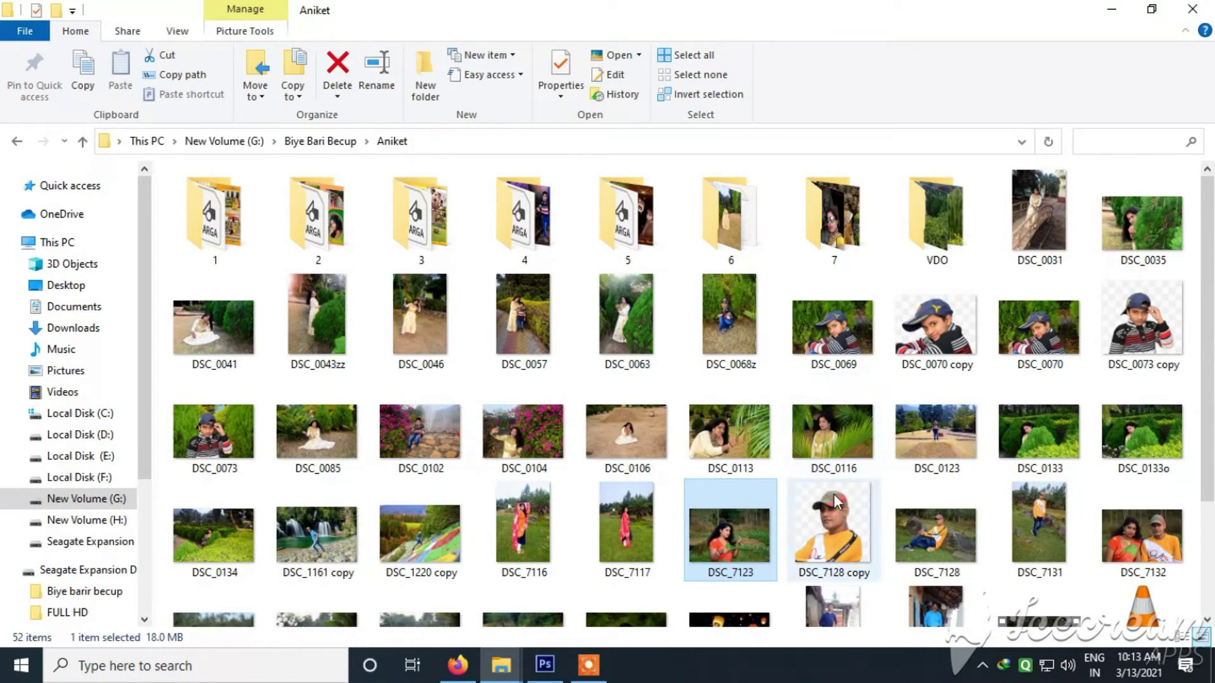
left_click_drag(838, 440, 521, 467)
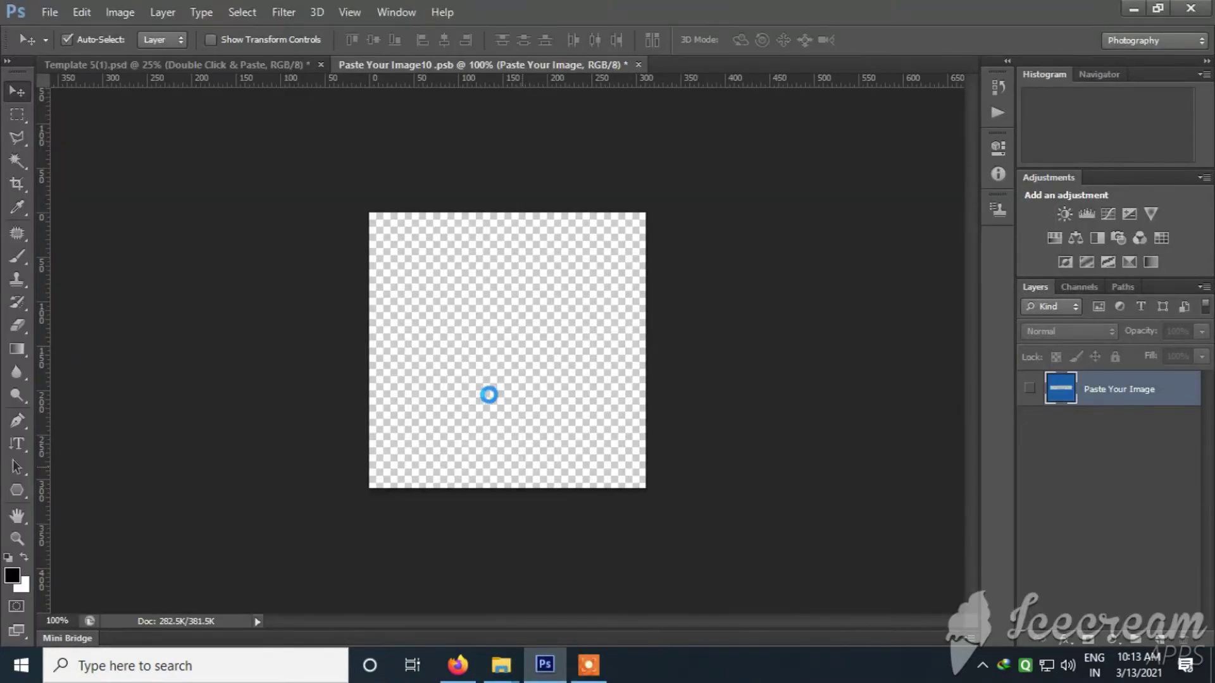
Step: Enlarge and reposition the placed DSC_0116 photo to fill the canvas, and close the document with its changes saved
left_click_drag(647, 260, 752, 188)
left_click_drag(513, 374, 529, 366)
left_click(600, 64)
left_click(484, 243)
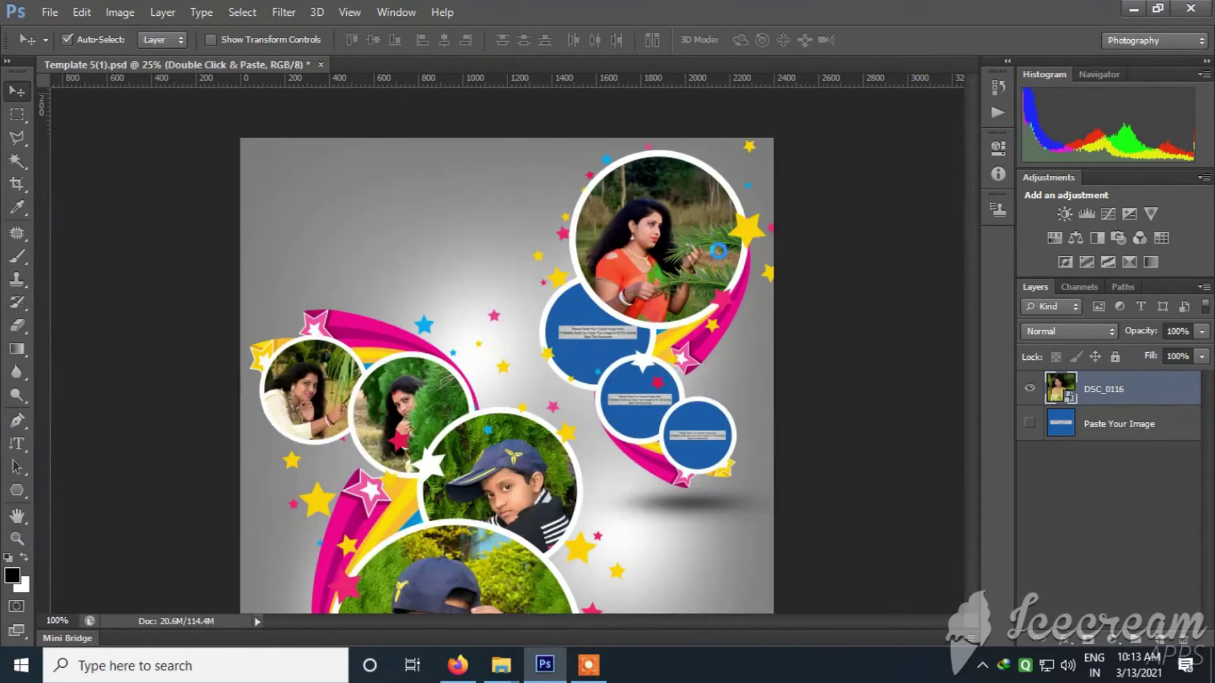
Step: Open the contents of the third smart object in the Replace Right Images group
right_click(631, 388)
left_click(664, 398)
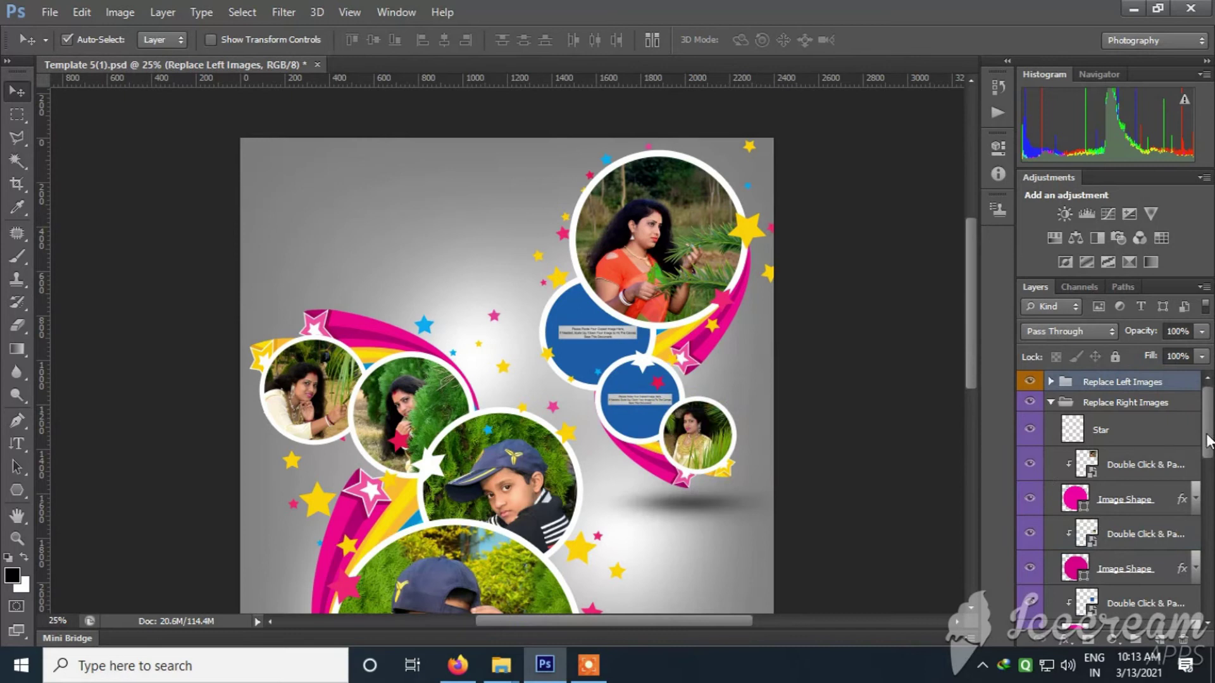
left_click(1050, 382)
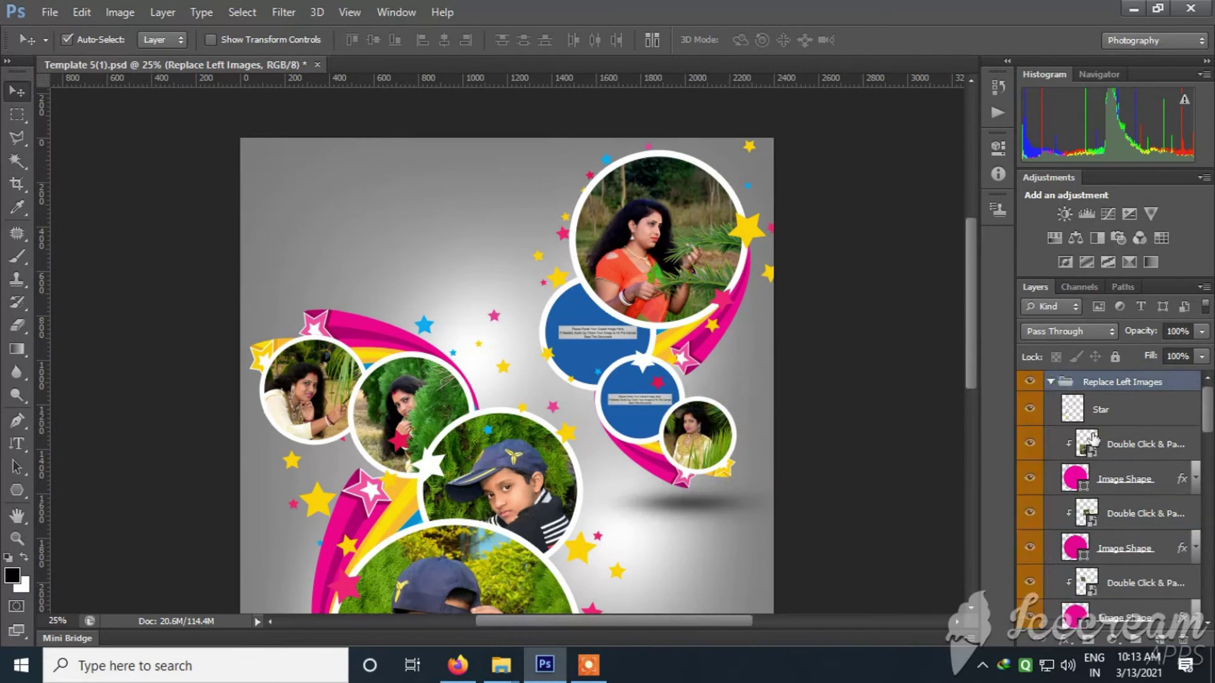
left_click_drag(1210, 431, 1207, 500)
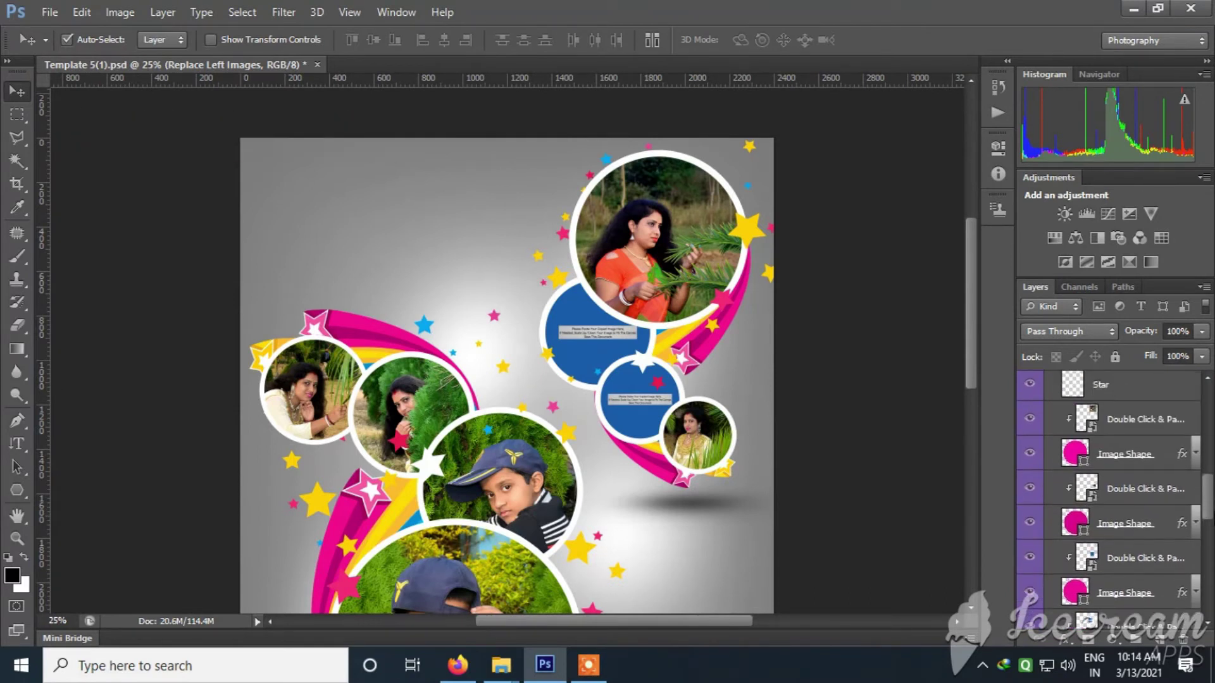
scroll(1075, 537, "down", 2)
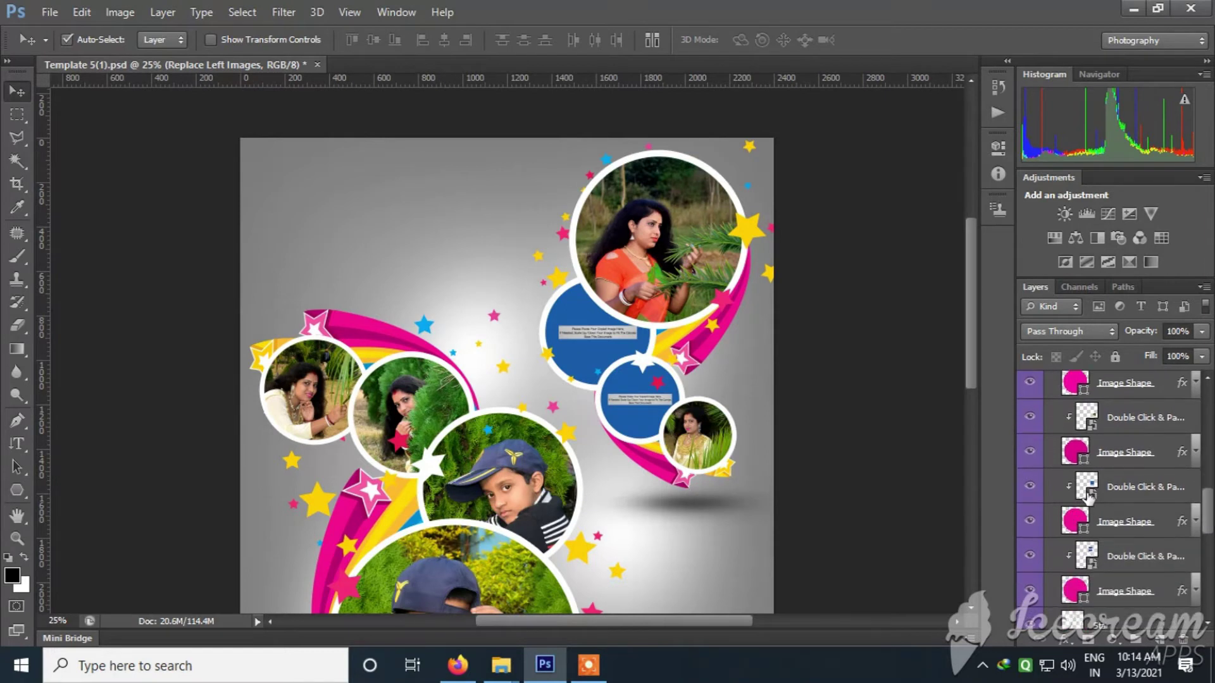
double_click(1088, 496)
left_click(618, 277)
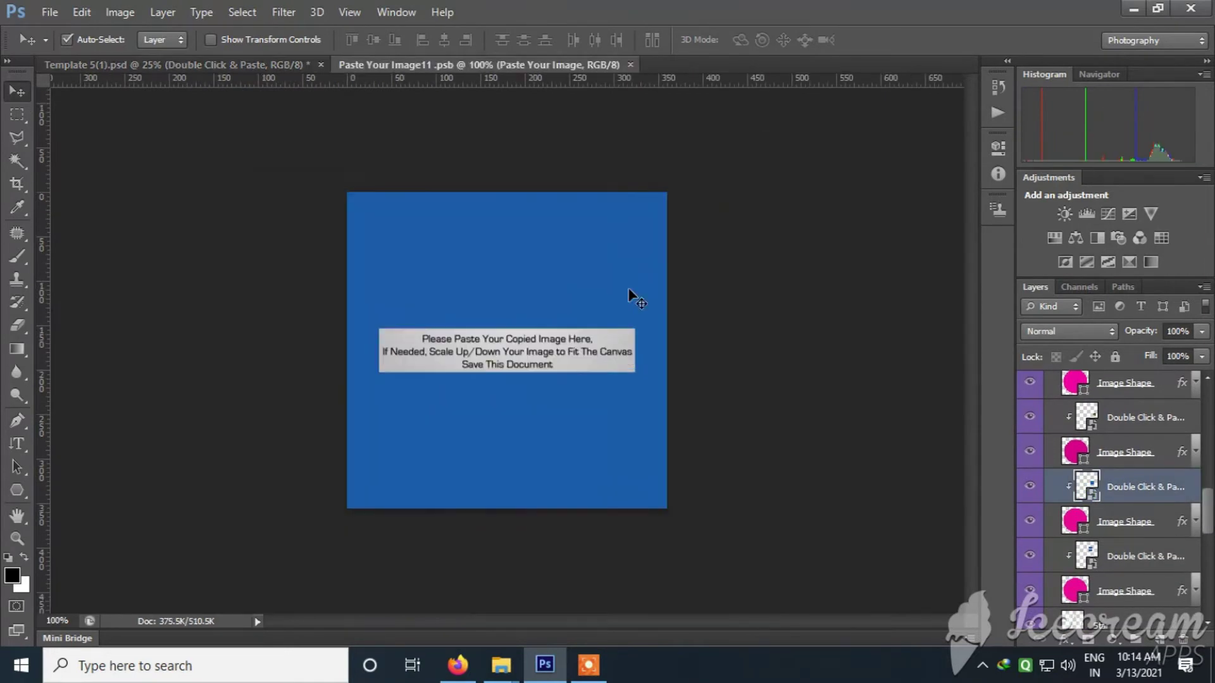
Step: Hide the placeholder layer in Paste Your Image11 and place the photo DSC_0133 from File Explorer
left_click(1030, 388)
mouse_move(501, 664)
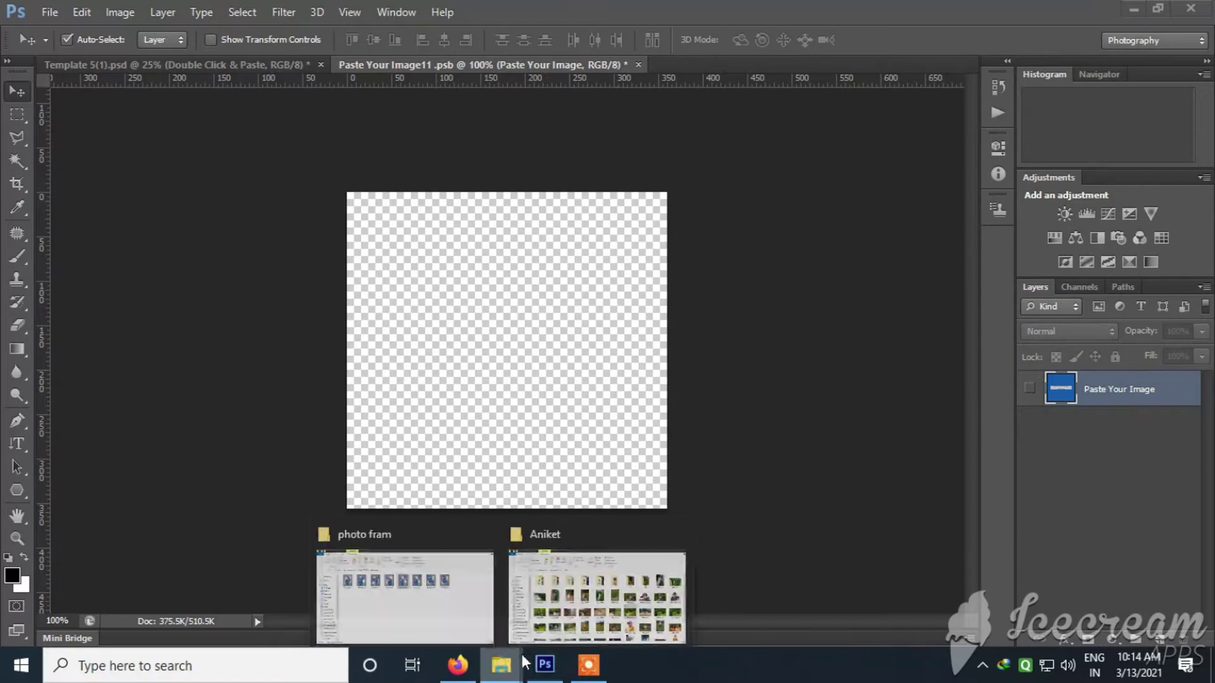
left_click(594, 601)
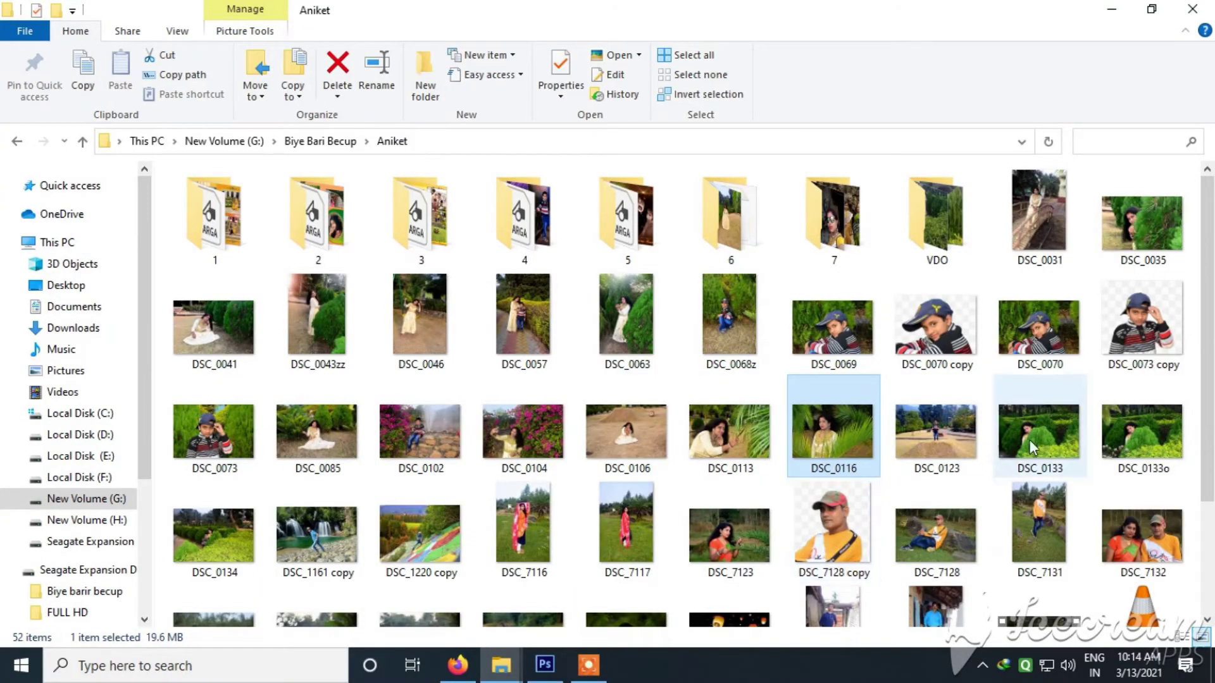
left_click_drag(1042, 447, 523, 469)
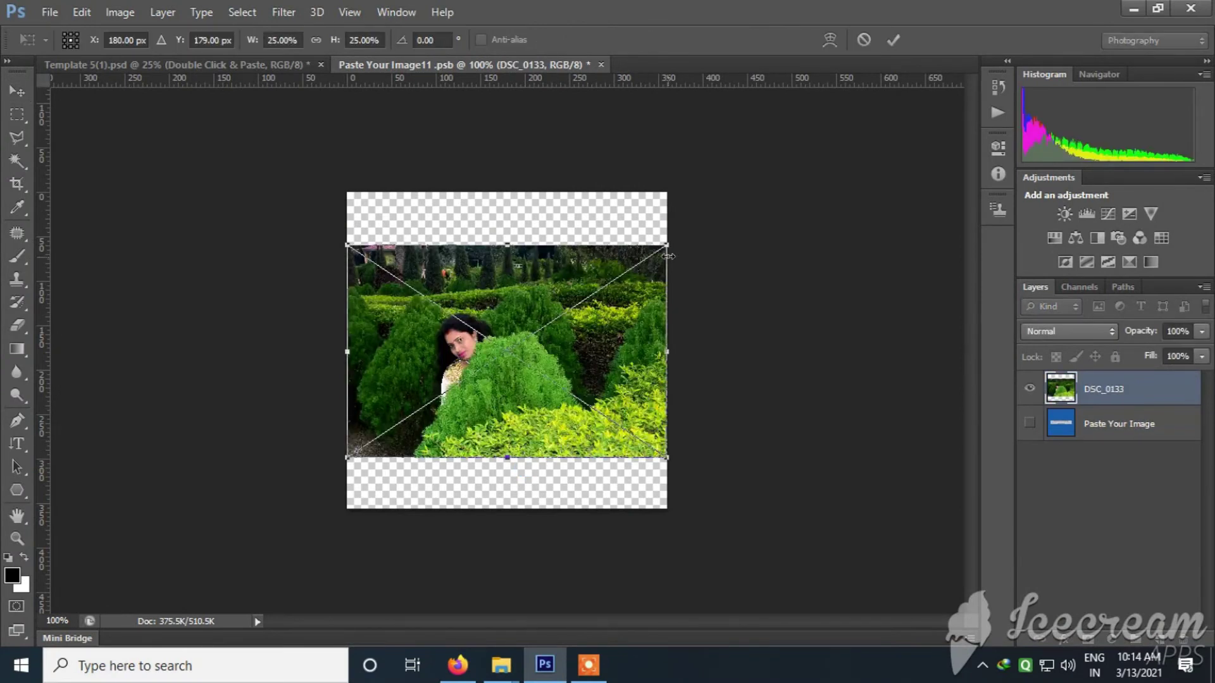
Step: Enlarge the placed DSC_0133 photo to about 49%, shift it slightly right, and close the document with its changes saved
left_click_drag(706, 220, 822, 142)
left_click_drag(511, 312, 543, 306)
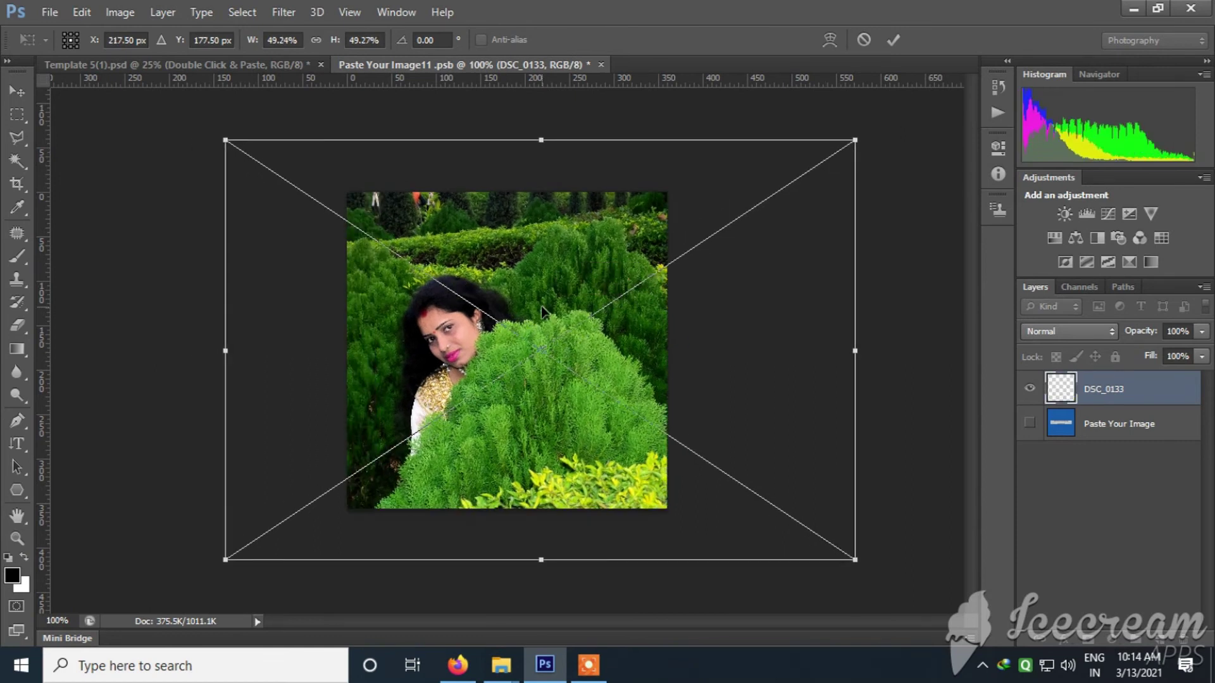
key("Return")
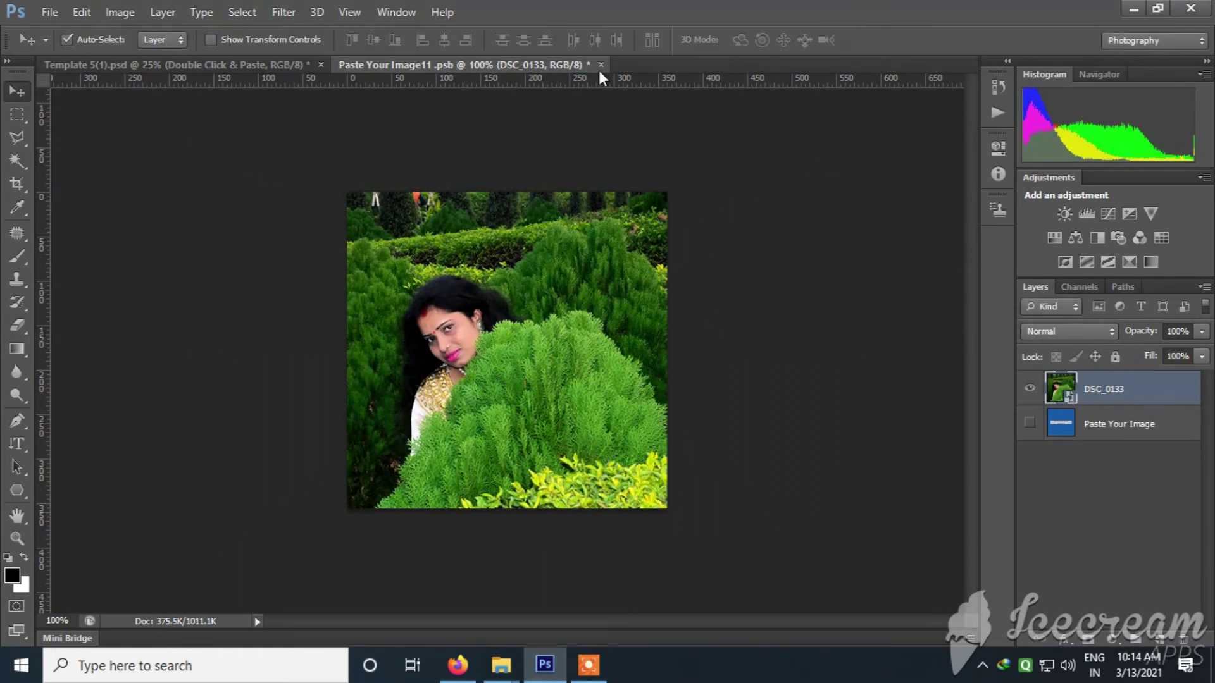
left_click(601, 65)
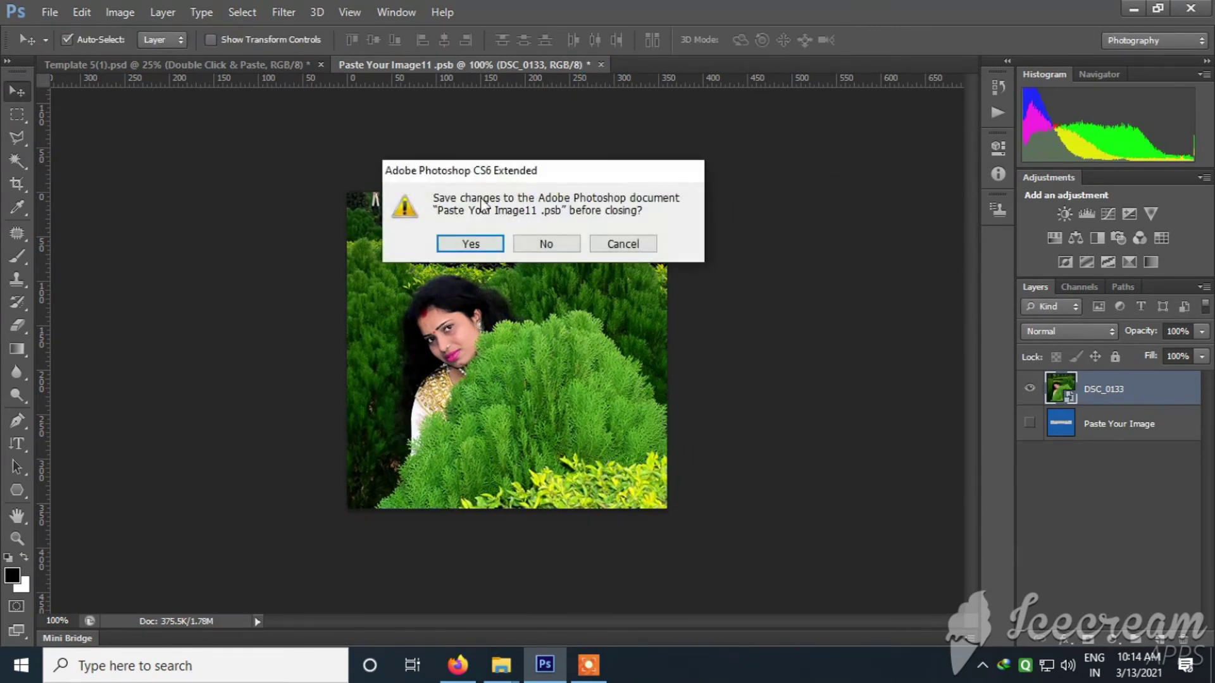
left_click(466, 242)
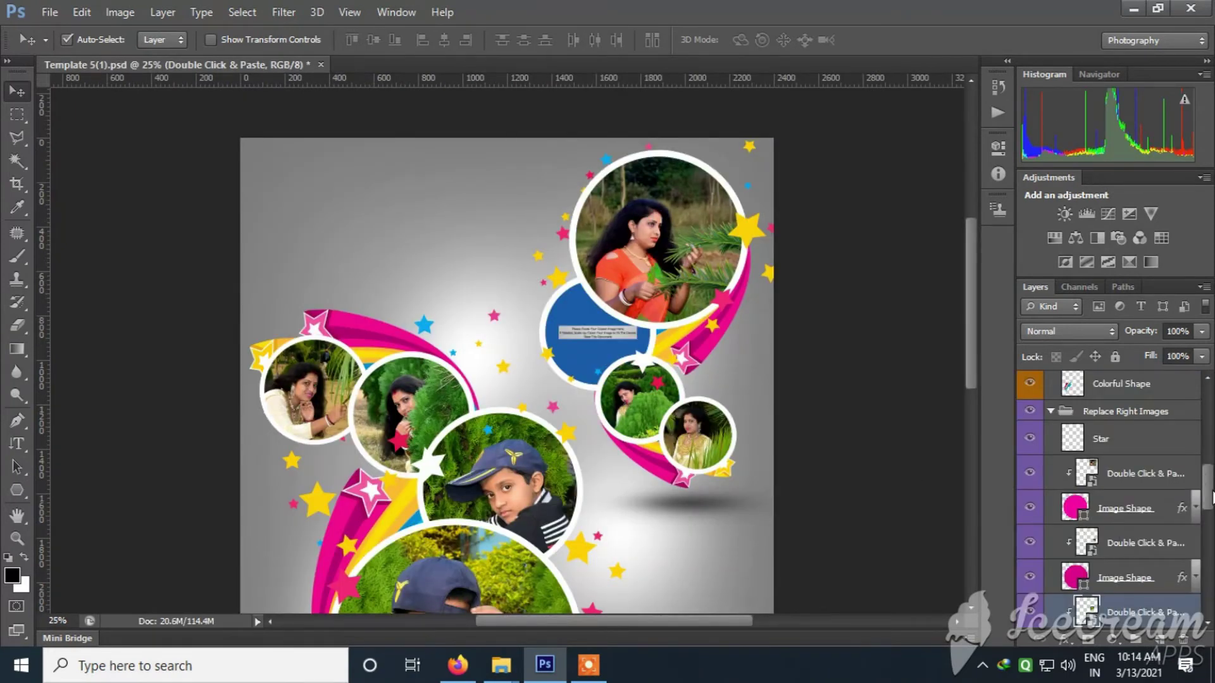
Step: Open the contents of the fourth smart object in the Replace Right Images group, for the remaining blue circle
scroll(1212, 498, "down", 3)
scroll(1107, 506, "down", 1)
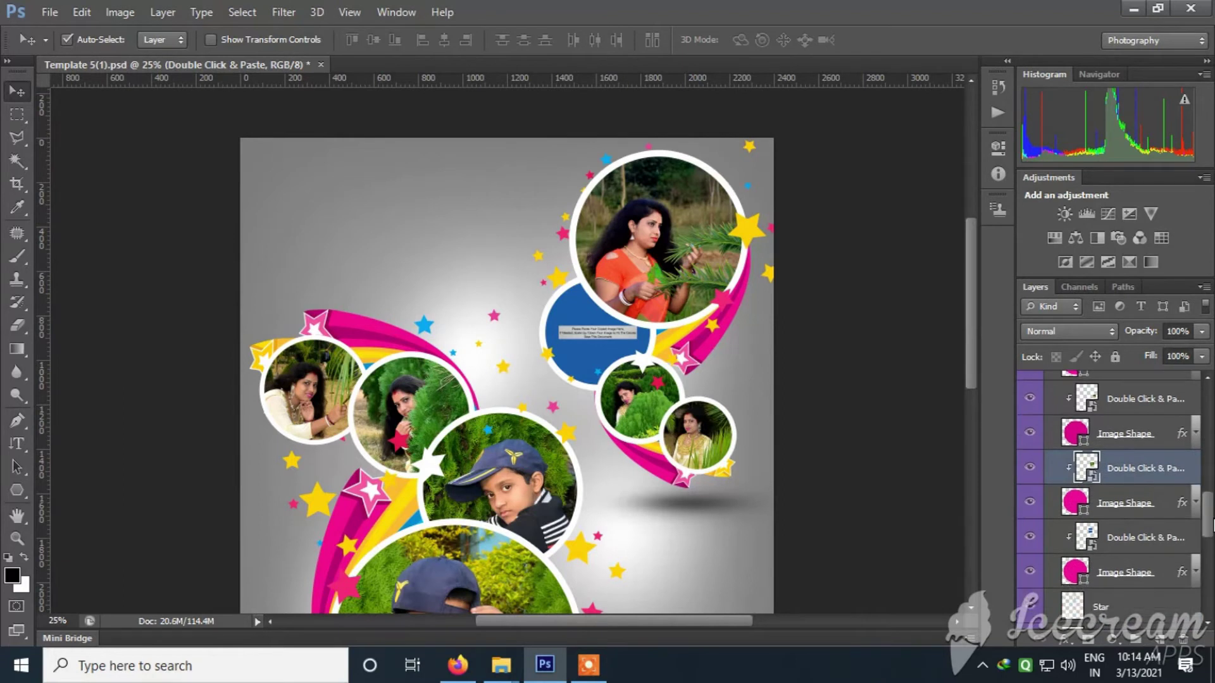
double_click(1087, 533)
left_click(609, 277)
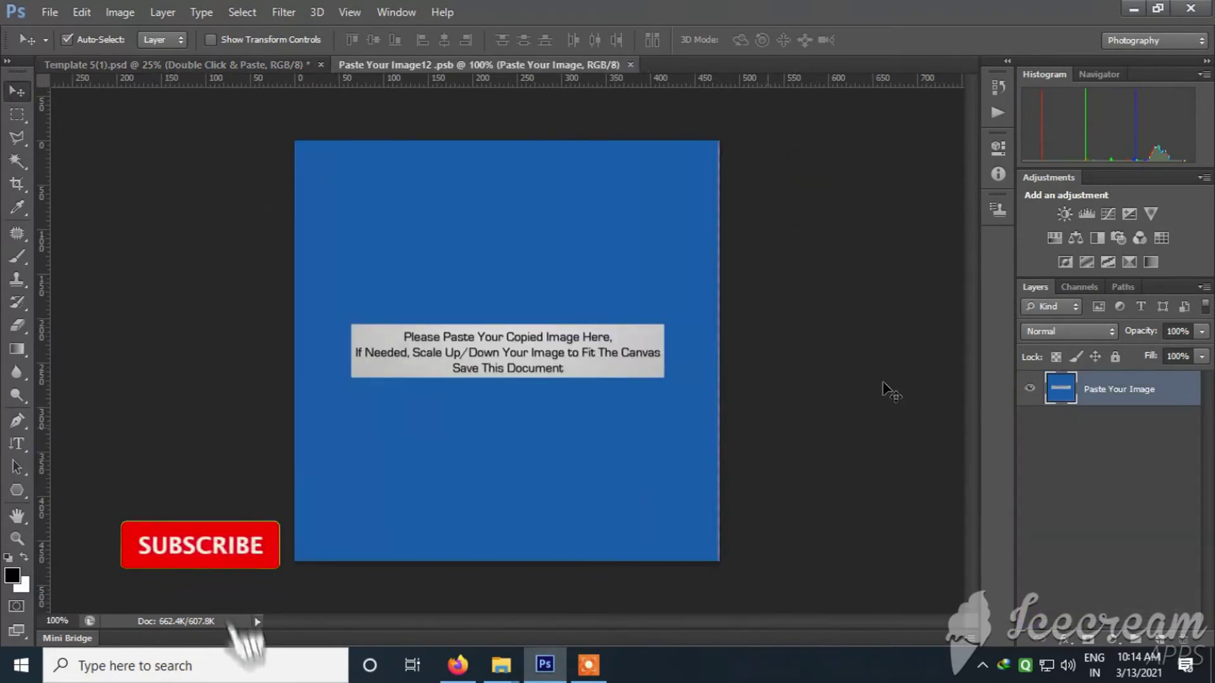
Step: Hide the placeholder layer in Paste Your Image12, preview the photo DSC_7169 copy in File Explorer and place it in the document
left_click(1029, 388)
mouse_move(501, 665)
left_click(562, 638)
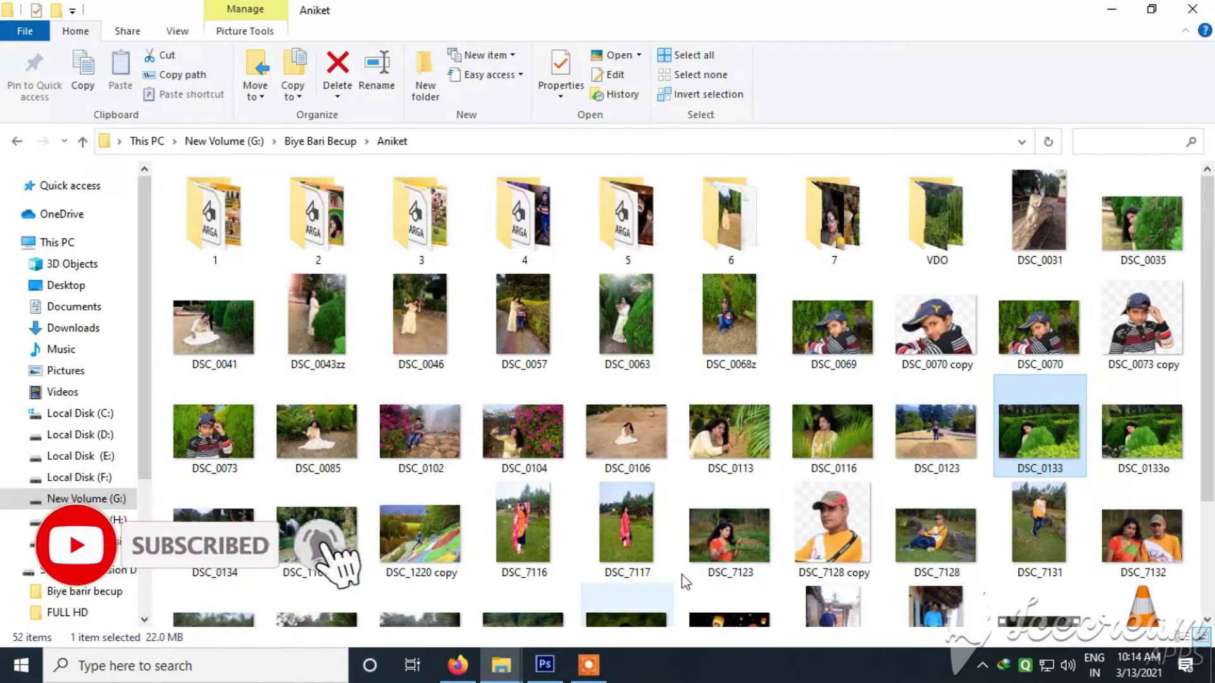
scroll(727, 550, "down", 2)
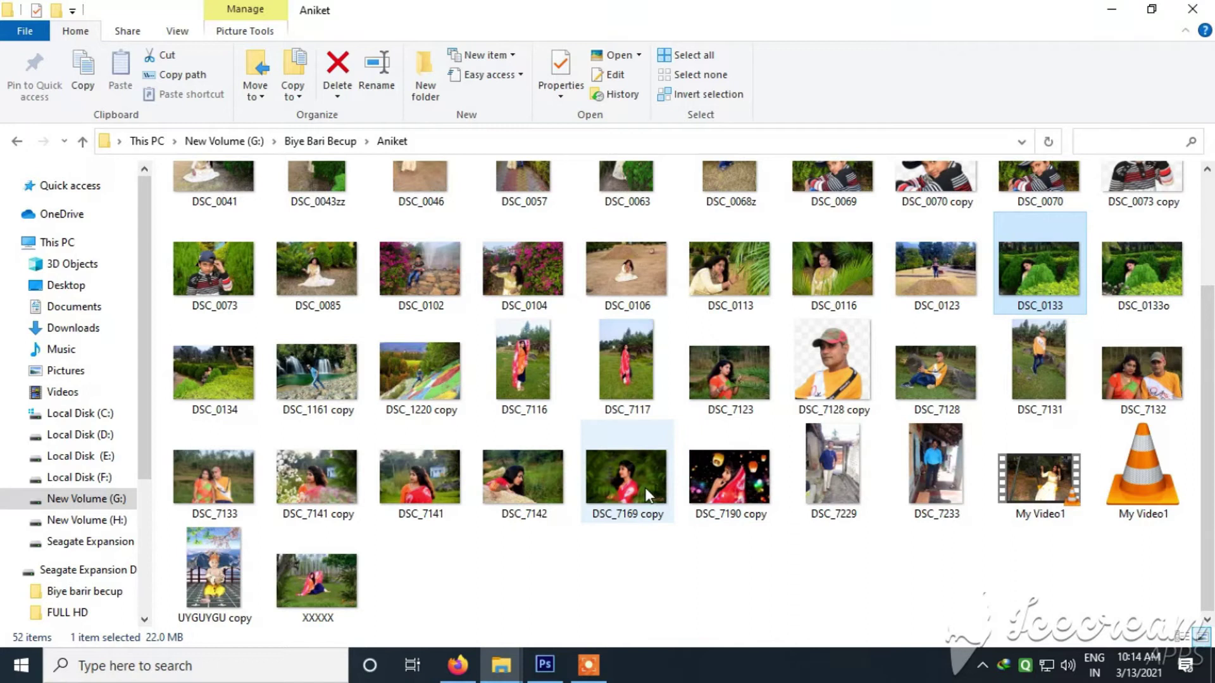
left_click(619, 488)
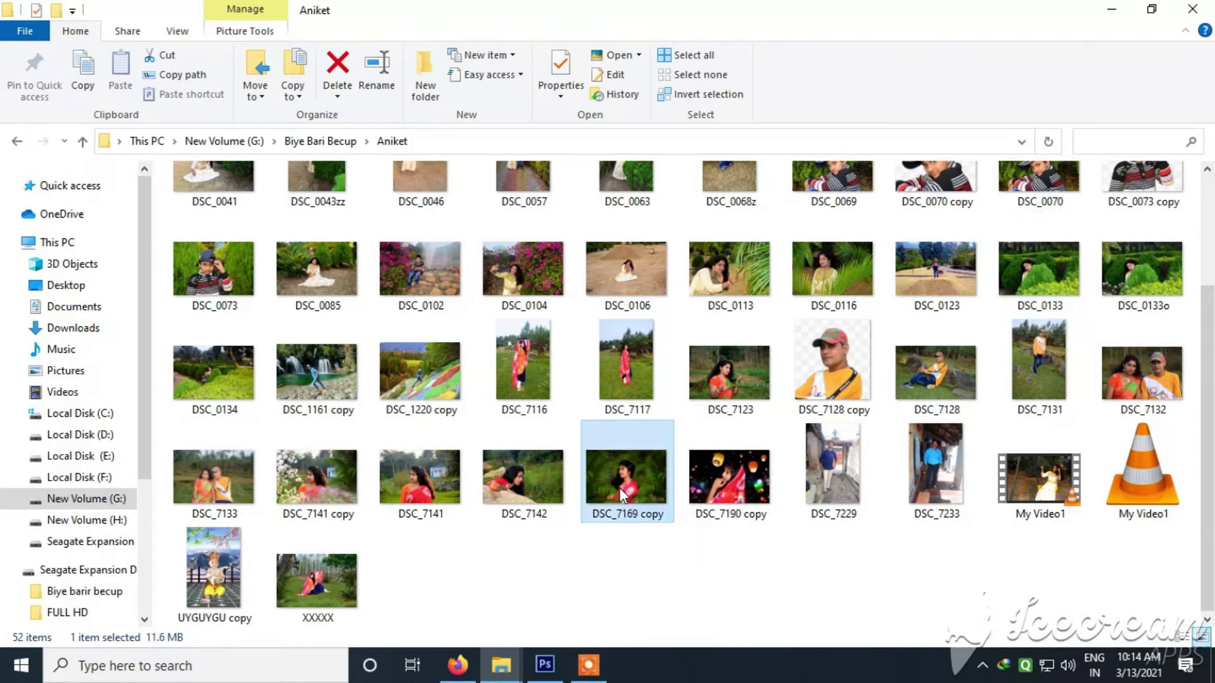
double_click(617, 484)
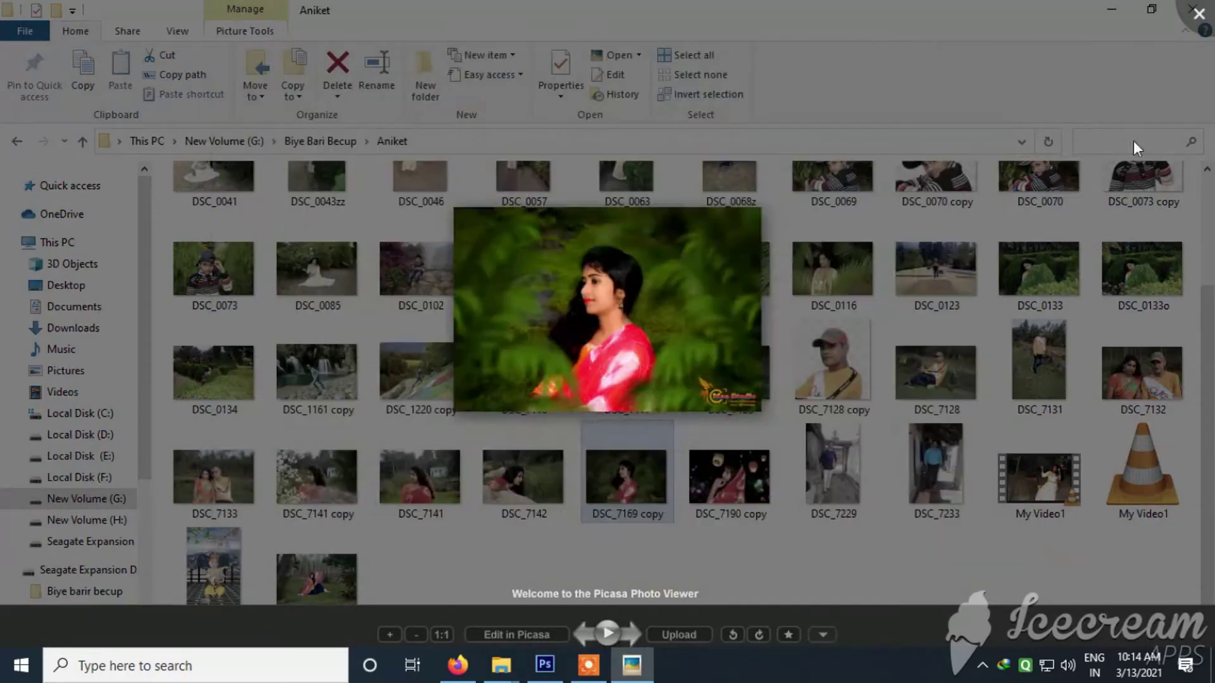
key("Escape")
left_click_drag(635, 480, 551, 421)
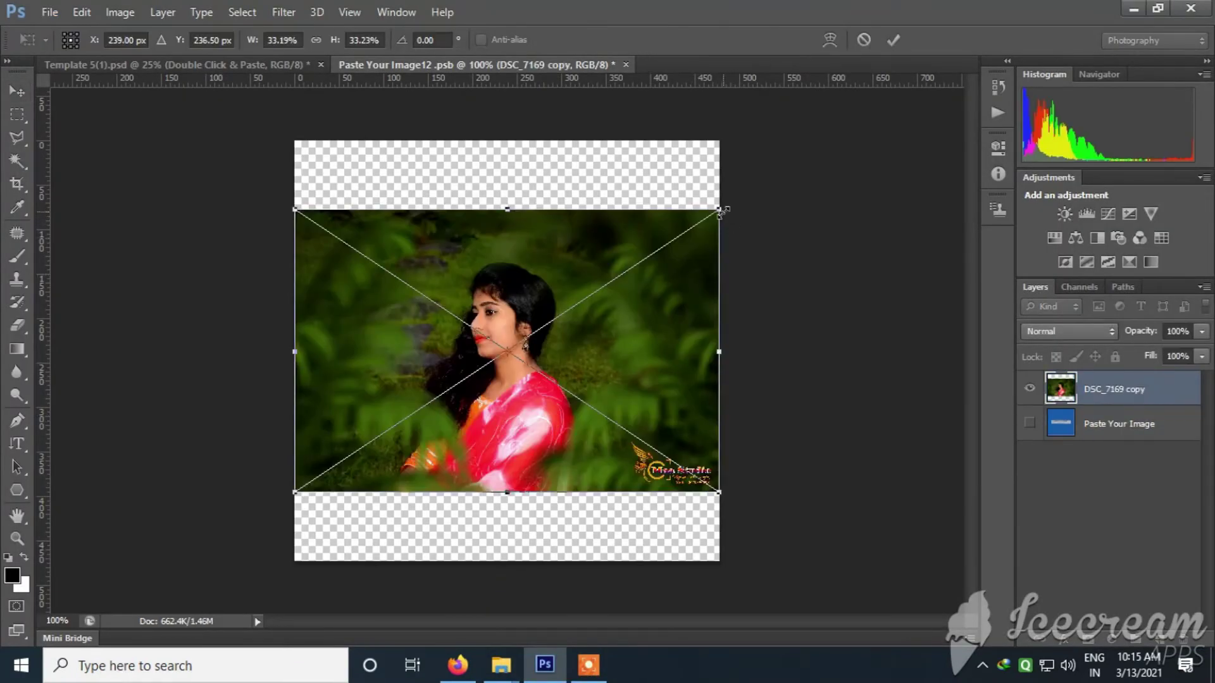
Step: Enlarge the placed DSC_7169 copy photo to about 55%, shift it slightly up, and close the document with its changes saved
left_click_drag(719, 209, 870, 123)
left_click_drag(613, 315, 612, 305)
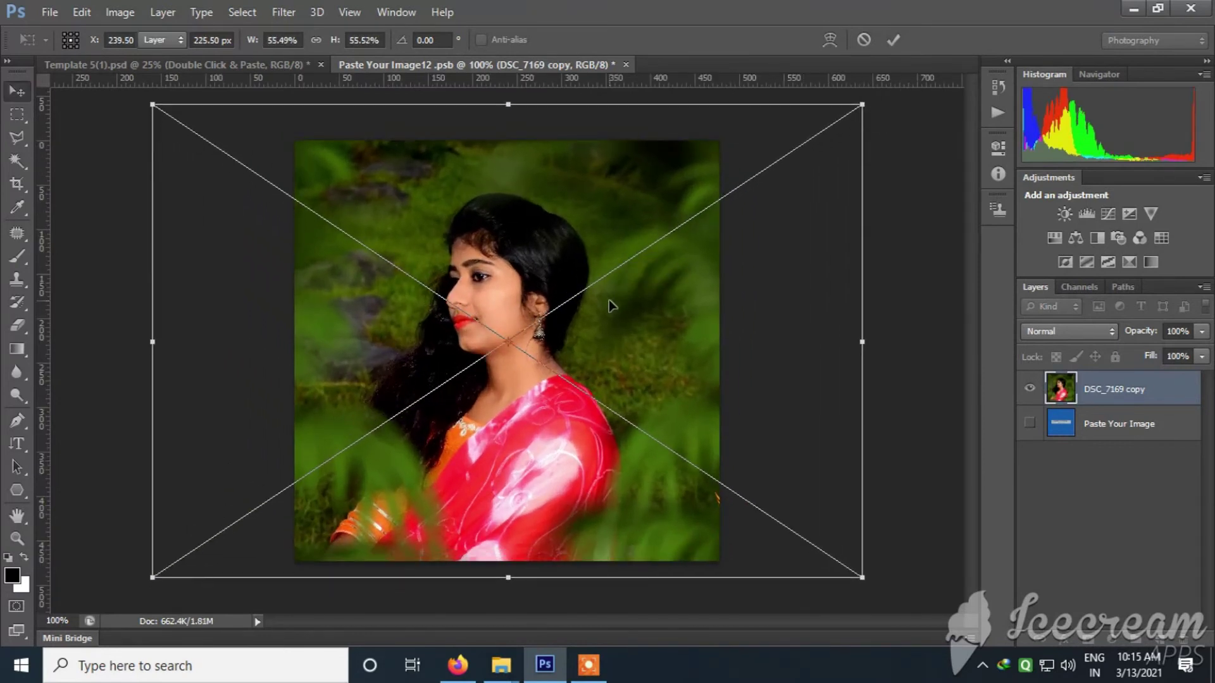
key("Return")
left_click(627, 65)
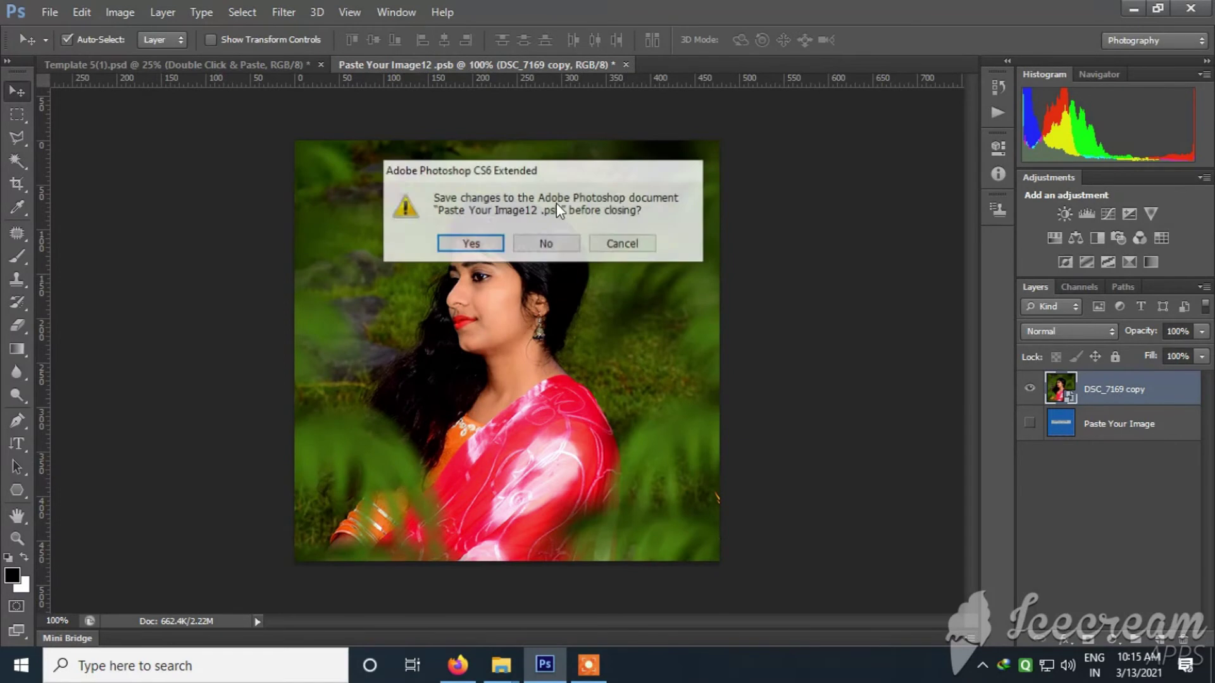
left_click(493, 241)
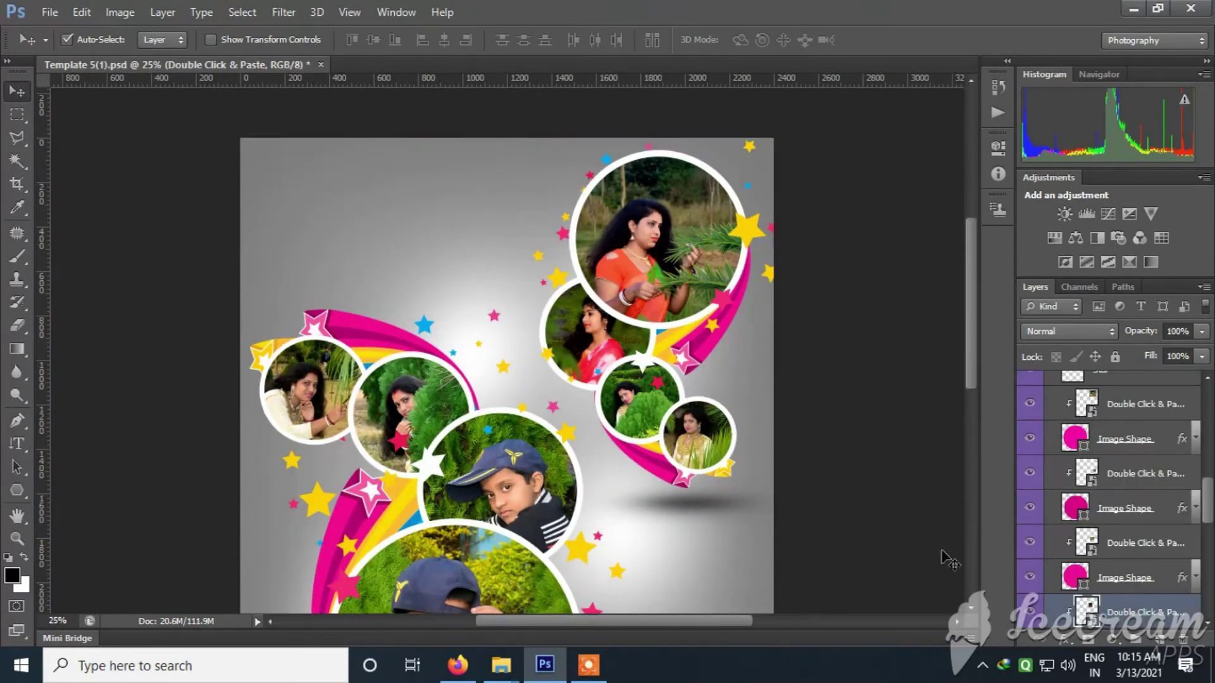
right_click(598, 346)
left_click(601, 346)
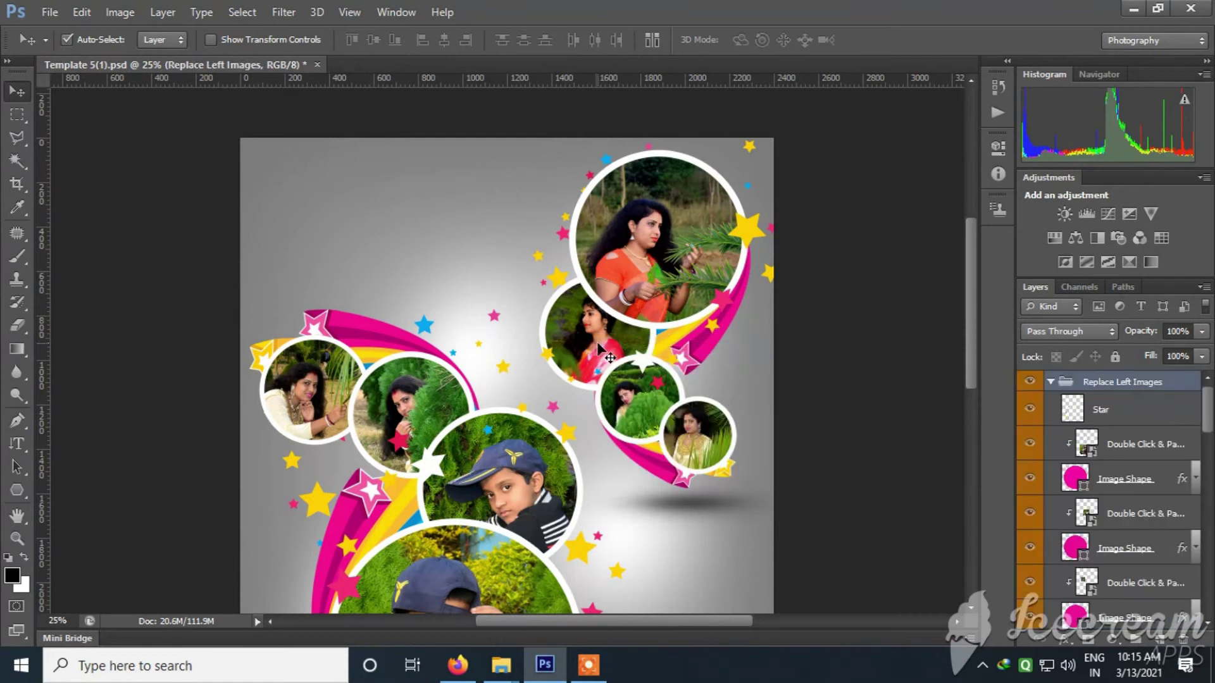
key("ctrl+t")
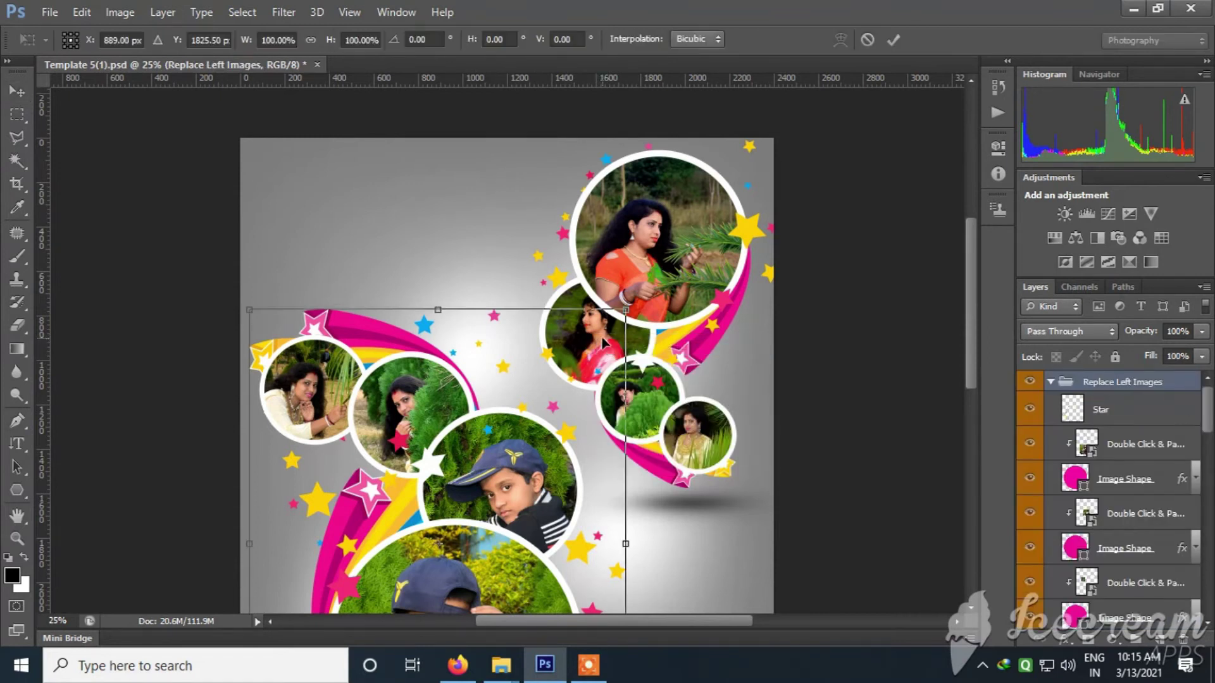
left_click(868, 47)
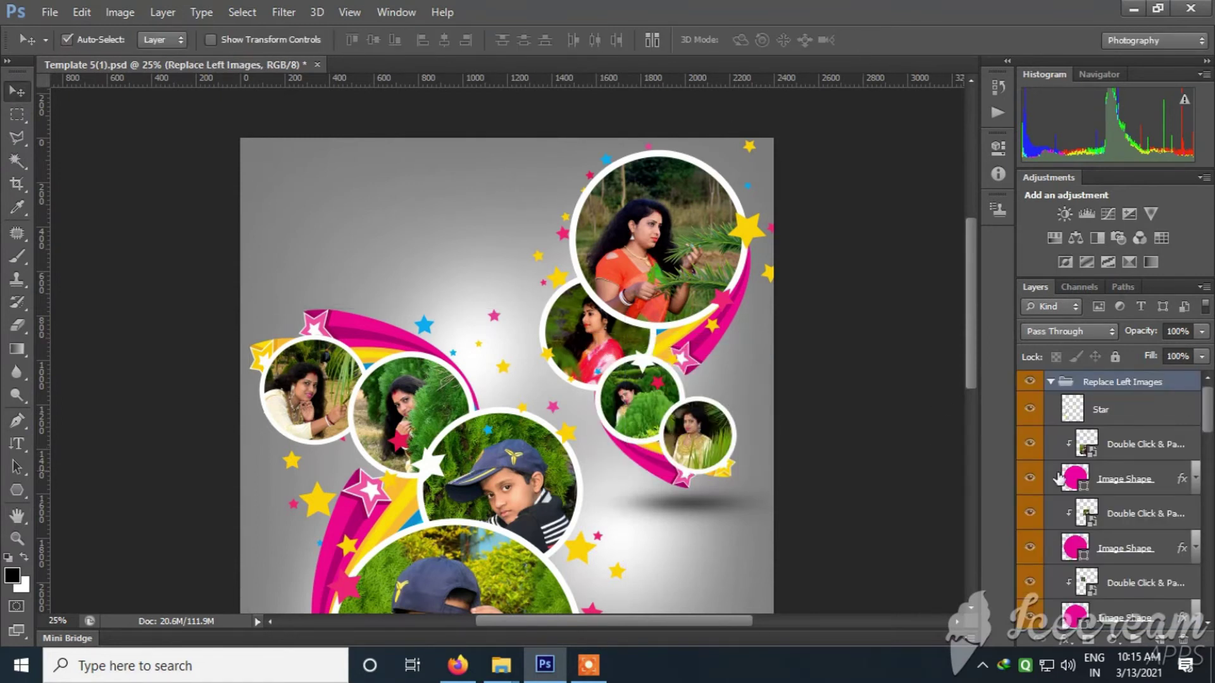
Step: Collapse the Replace Left Images, Replace Right Images and BG groups
mouse_move(1213, 427)
left_mouse_down()
mouse_move(1213, 606)
mouse_move(1213, 408)
left_mouse_up()
left_click(1050, 382)
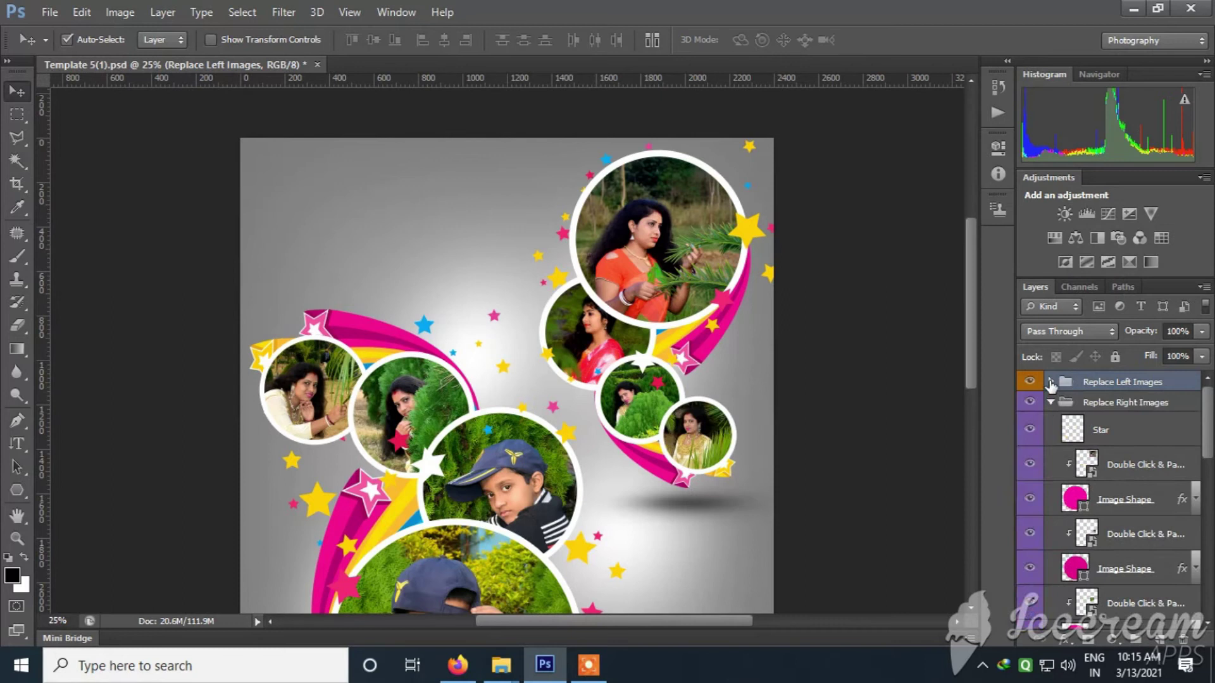
left_click(1050, 403)
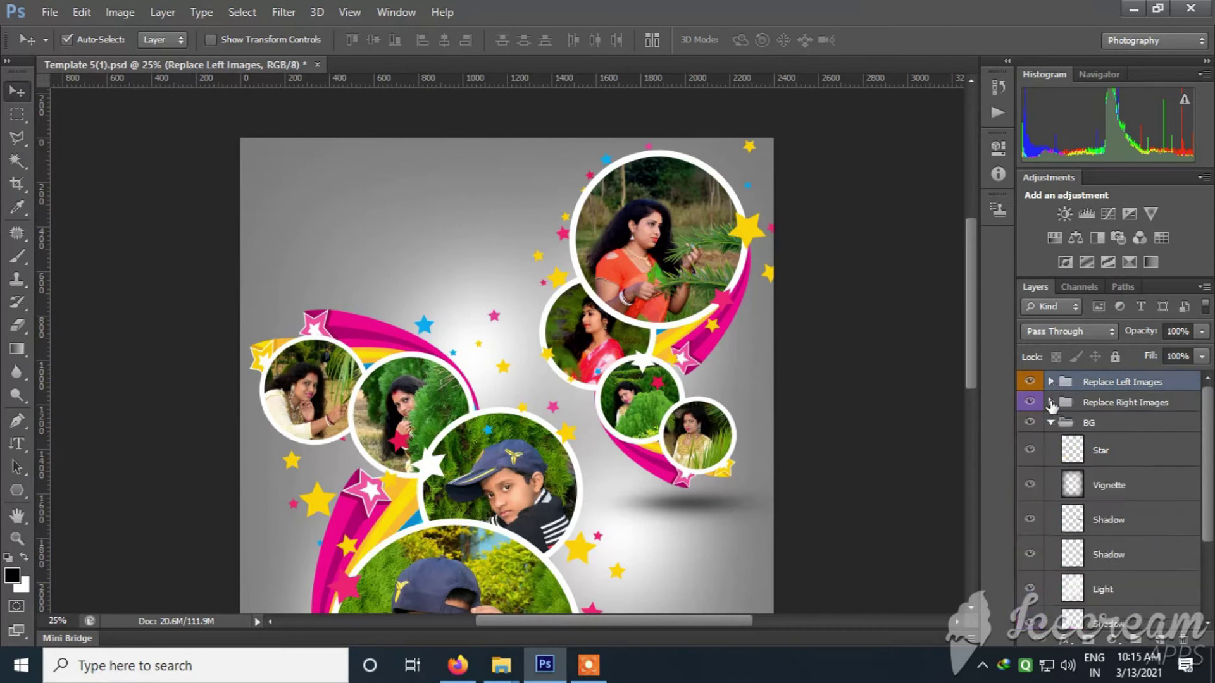
left_click(1050, 423)
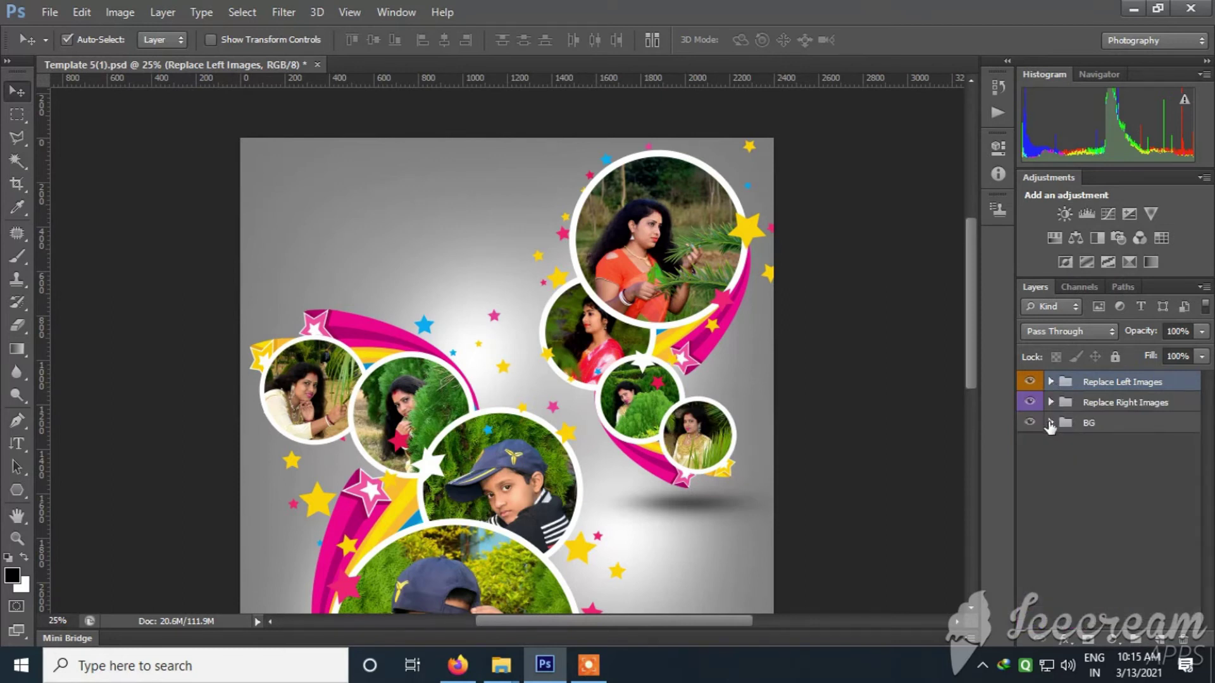
Step: Merge the Replace Left Images, Replace Right Images and BG groups into one layer and move it slightly up
left_click(1114, 405, "shift")
left_click(1112, 424, "shift")
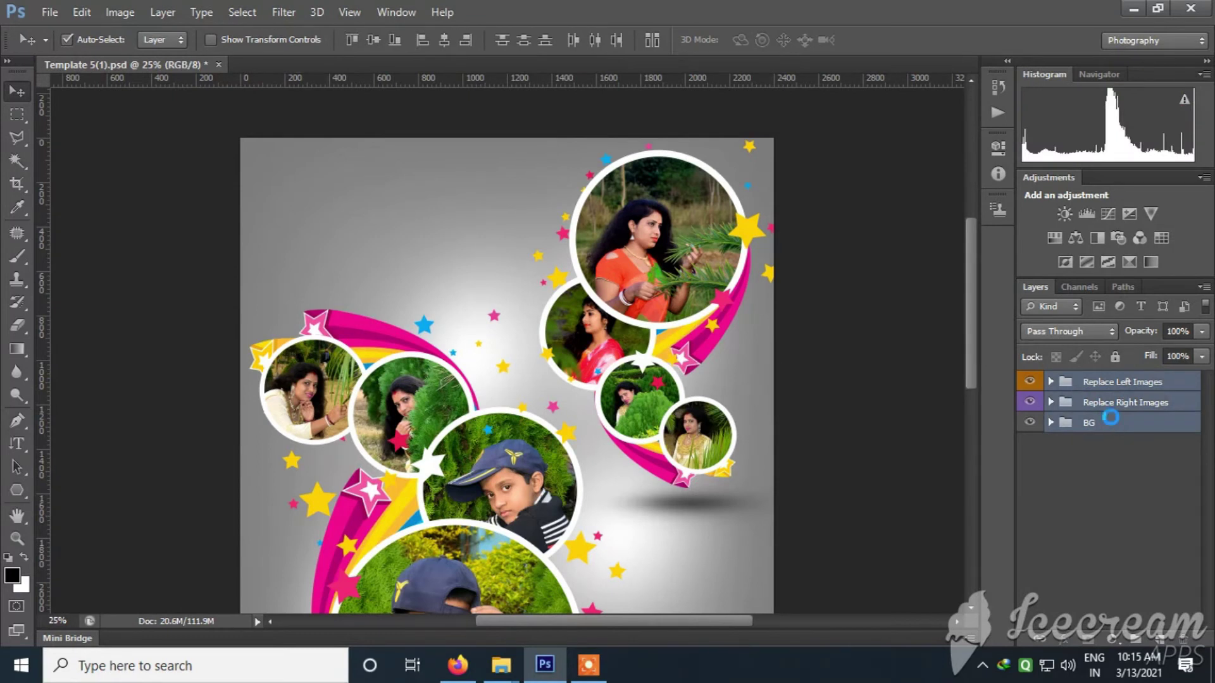
mouse_move(602, 406)
left_mouse_down()
mouse_move(589, 442)
mouse_move(631, 384)
mouse_move(591, 386)
mouse_move(611, 377)
mouse_move(609, 388)
left_mouse_up()
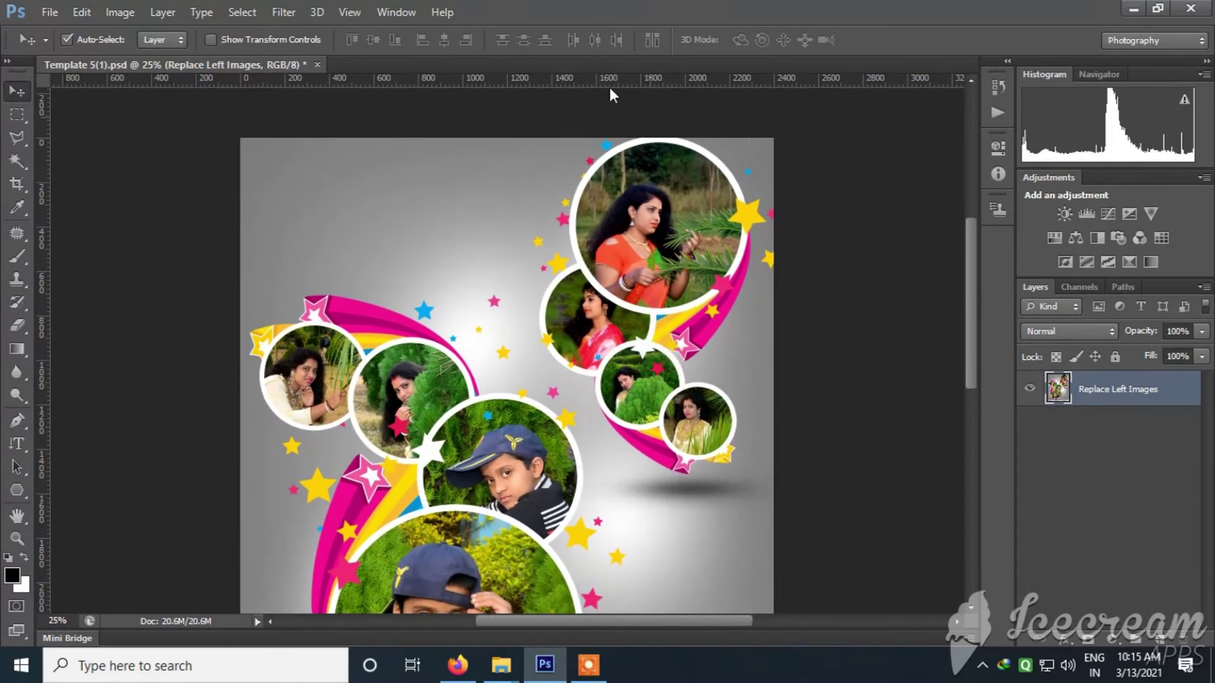
Step: Revert the document through its history to the last Update Smart Objects state, undoing the layer merge and the move
left_click(383, 18)
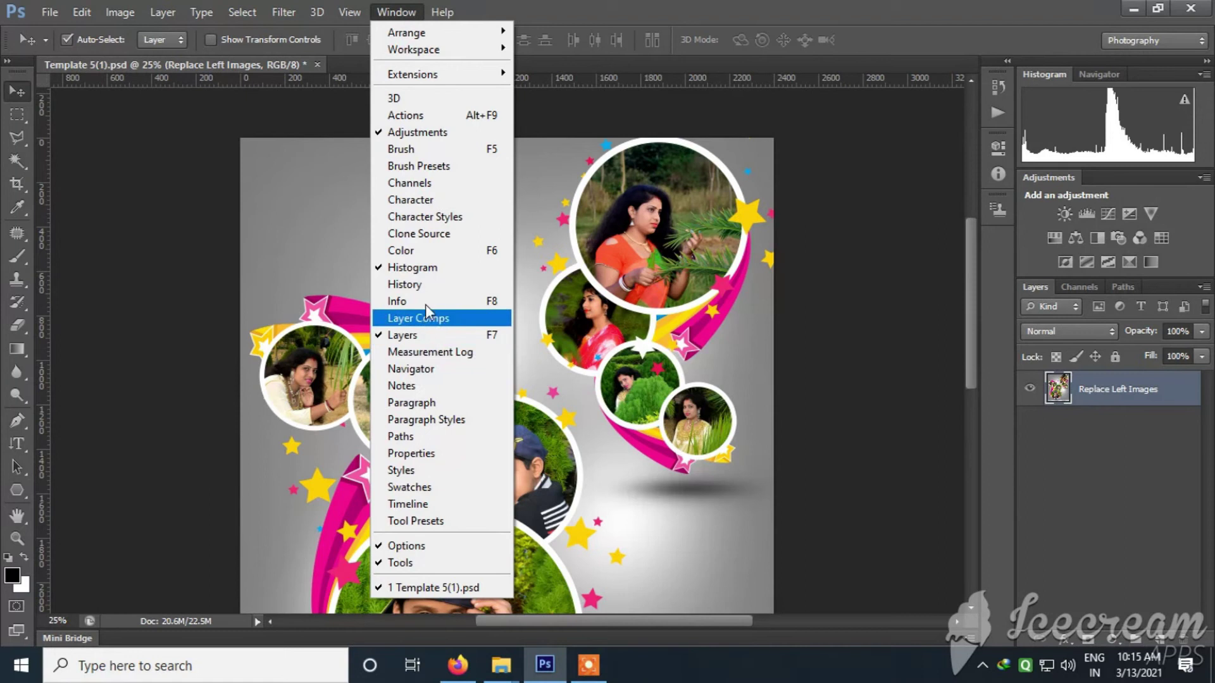
left_click(434, 286)
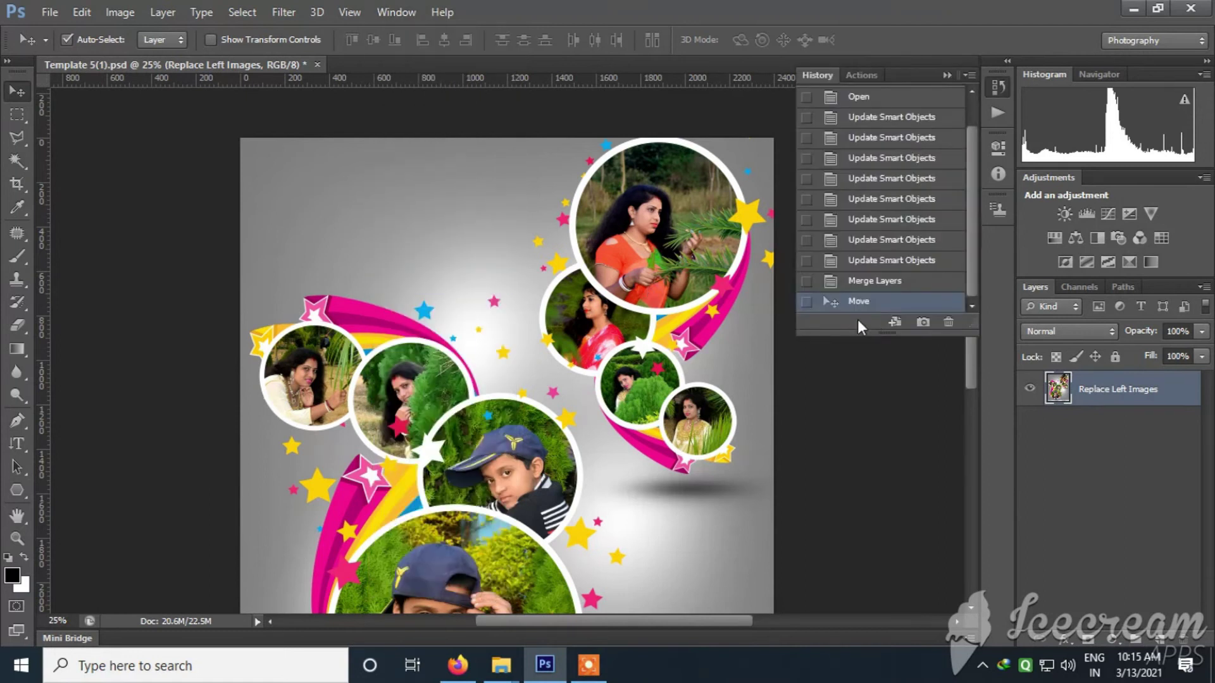
left_click(873, 282)
left_click(875, 262)
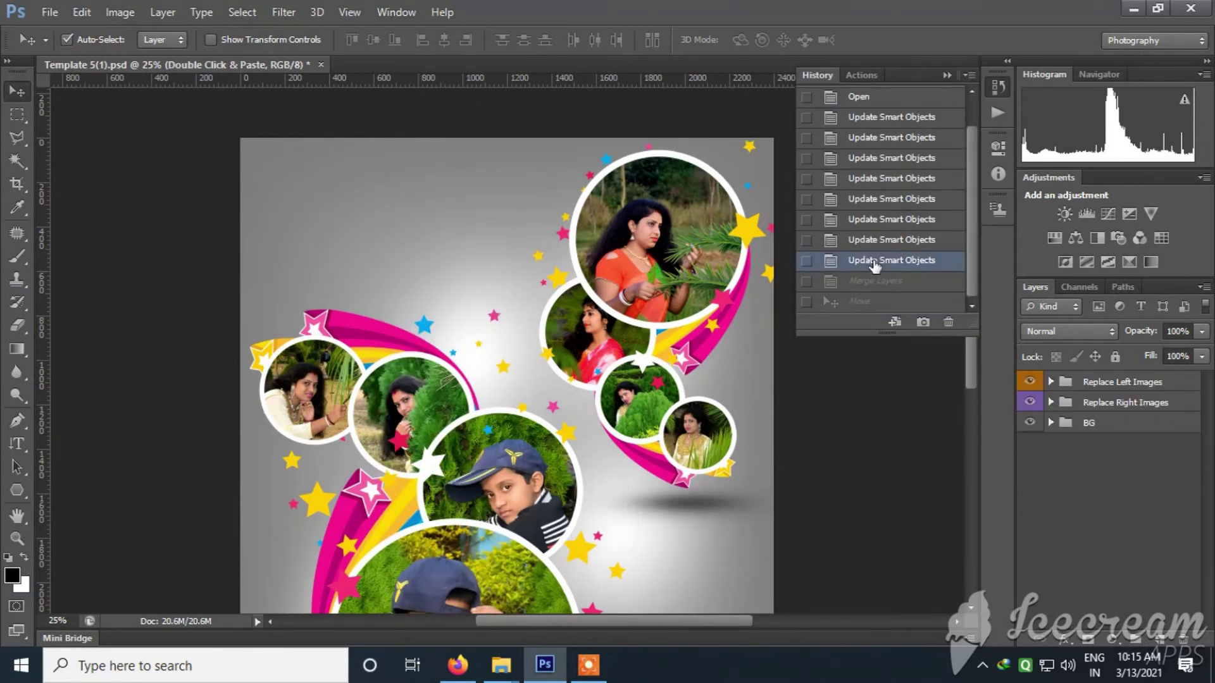
left_click(947, 74)
Step: Expand the Replace Left Images, Replace Right Images and BG groups down to the BG fill layer
left_click(1052, 397)
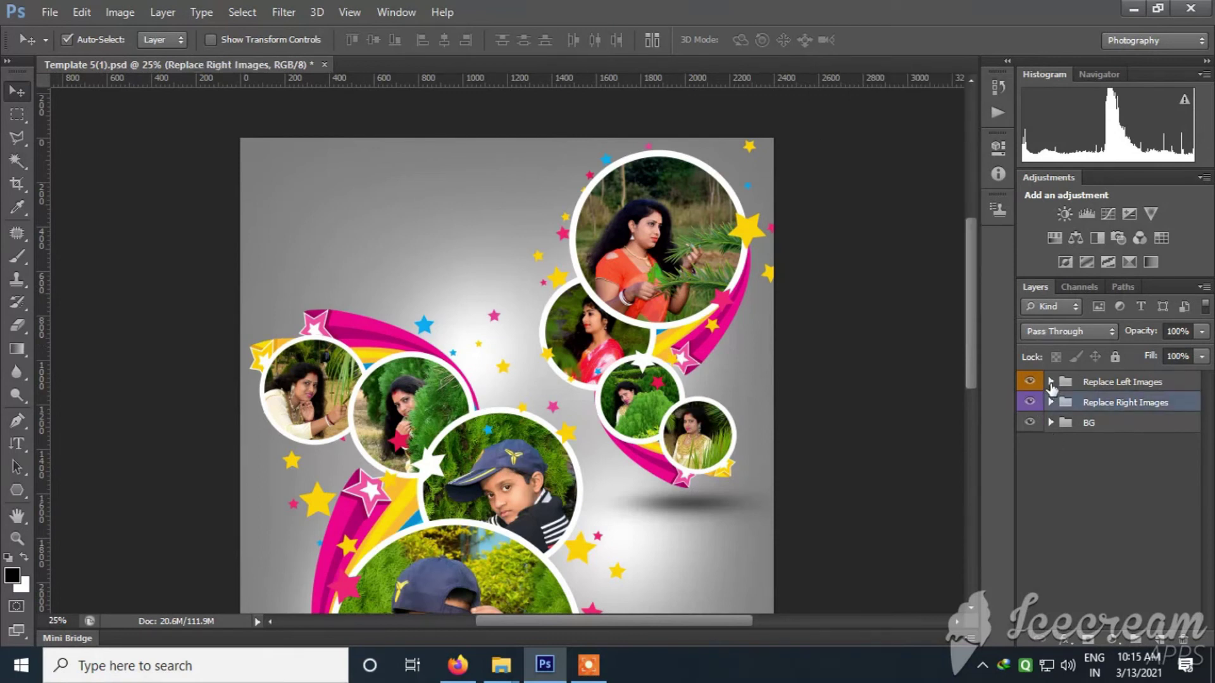
left_click(1051, 383)
scroll(1214, 441, "down", 5)
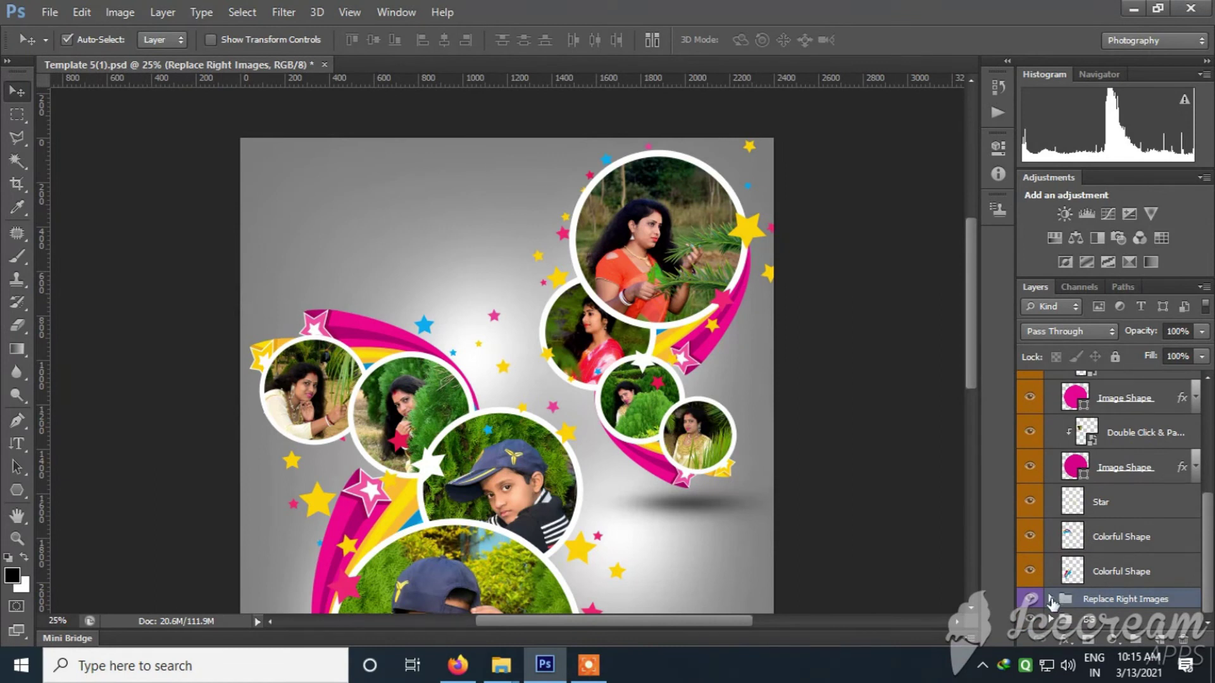
left_click(1051, 599)
left_click_drag(1209, 487, 1202, 617)
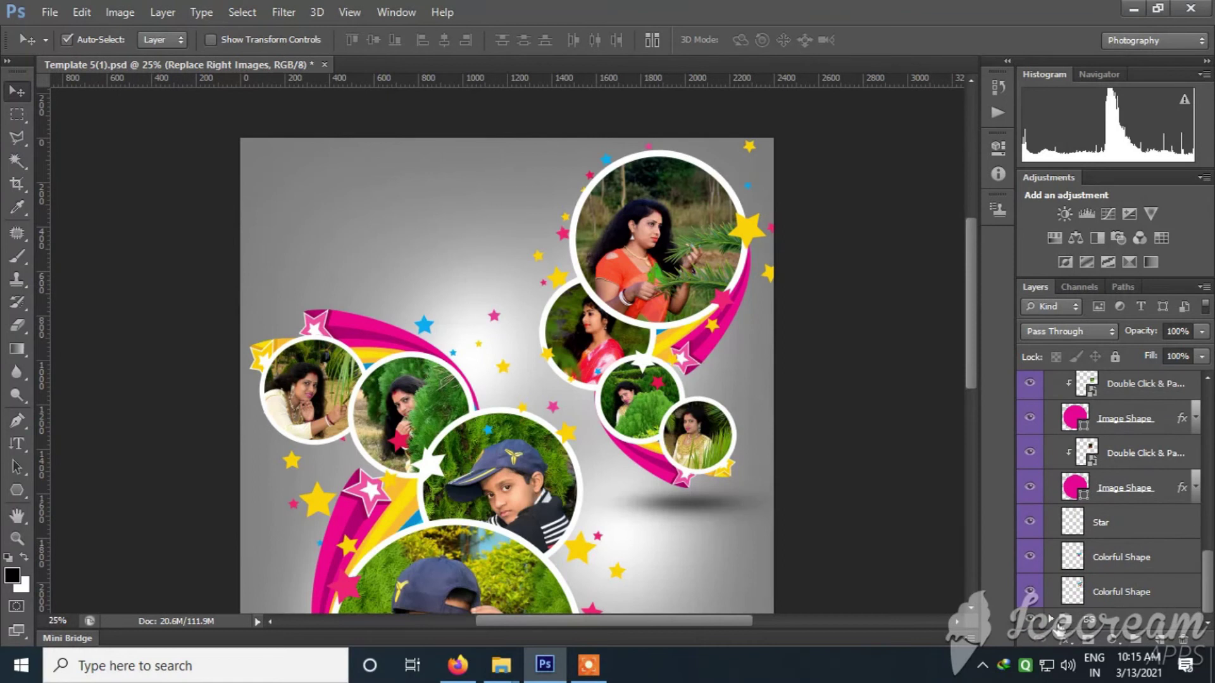
left_click(1049, 620)
left_click_drag(1209, 543, 1208, 623)
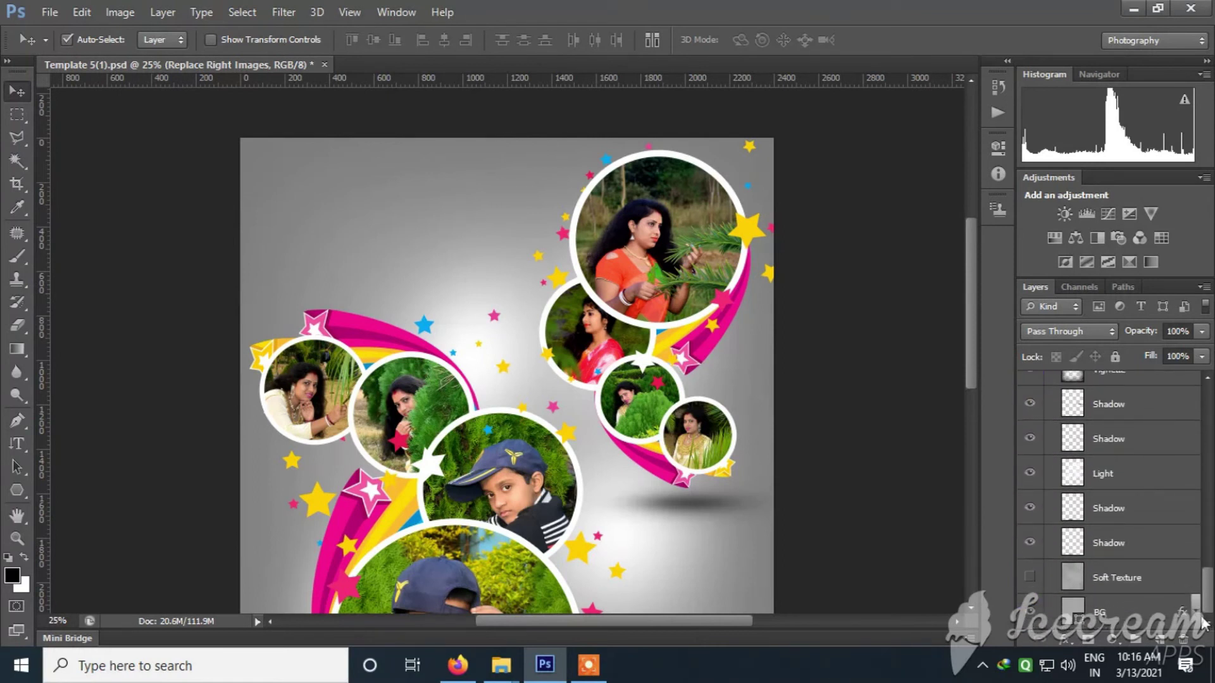
Step: Change the BG solid colour fill to the bright cyan 29d3ec
double_click(1080, 618)
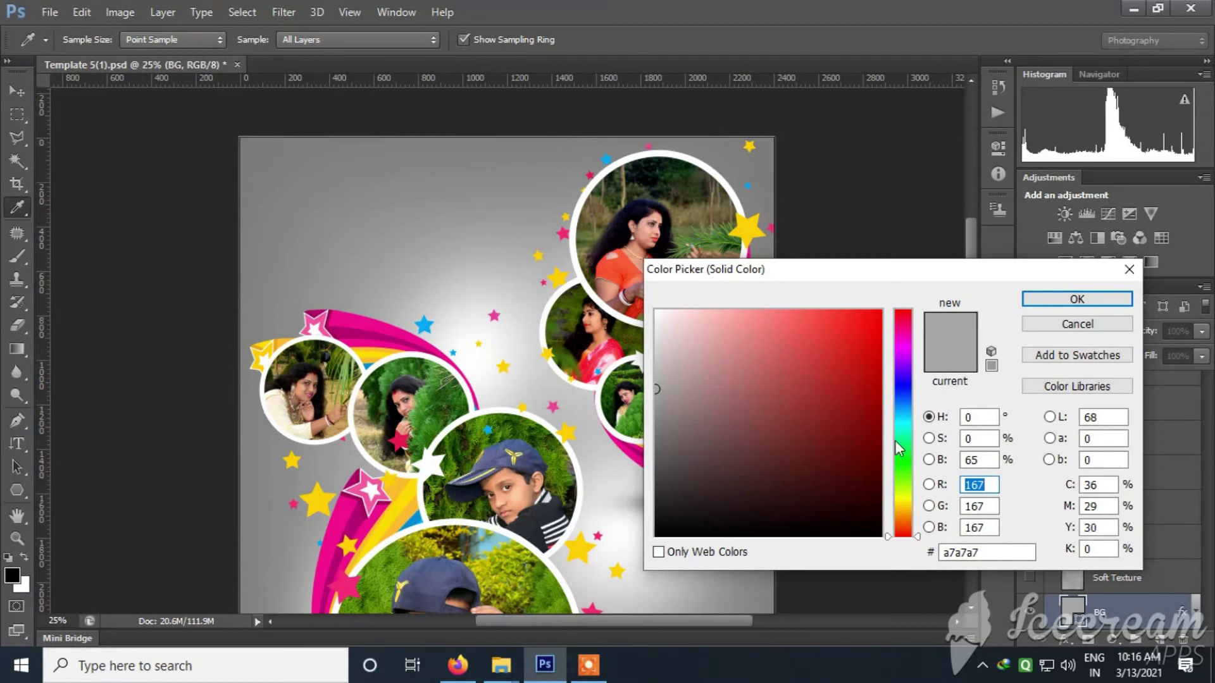
left_click(905, 418)
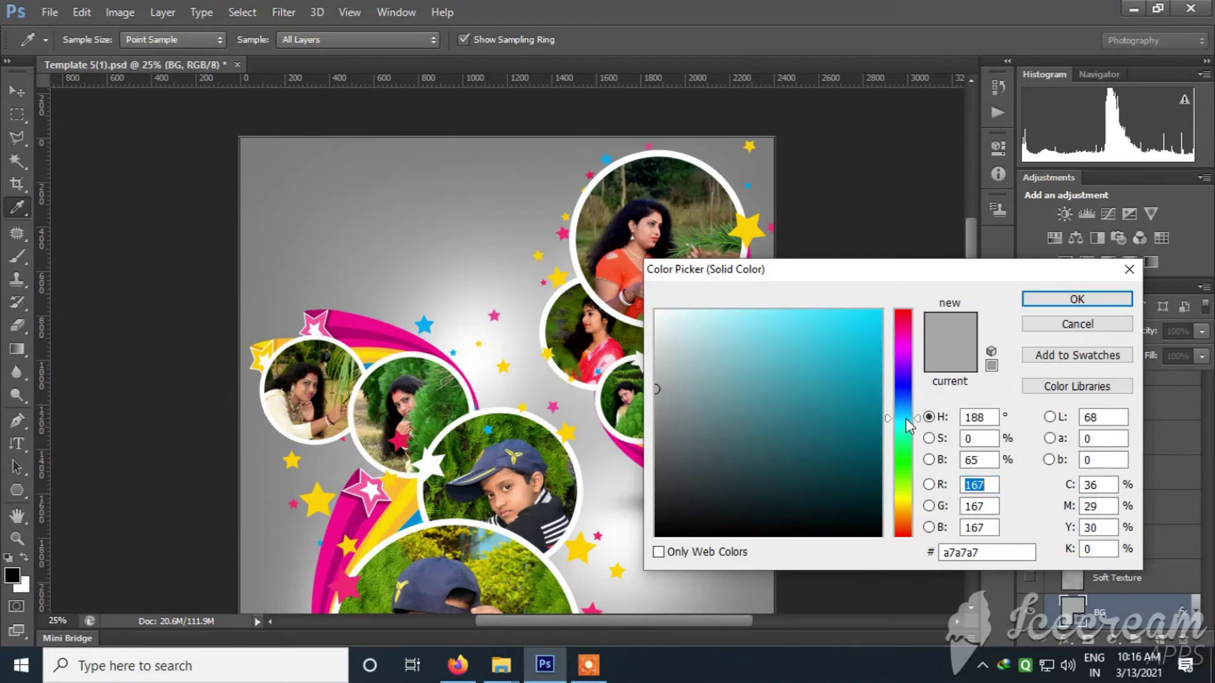
left_click(842, 326)
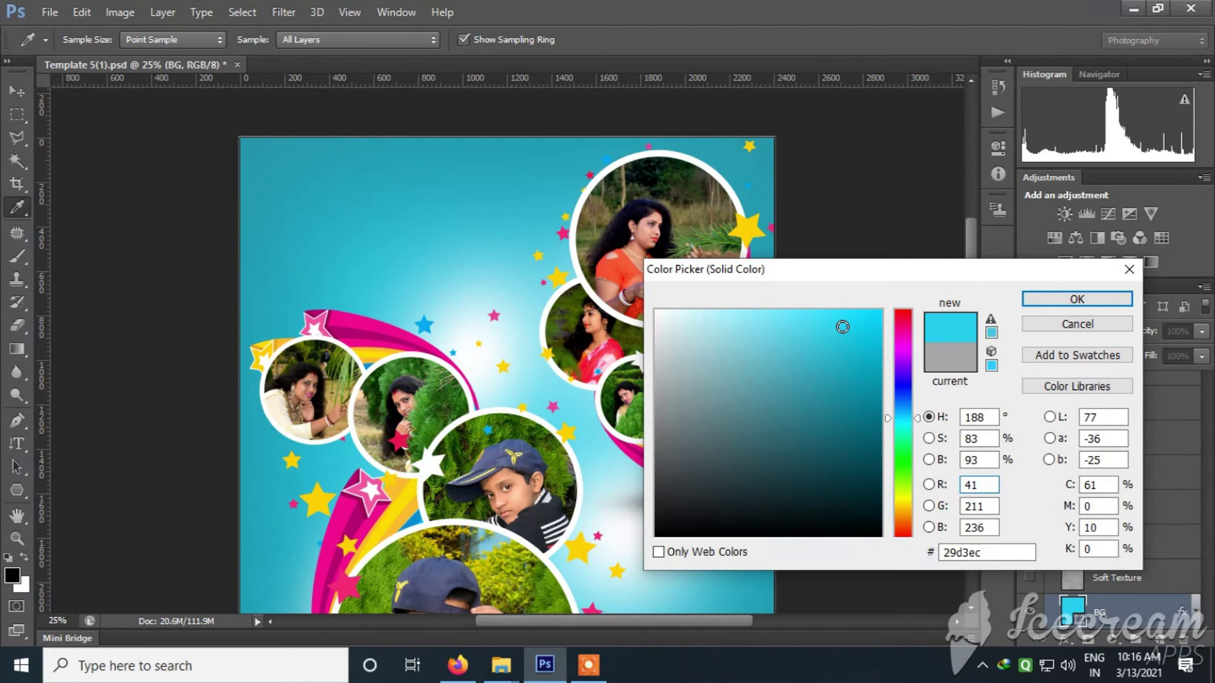
left_click(1075, 300)
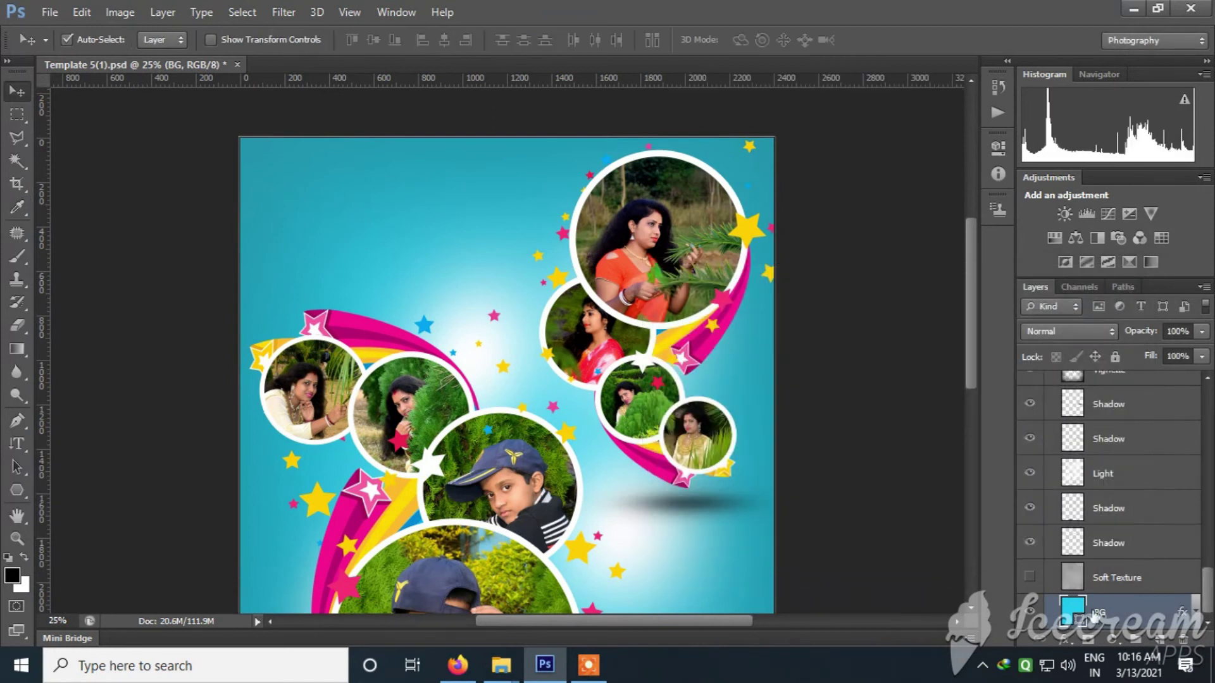
Step: Collapse the Replace Left Images, Replace Right Images and BG groups again
left_click_drag(1212, 594, 1205, 374)
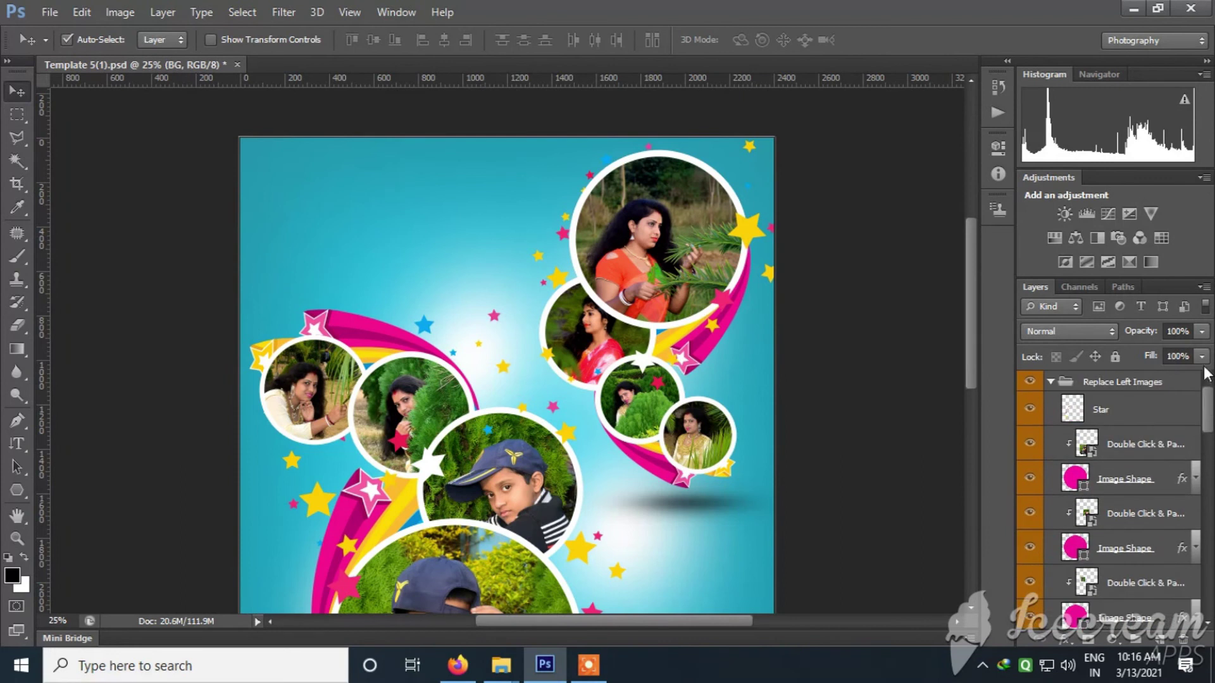
left_click(1049, 383)
left_click(1049, 403)
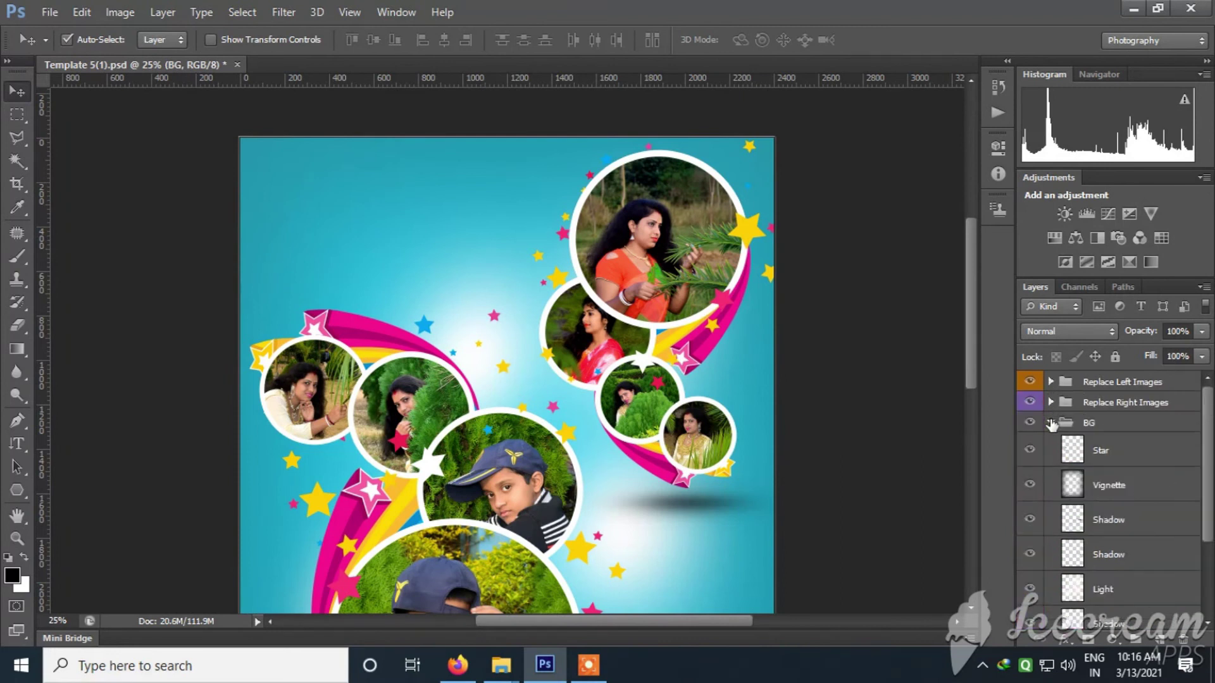
left_click(1050, 423)
Step: Merge the three layer groups of the recoloured collage into one layer and shift it slightly up
left_click(1085, 387, "ctrl")
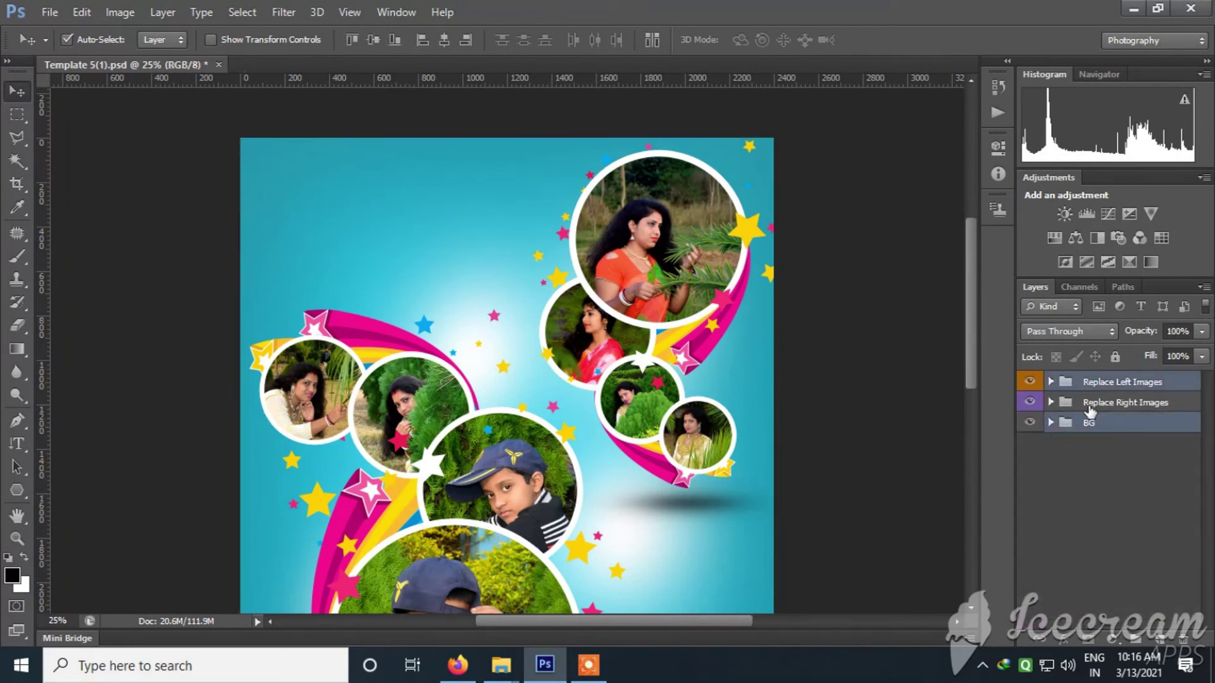
left_click(1088, 404, "ctrl")
left_click(1086, 423, "ctrl")
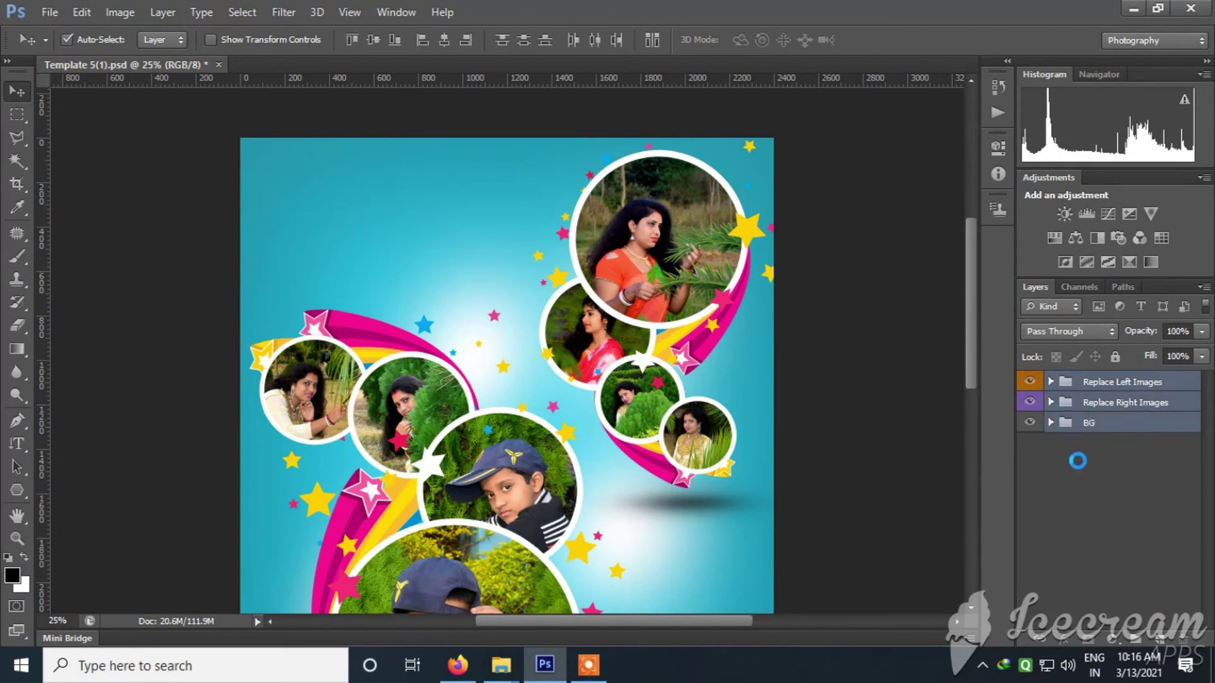
key("ctrl+e")
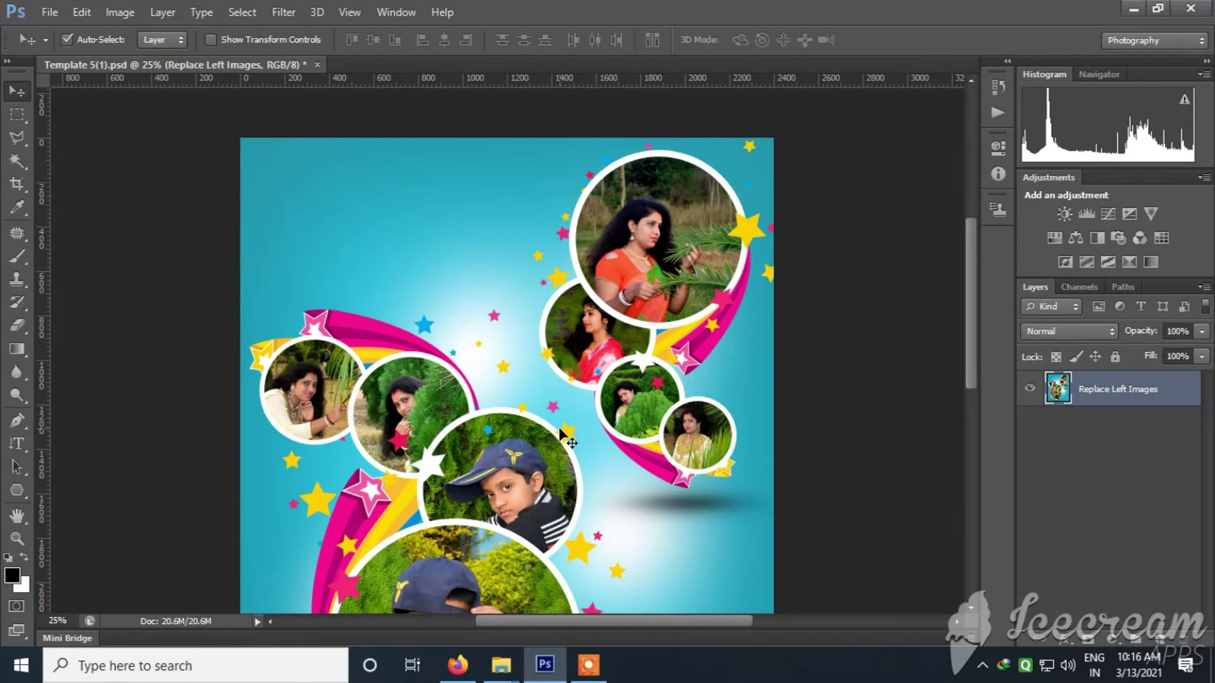
left_click_drag(592, 428, 555, 417)
scroll(799, 282, "down", 2)
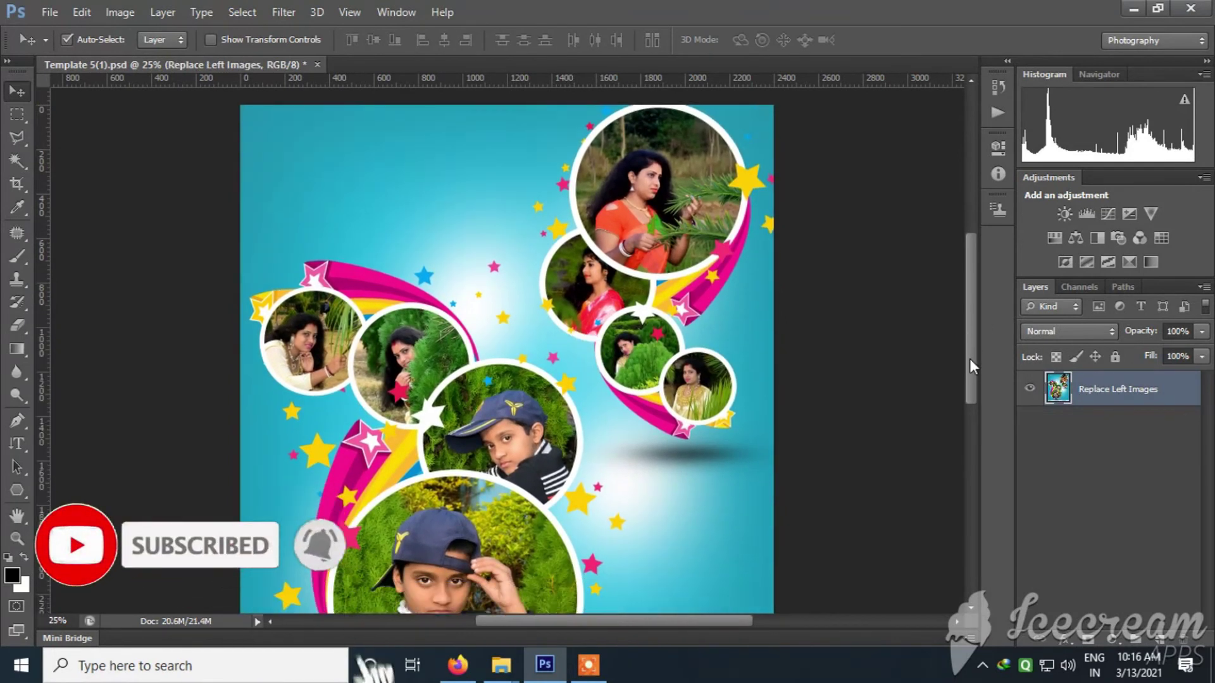
Step: Save a JPEG copy of the collage to the Desktop as Template 5(1).jpg with quality 12 (Maximum) and the Baseline ("Standard") format
left_click(50, 12)
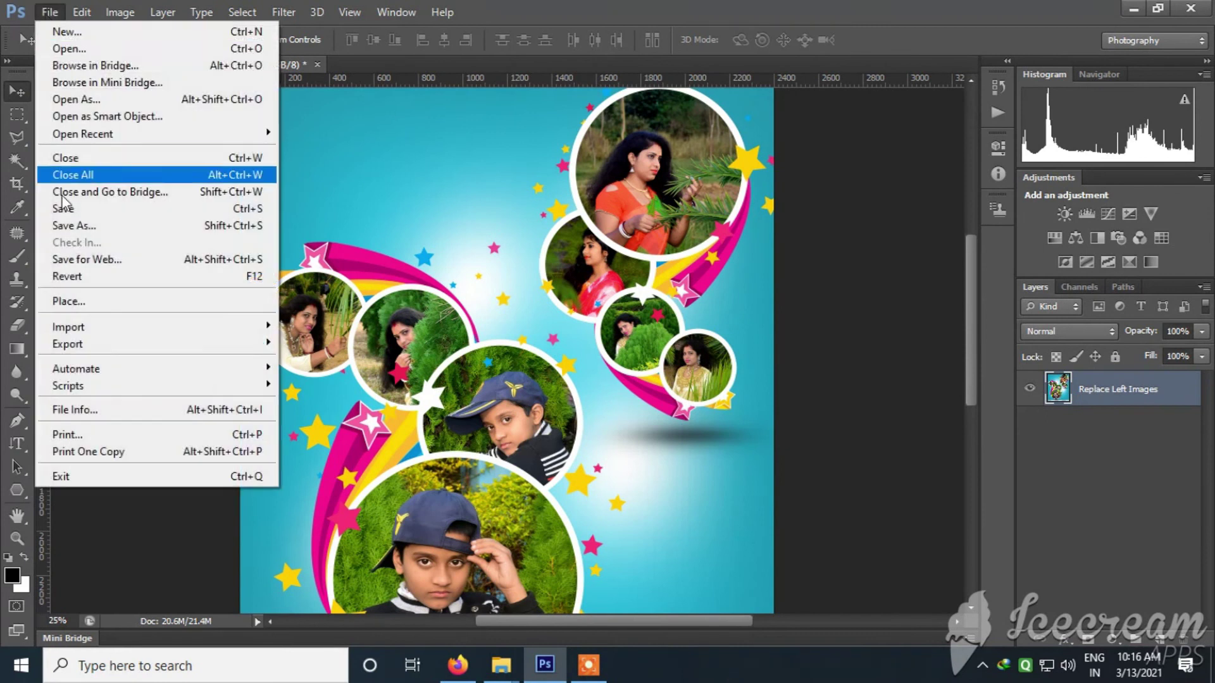
left_click(158, 225)
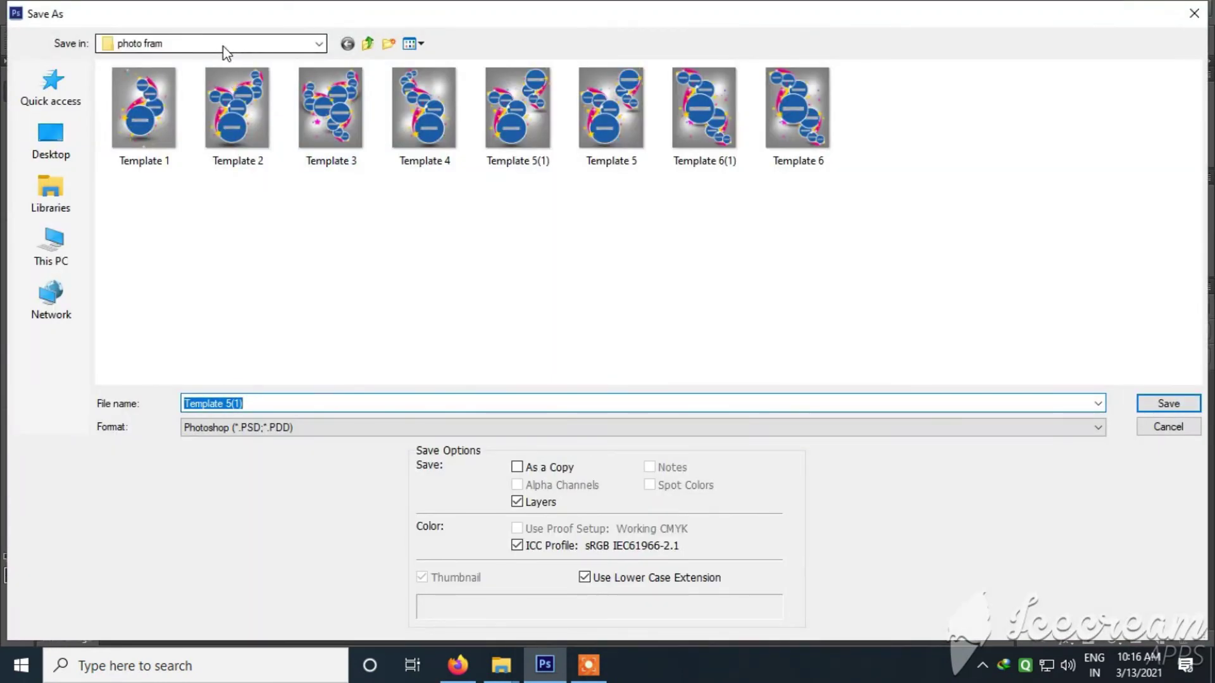
left_click(222, 45)
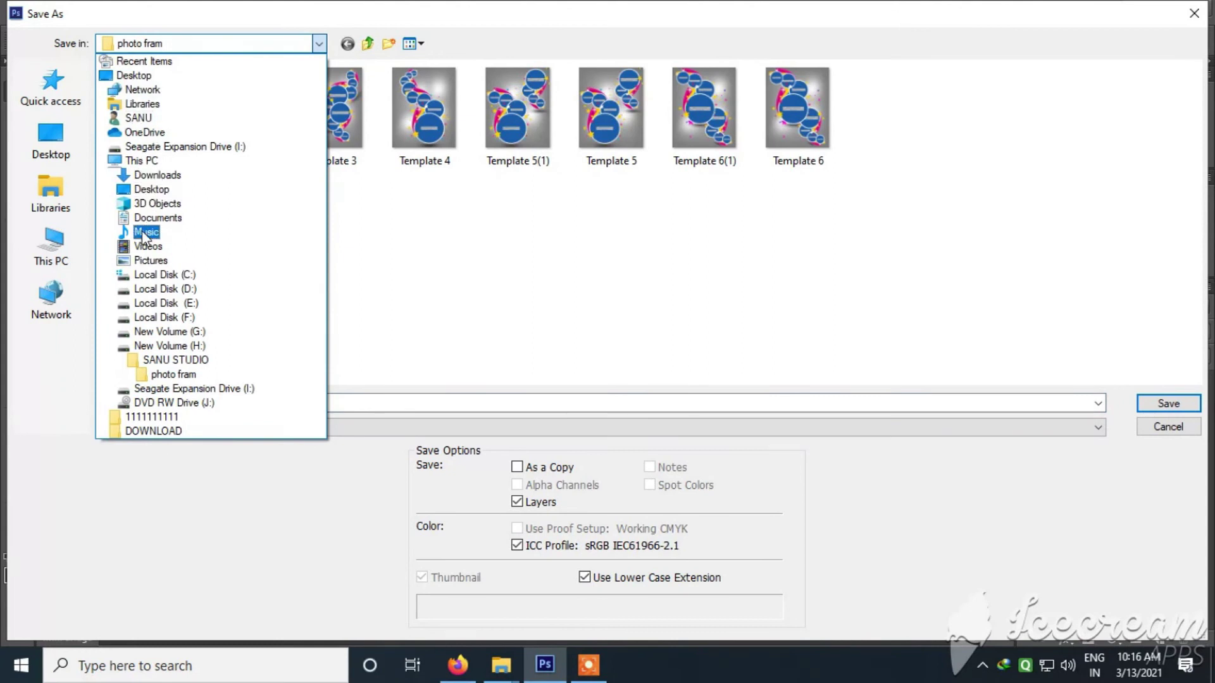
left_click(150, 190)
left_click(276, 427)
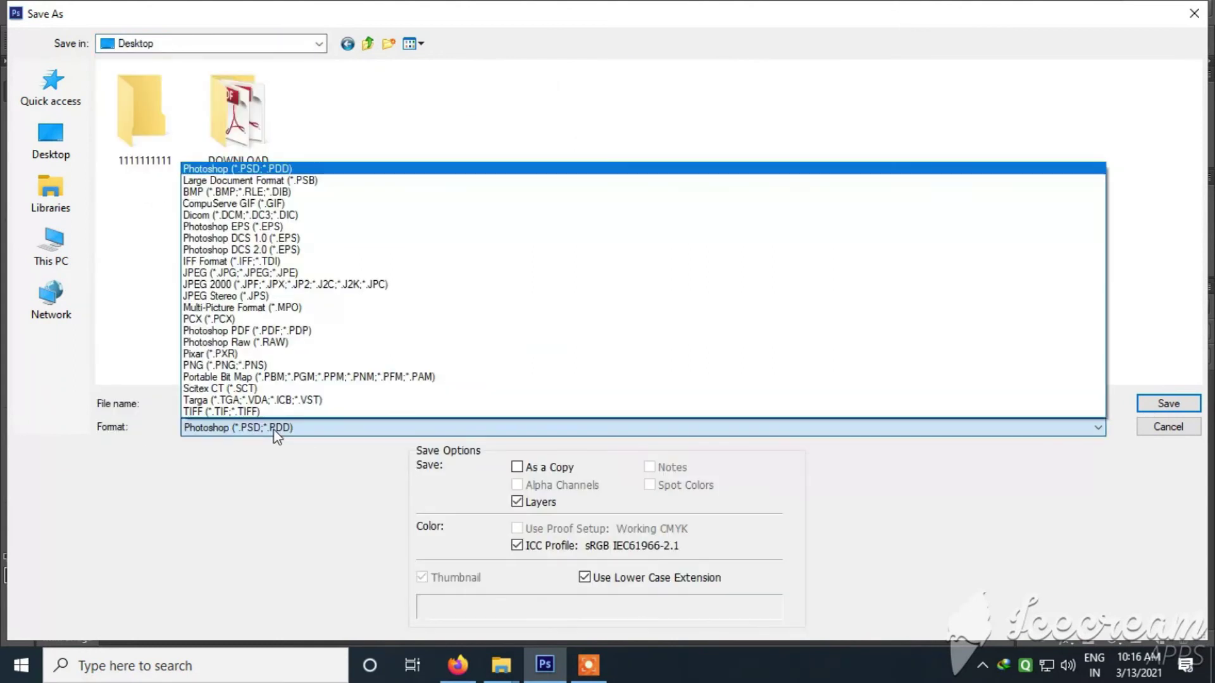
left_click(272, 273)
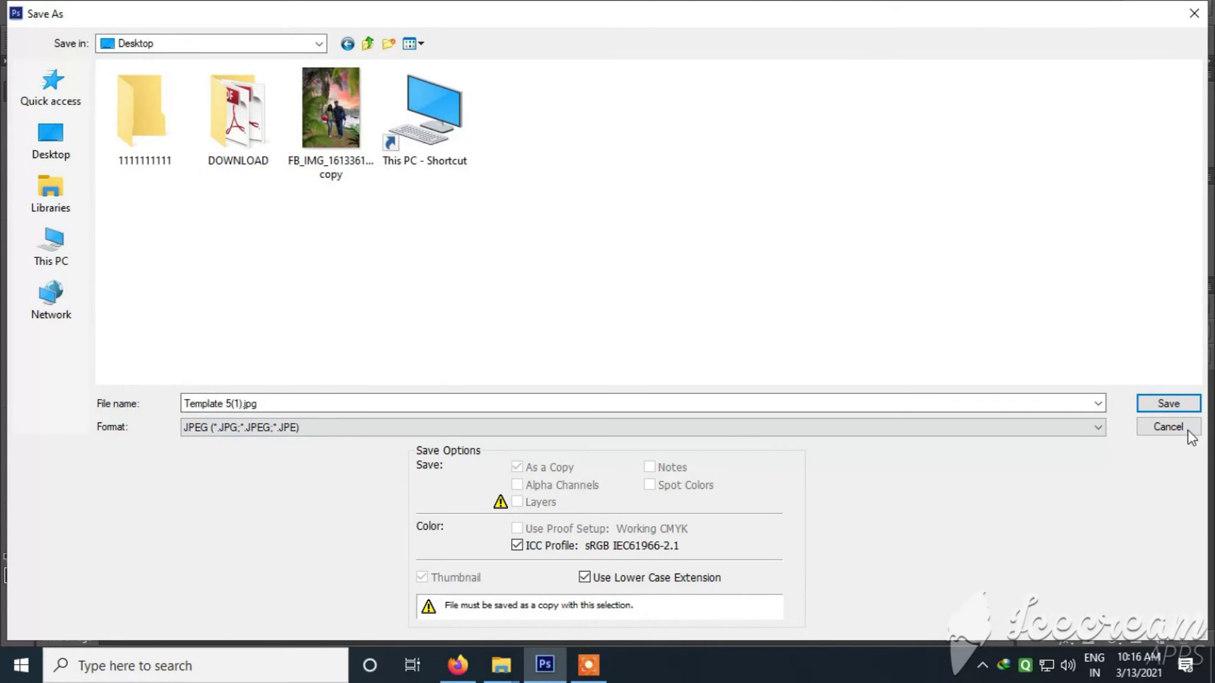
left_click(1180, 409)
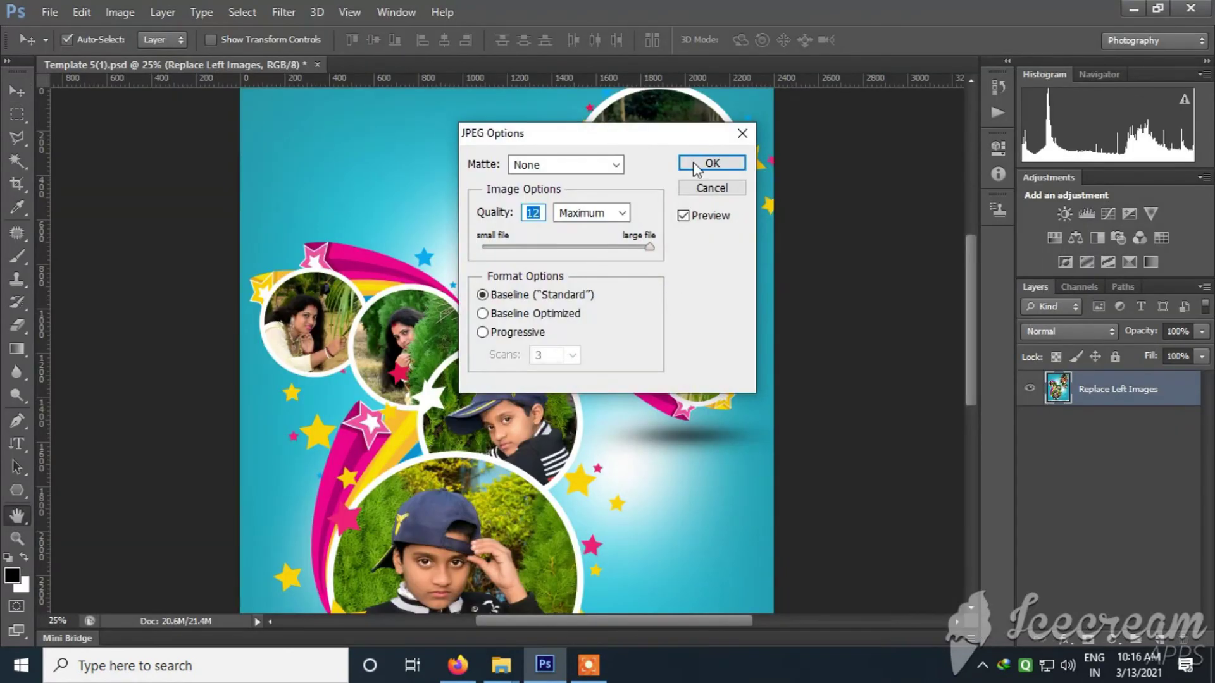
left_click(695, 166)
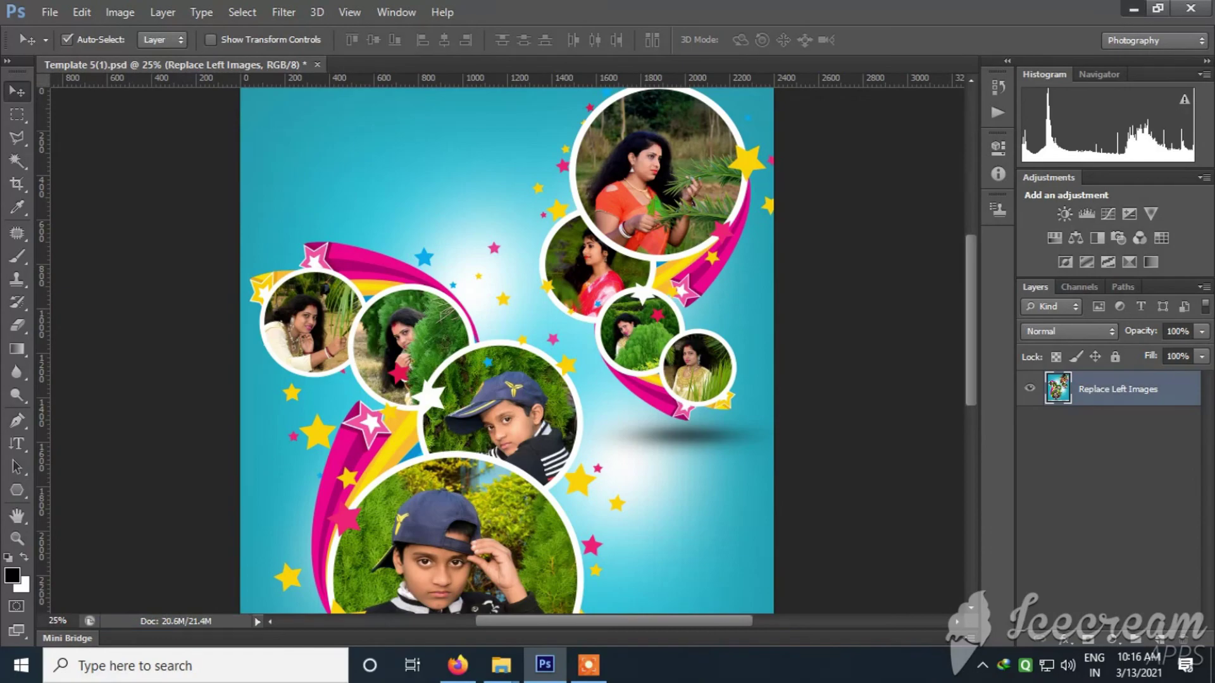
Step: Minimize the open windows to reach the desktop and refresh it several times
left_click(1133, 9)
left_click(1111, 9)
left_click(1111, 9)
right_click(1137, 136)
left_click(1142, 184)
right_click(1145, 85)
left_click(1148, 140)
right_click(1142, 71)
left_click(1138, 116)
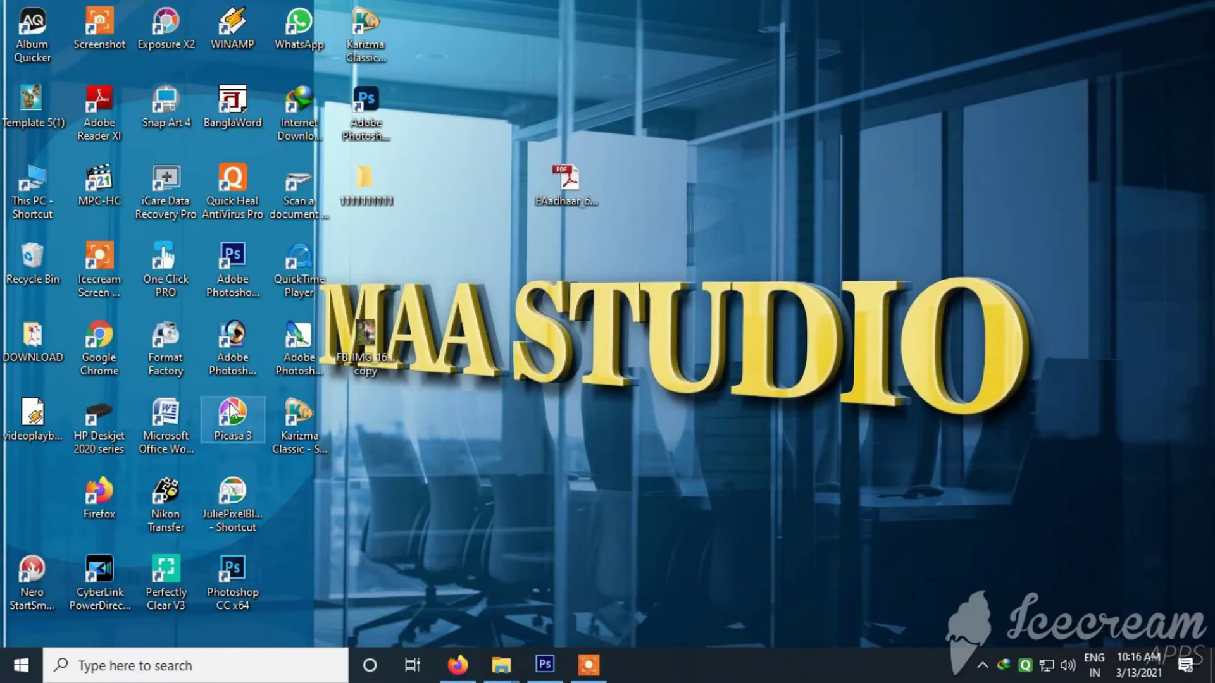
Step: Move the Template 5(1) image to an empty area of the desktop and open it in Picasa Photo Viewer
left_click_drag(39, 100, 786, 124)
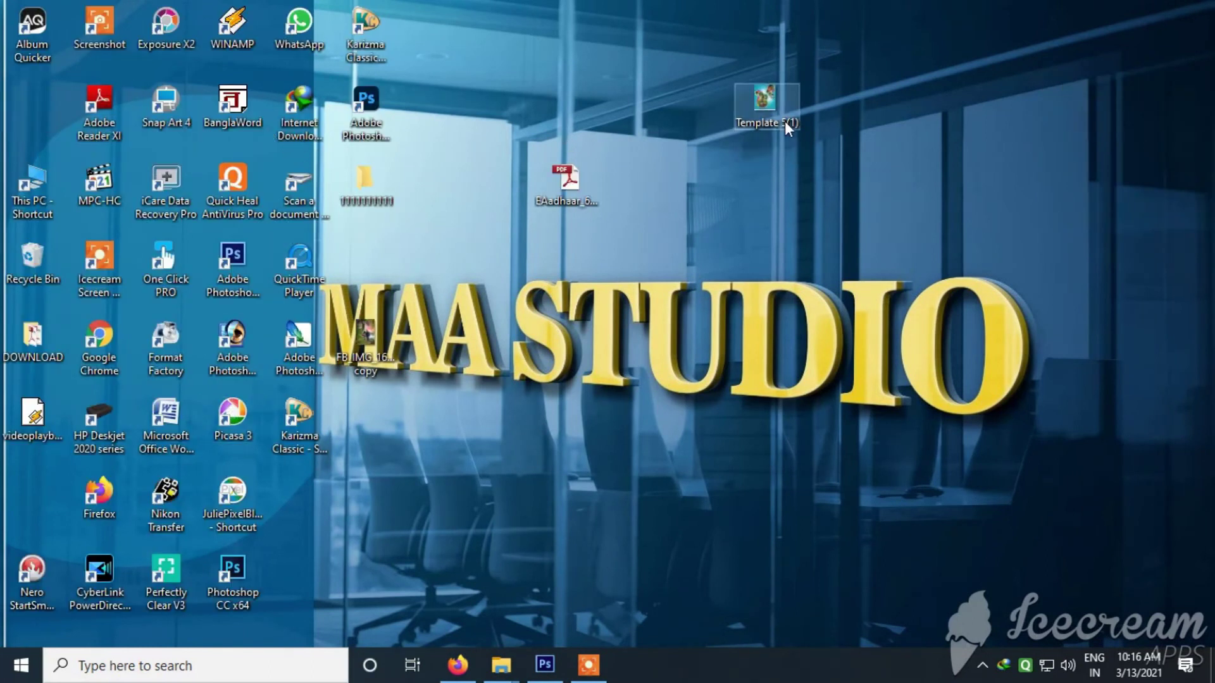
double_click(778, 108)
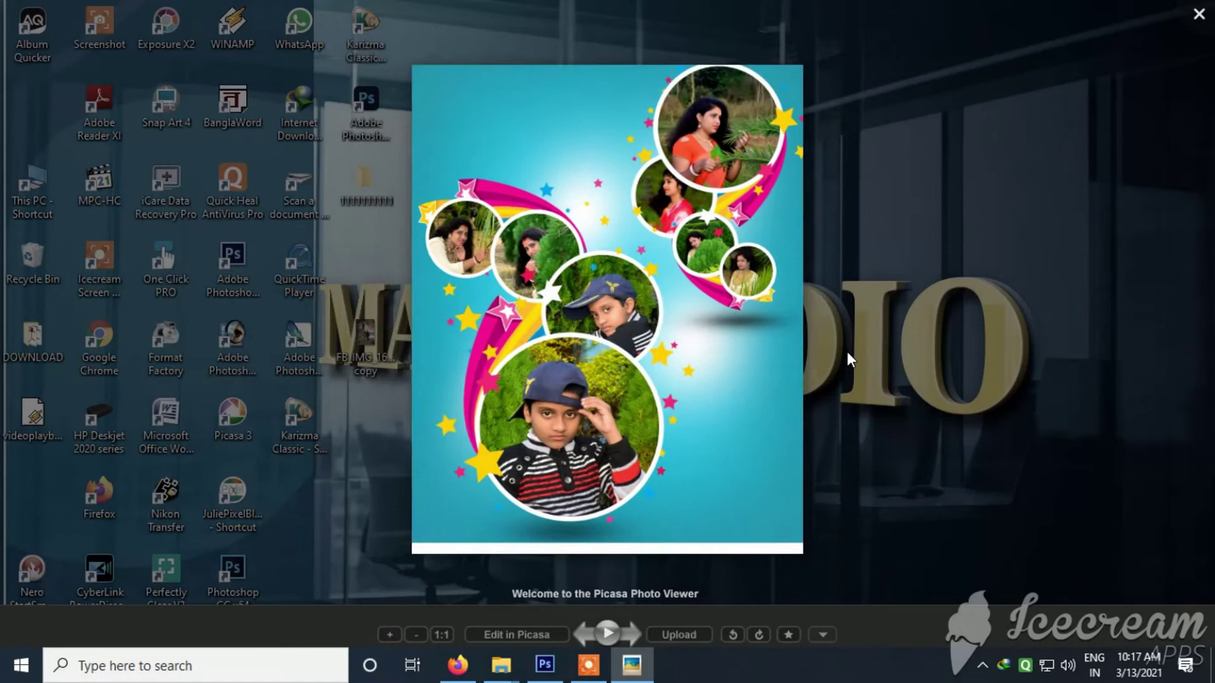
Step: Examine the photo circles of the saved collage close up and as a whole, and close the viewer
scroll(655, 278, "up", 4)
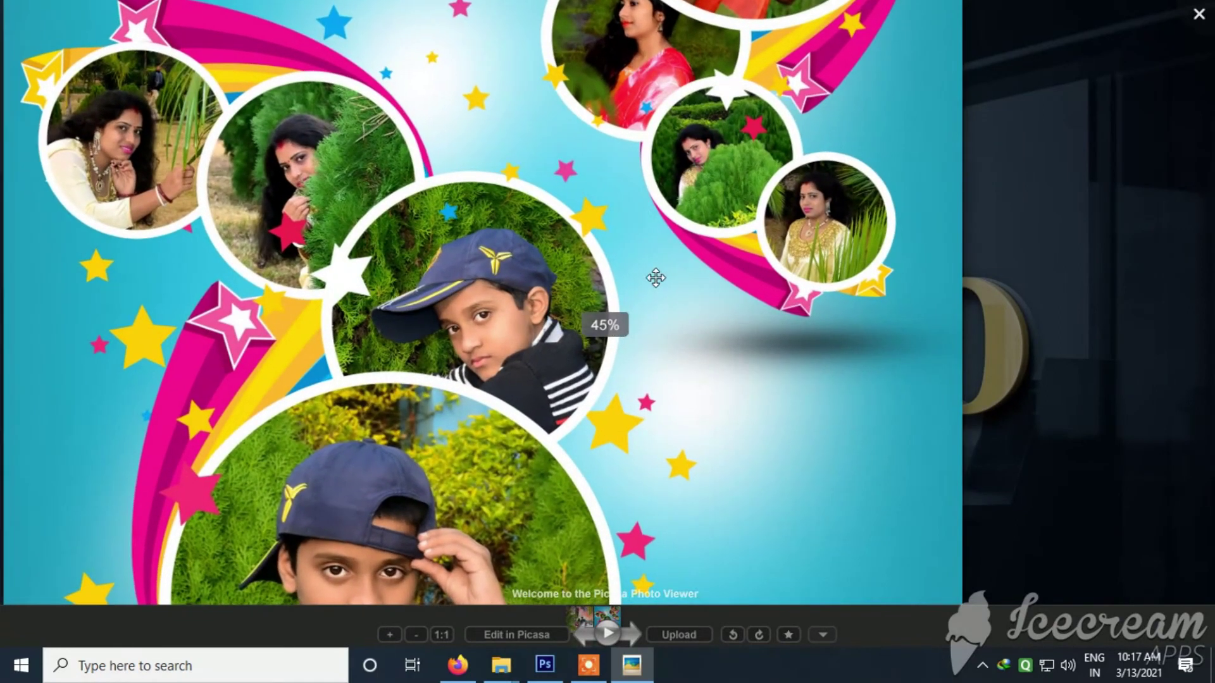
scroll(655, 278, "down", 3)
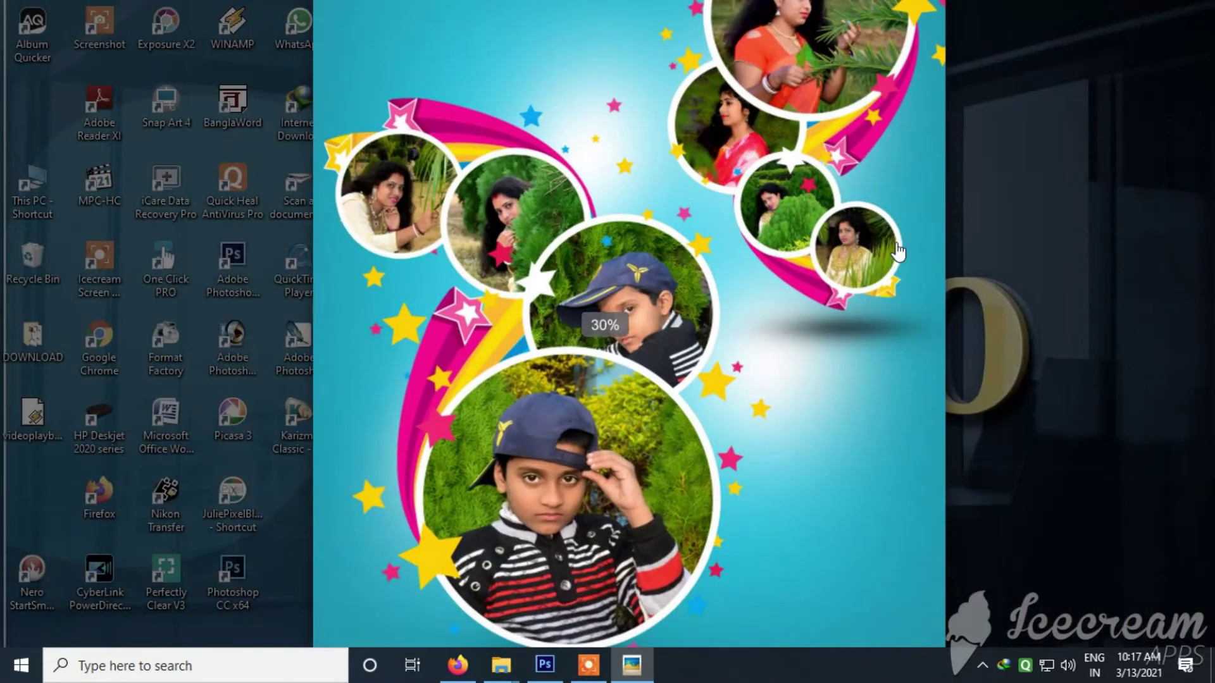
left_click_drag(735, 413, 769, 426)
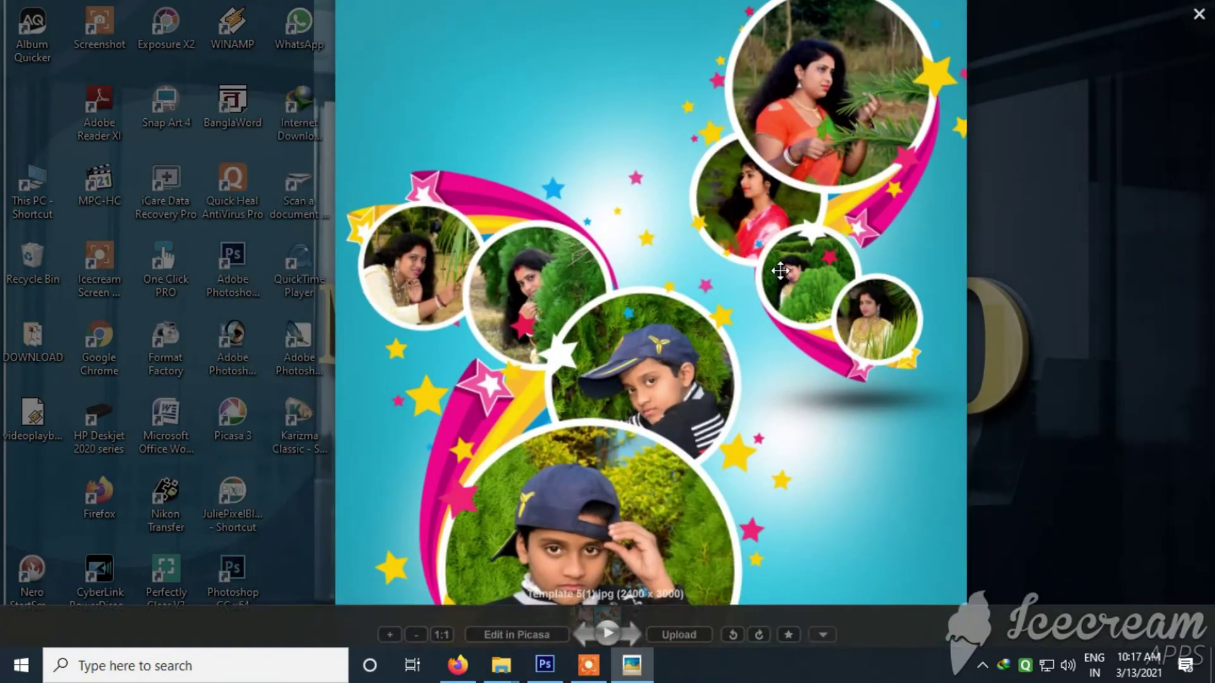
scroll(781, 274, "up", 3)
scroll(782, 275, "up", 2)
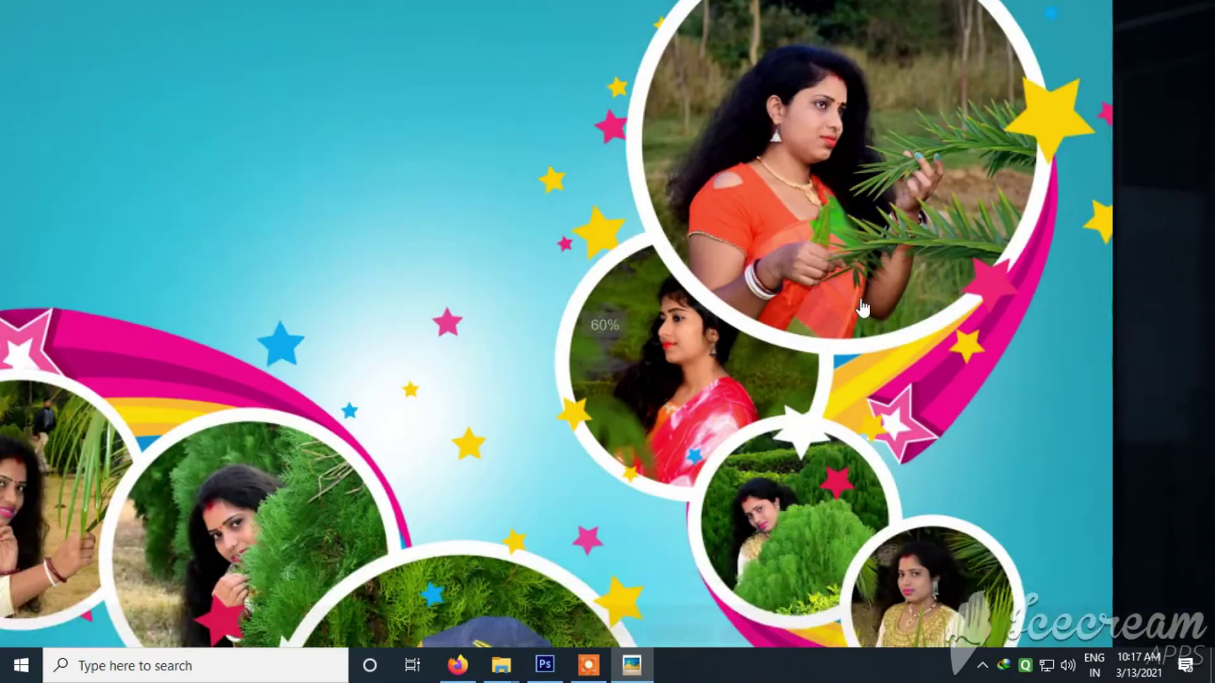
scroll(803, 431, "down", 4)
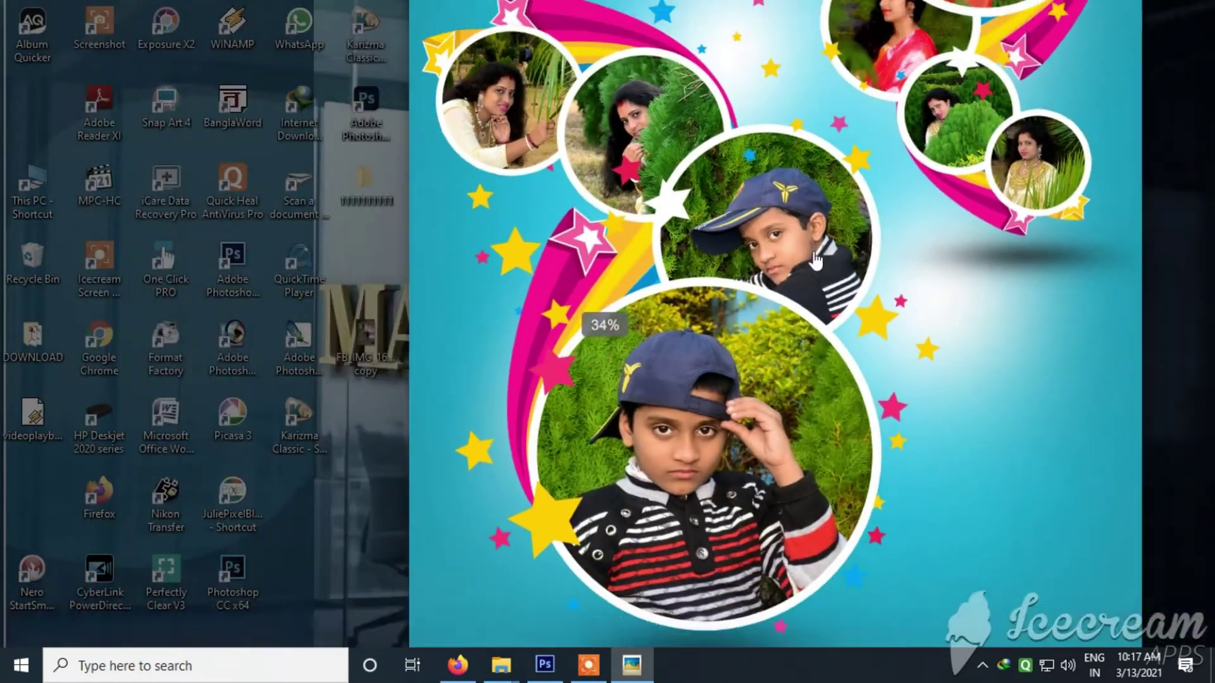
scroll(797, 257, "down", 3)
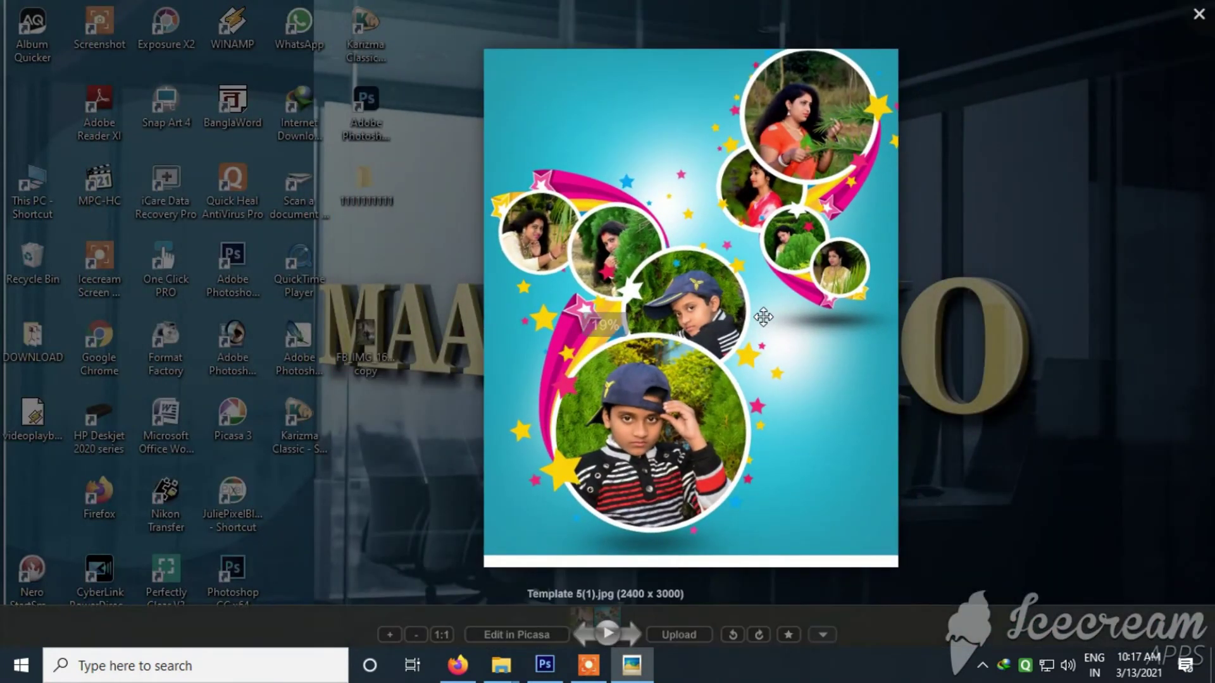
left_click(1199, 12)
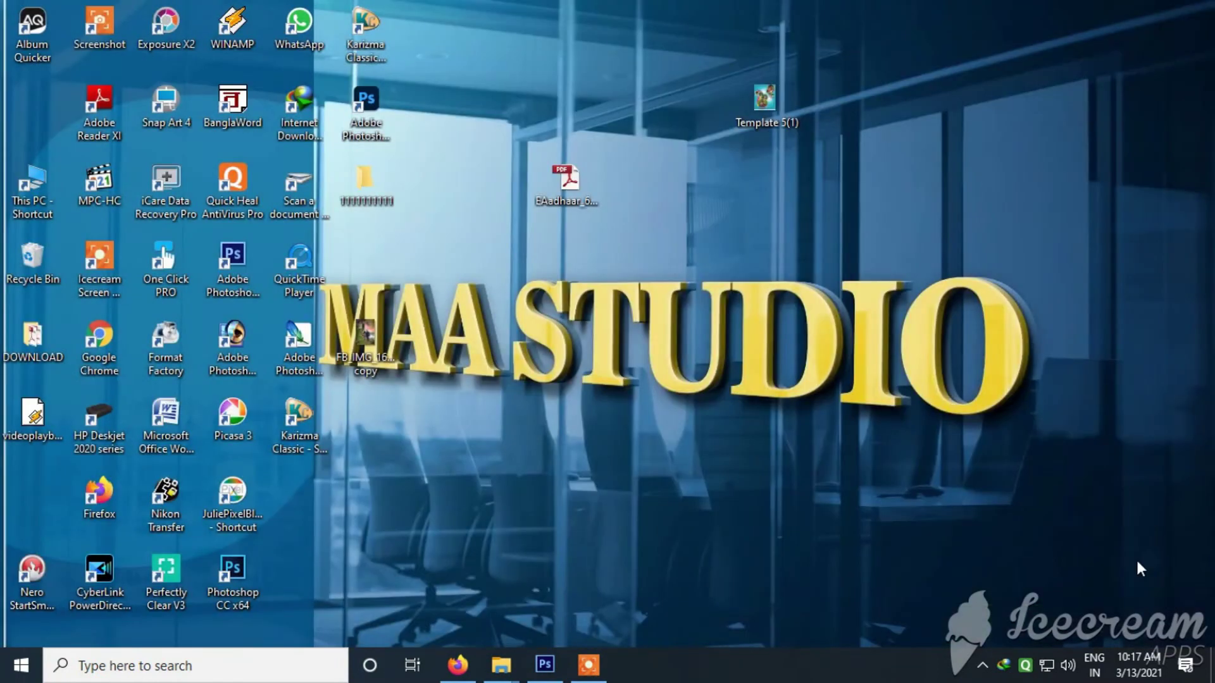
left_click(587, 666)
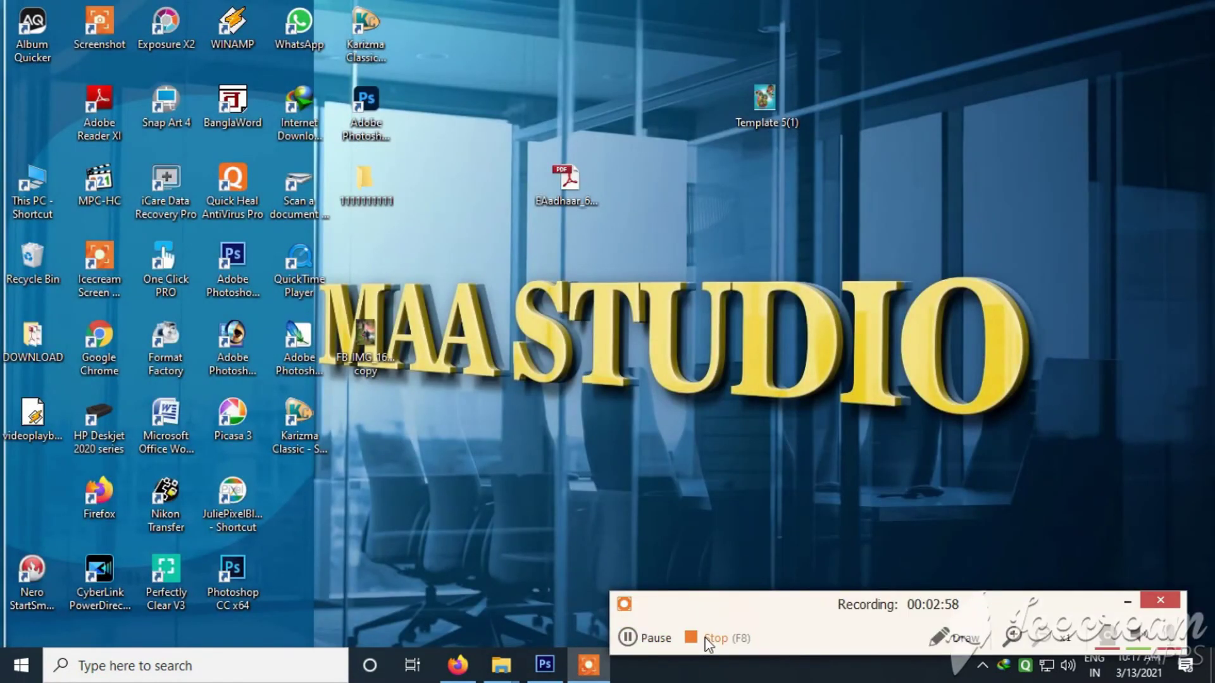